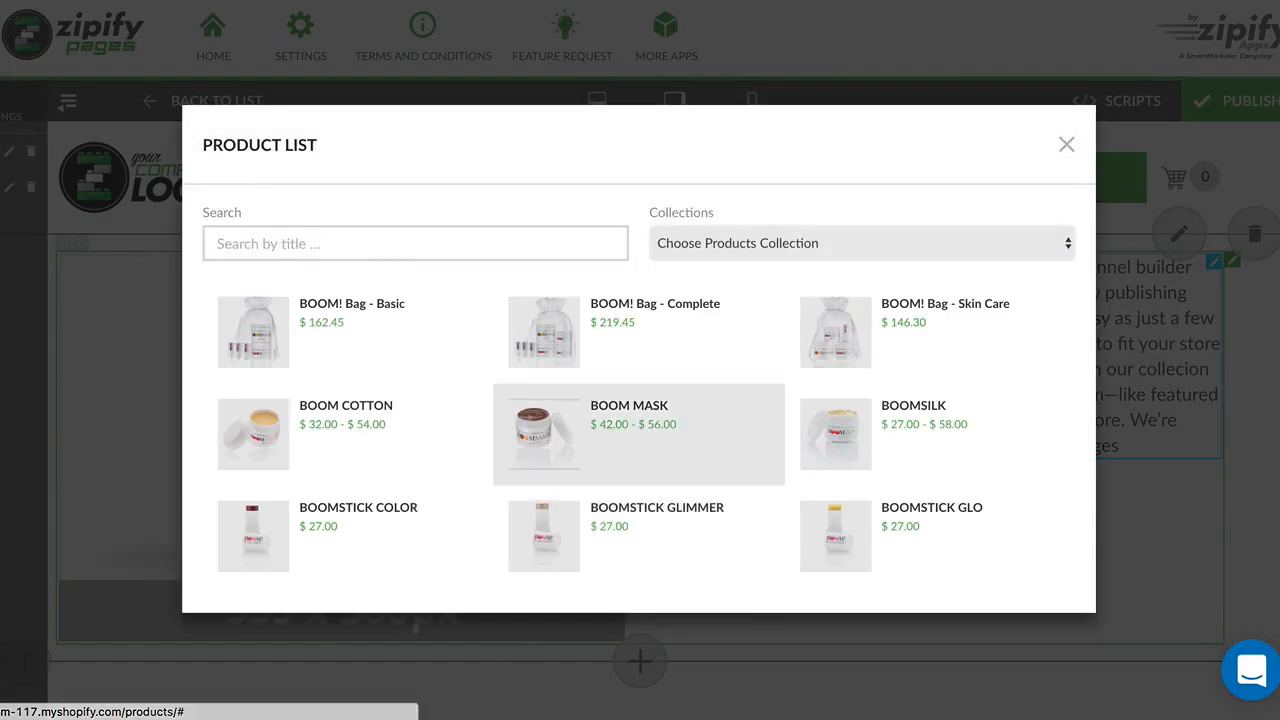
Step: Fill the product listing block with the BOOM! Bag - Basic product and check its content down to the buy button
{"action": "left_click", "coordinate": [343, 322]}
{"action": "scroll", "coordinate": [640, 420], "scroll_direction": "down", "scroll_amount": 5}
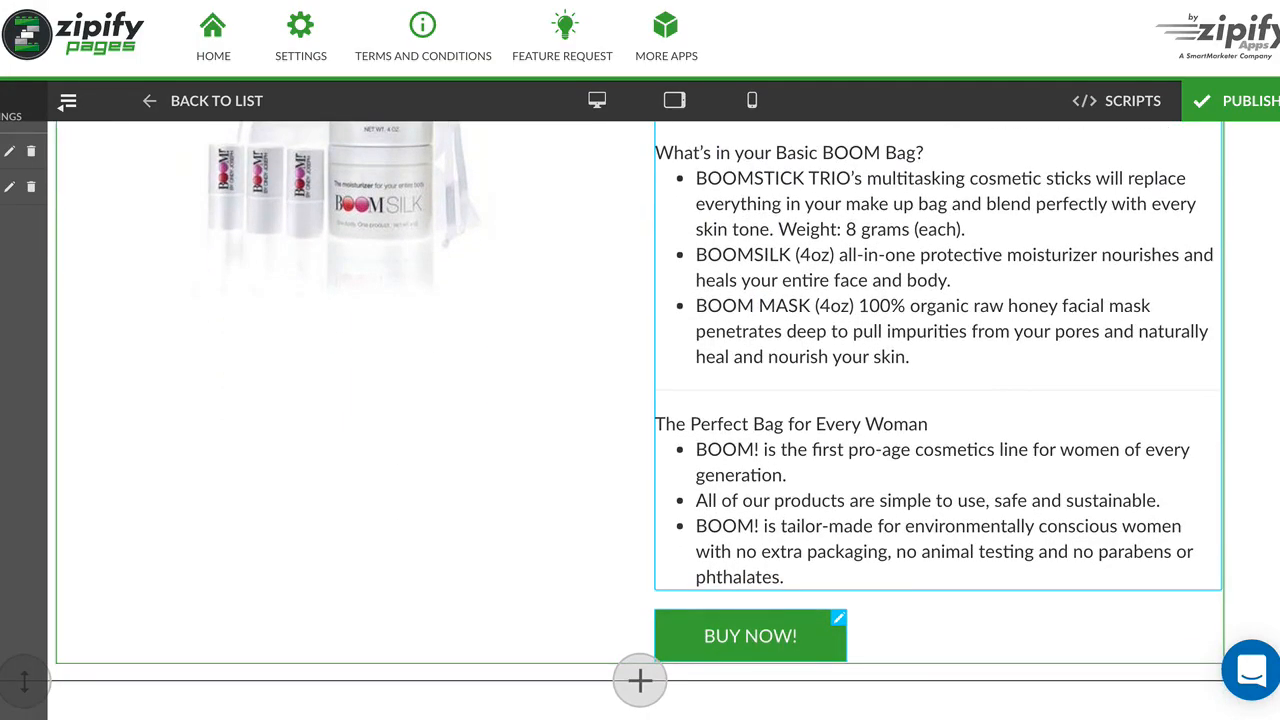
{"action": "scroll", "coordinate": [640, 400], "scroll_direction": "up", "scroll_amount": 5}
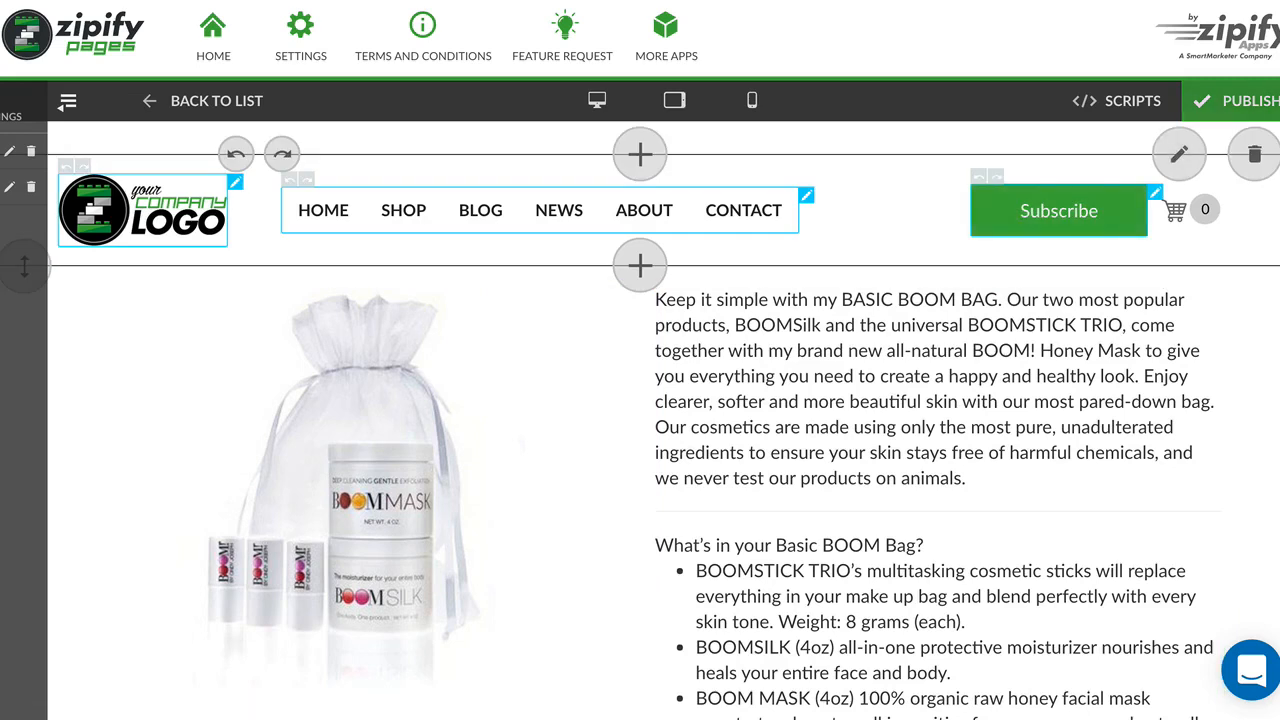
Step: Publish the Boomstick page with the page handle boomstick-2323
{"action": "left_click", "coordinate": [1240, 101]}
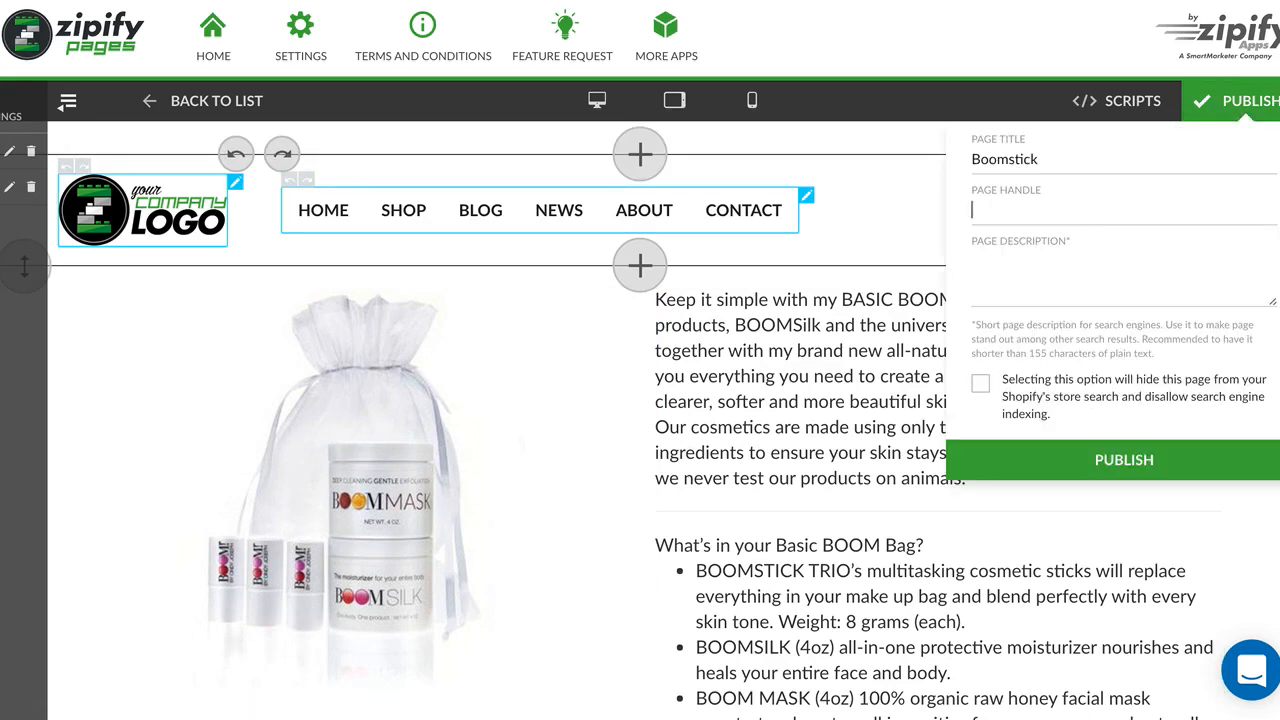
{"action": "type", "text": "boomstick-2323"}
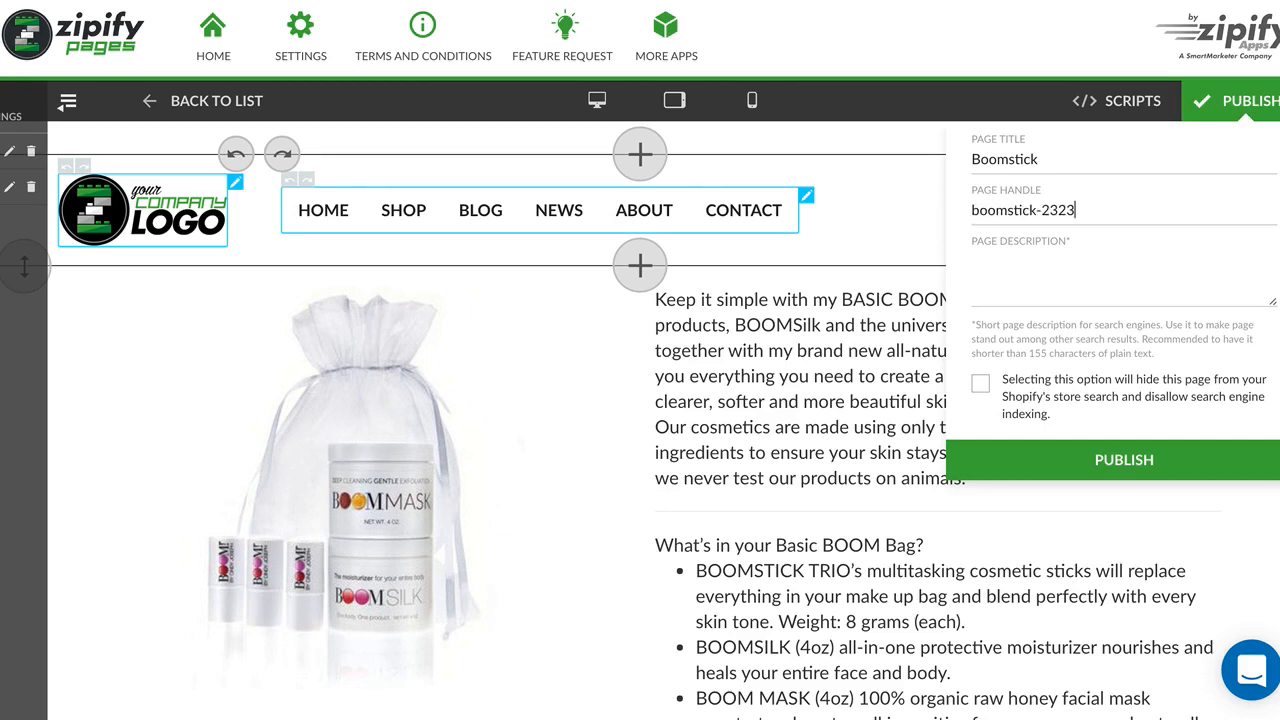
{"action": "left_click", "coordinate": [1124, 459]}
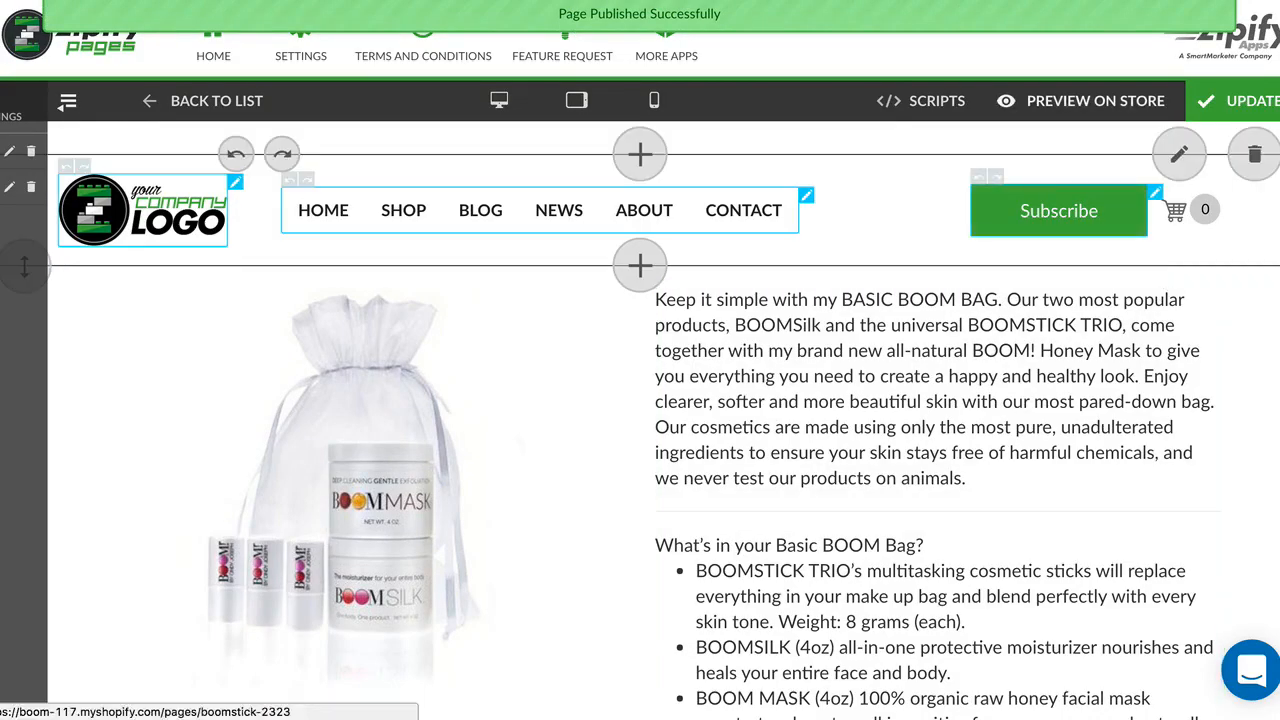
Step: Preview the published page on the store and expand the ViewContent event in Facebook Pixel Helper
{"action": "left_click", "coordinate": [1094, 101]}
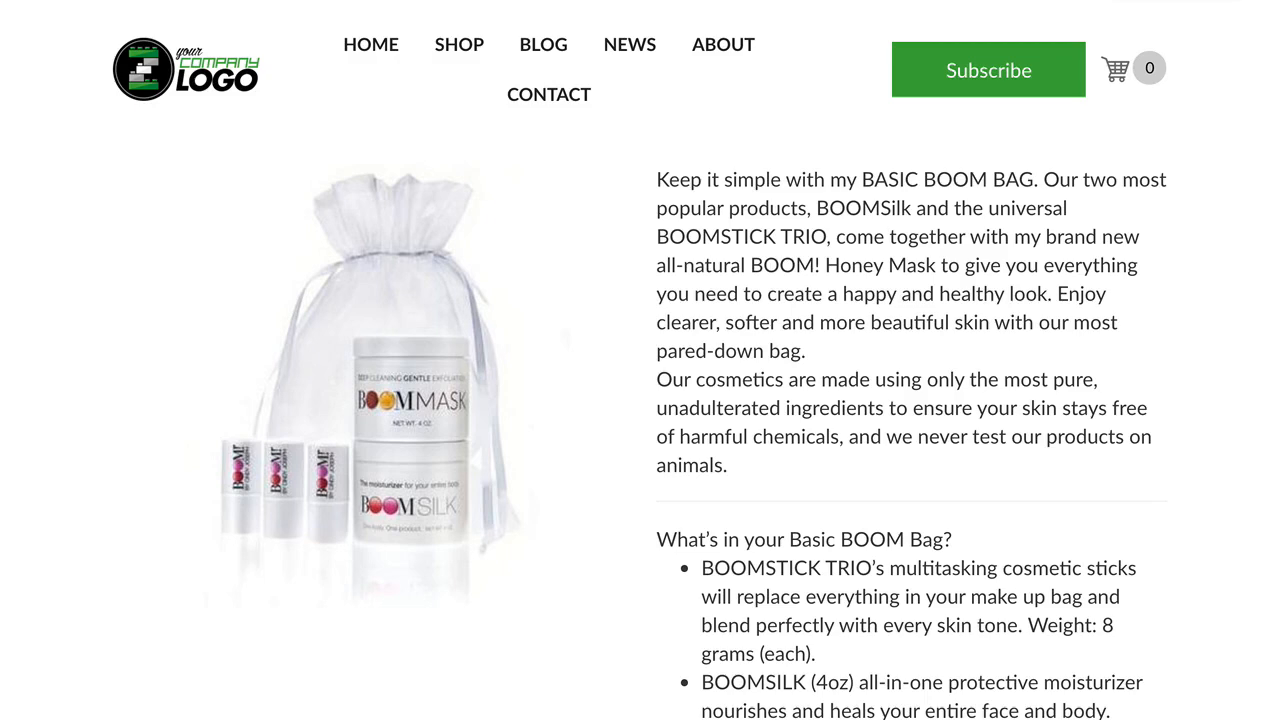
{"action": "left_click", "coordinate": [1091, 18]}
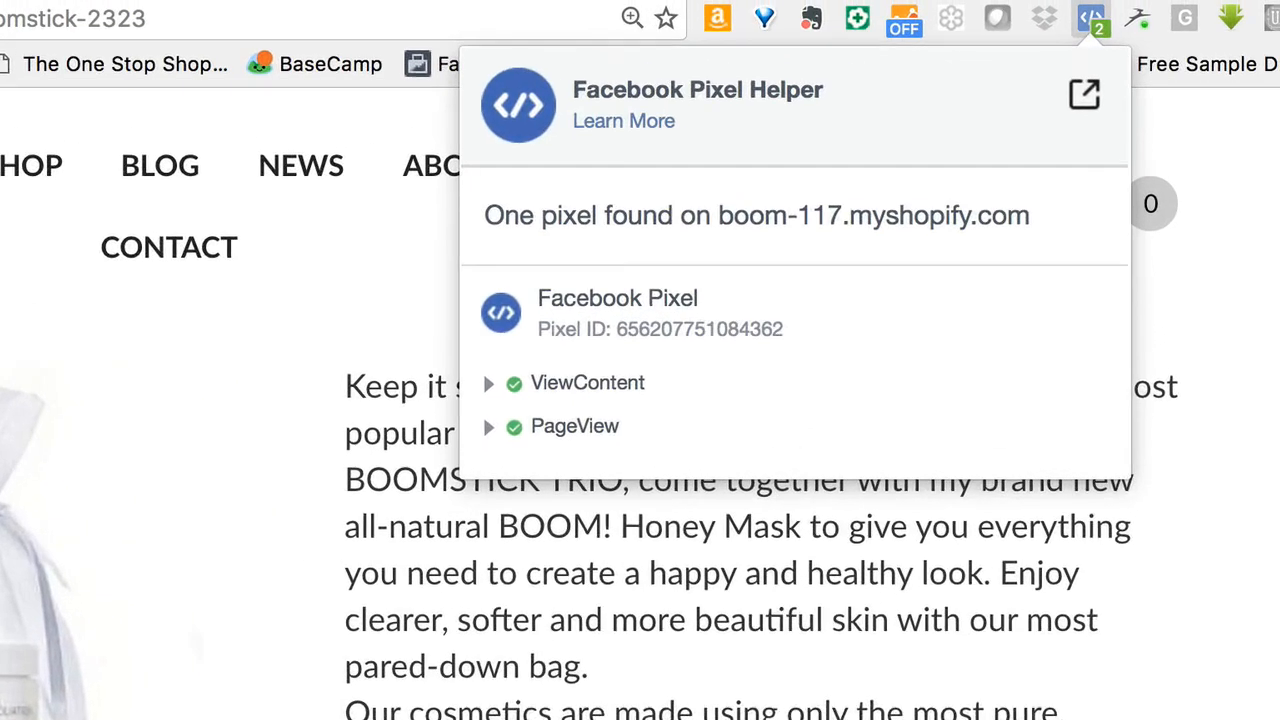
{"action": "left_click", "coordinate": [489, 384]}
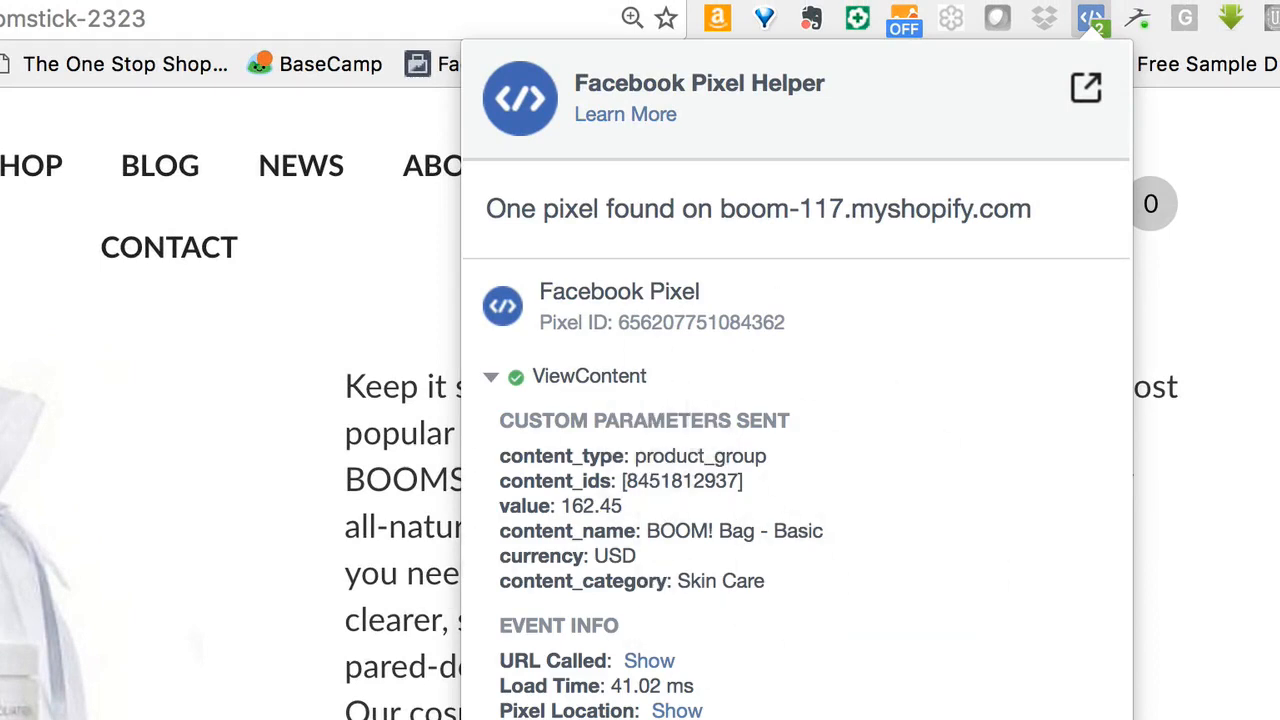
Step: Examine the custom parameters sent with ViewContent: content type, content IDs, content name, currency and content category
{"action": "left_click_drag", "start_coordinate": [500, 456], "coordinate": [596, 531]}
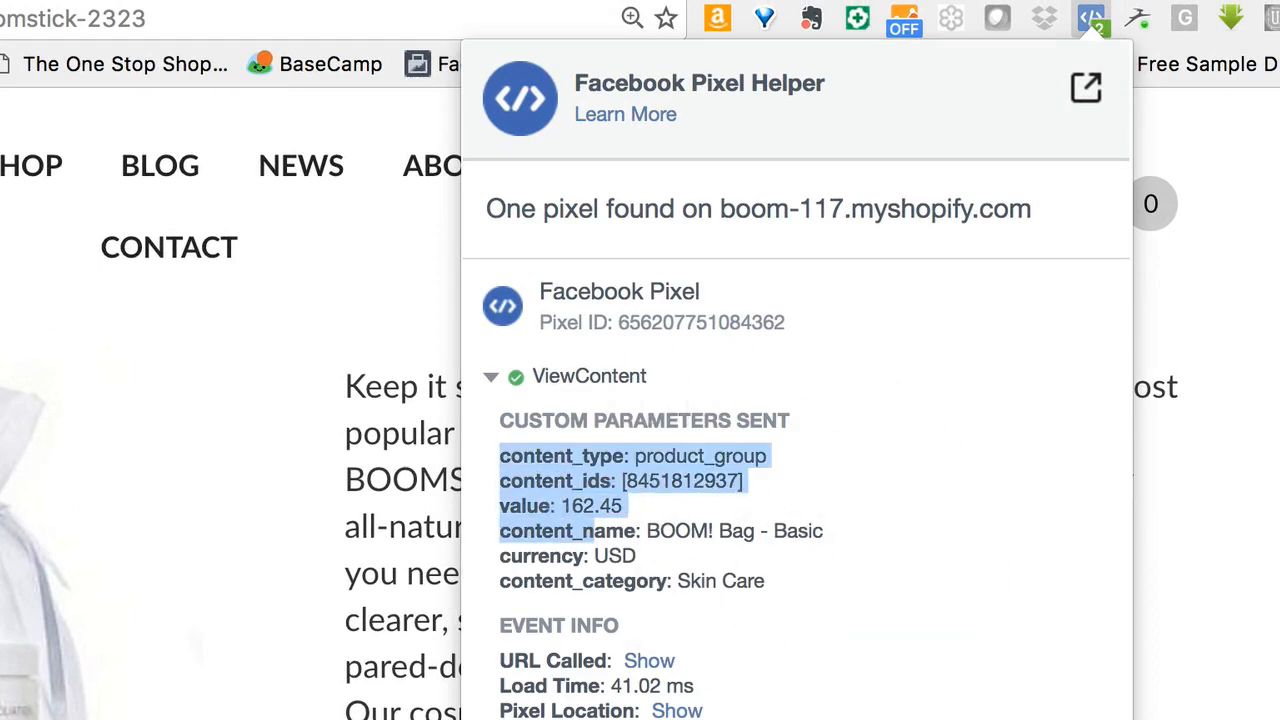
{"action": "left_click", "coordinate": [596, 532]}
{"action": "left_click_drag", "start_coordinate": [500, 481], "coordinate": [744, 481]}
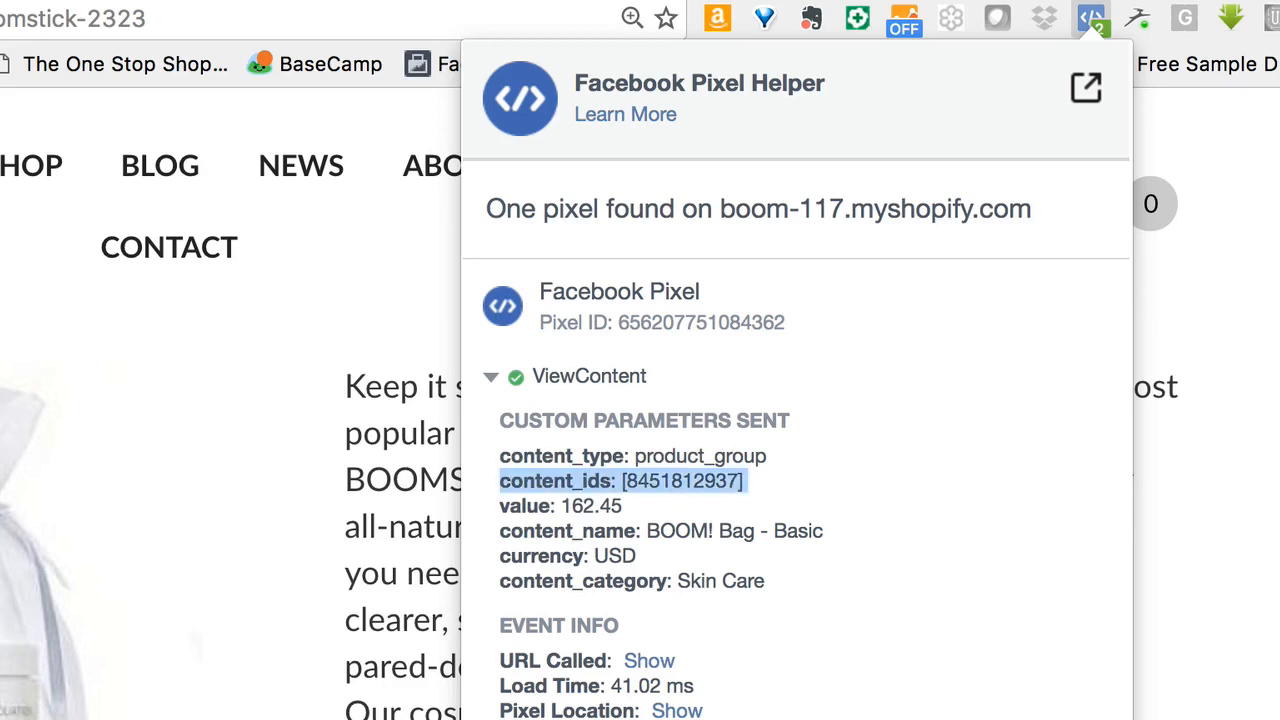
{"action": "triple_click", "coordinate": [700, 456]}
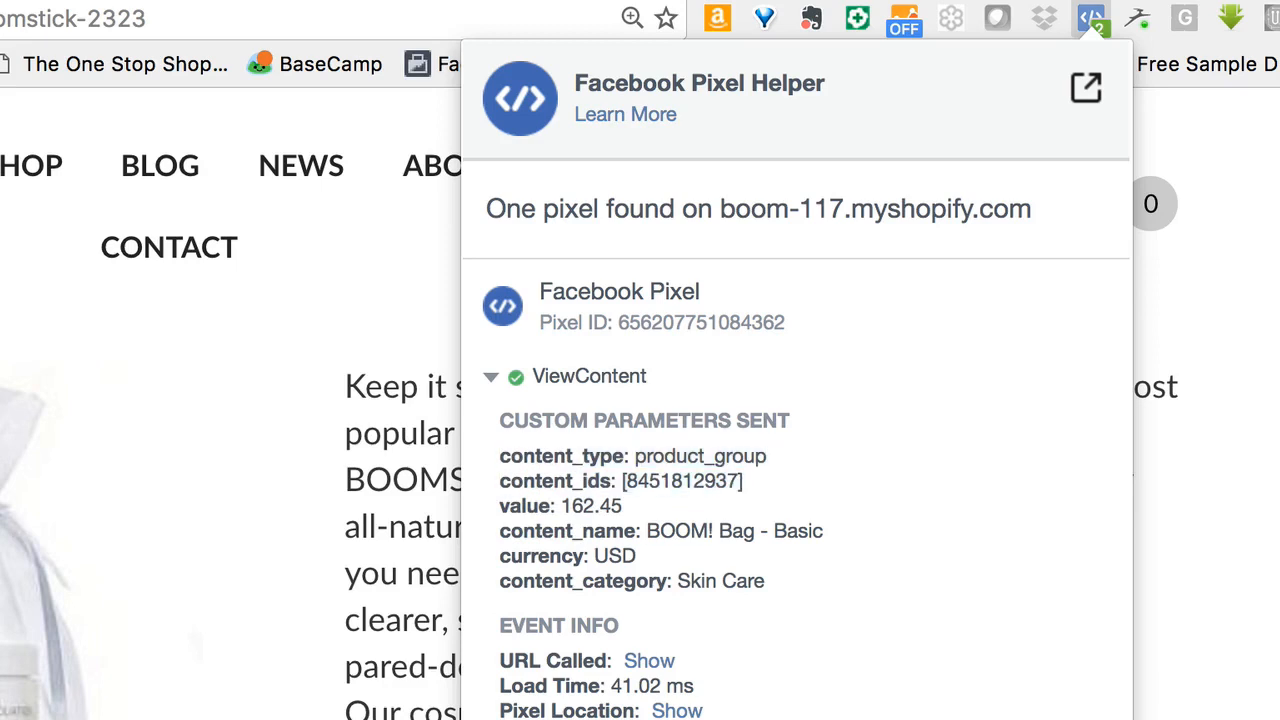
{"action": "triple_click", "coordinate": [700, 531]}
{"action": "triple_click", "coordinate": [617, 556]}
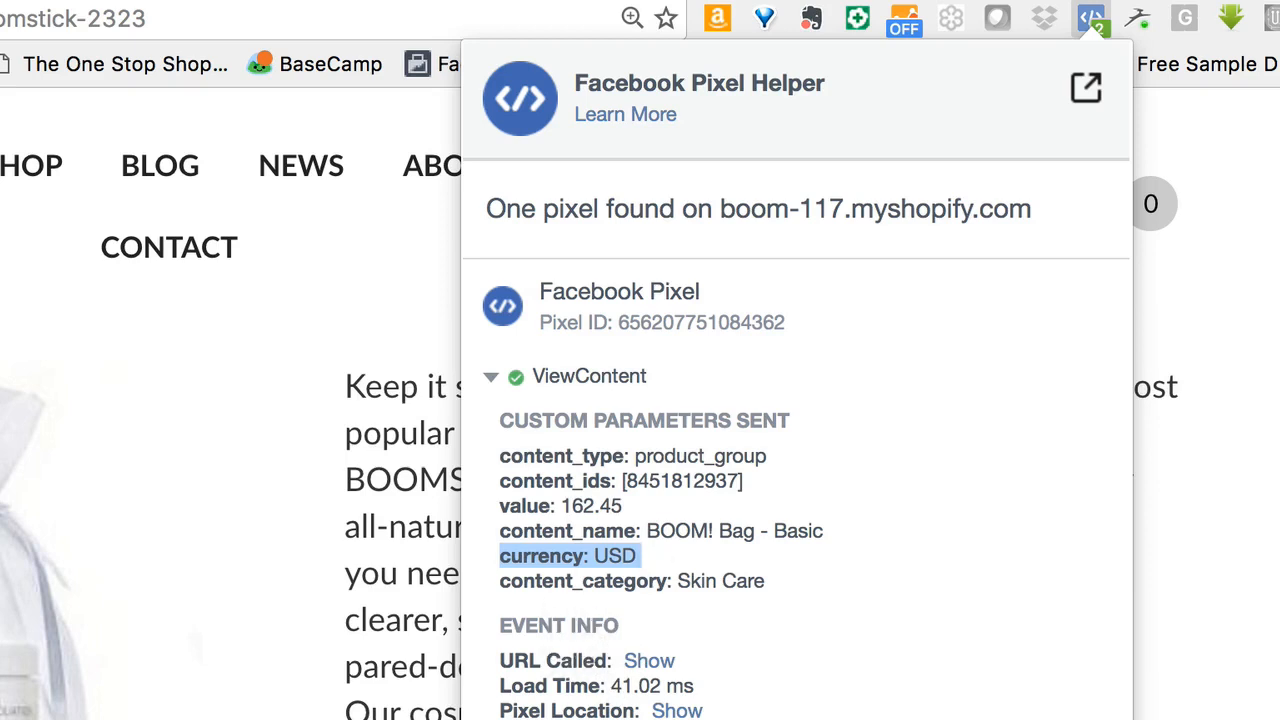
{"action": "left_click", "coordinate": [700, 560]}
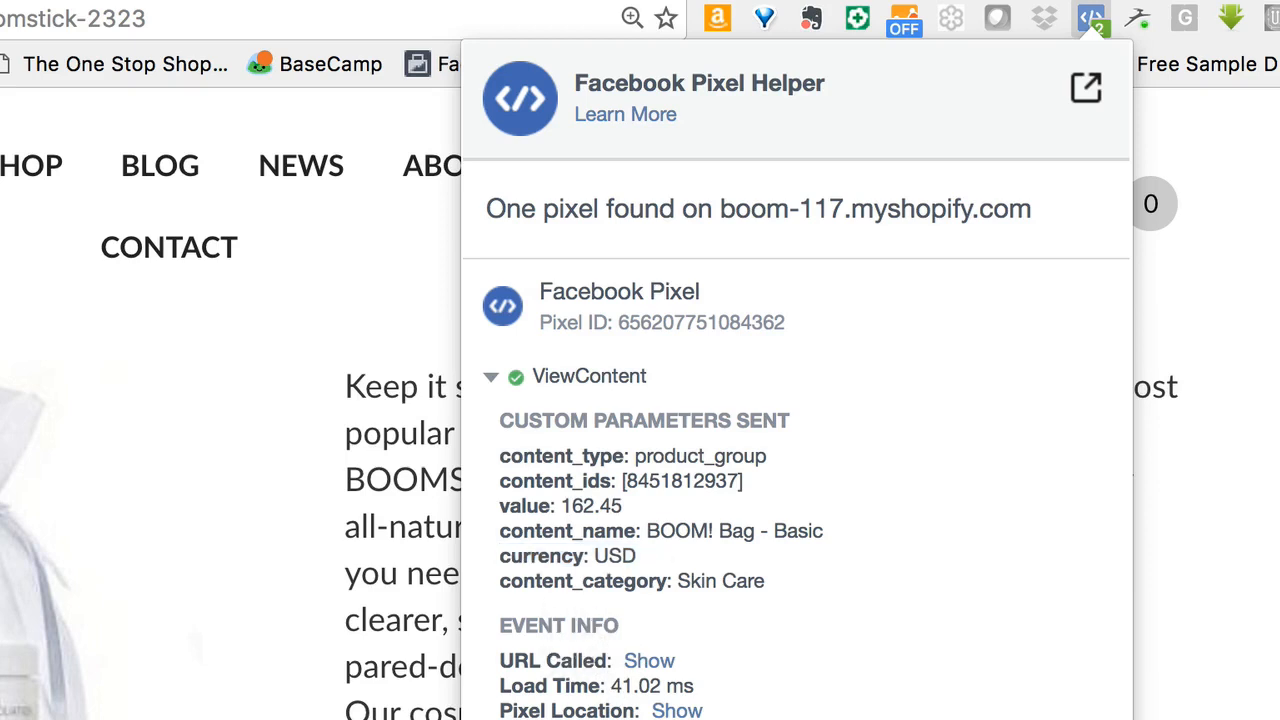
{"action": "mouse_move", "coordinate": [768, 582]}
{"action": "left_mouse_down"}
{"action": "mouse_move", "coordinate": [502, 482]}
{"action": "mouse_move", "coordinate": [500, 422]}
{"action": "mouse_move", "coordinate": [685, 532]}
{"action": "mouse_move", "coordinate": [640, 557]}
{"action": "mouse_move", "coordinate": [768, 582]}
{"action": "left_mouse_up"}
{"action": "left_click", "coordinate": [510, 430]}
{"action": "left_click", "coordinate": [768, 582]}
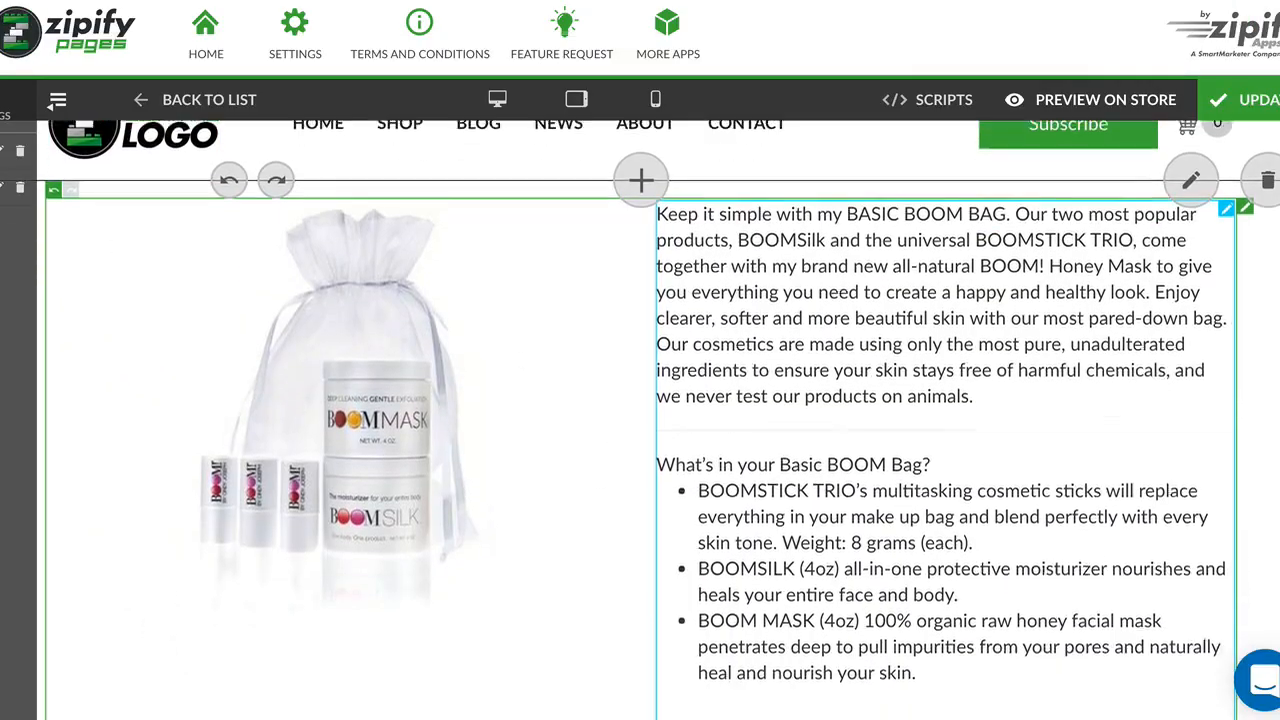
{"action": "scroll", "coordinate": [945, 420], "scroll_direction": "up", "scroll_amount": 1}
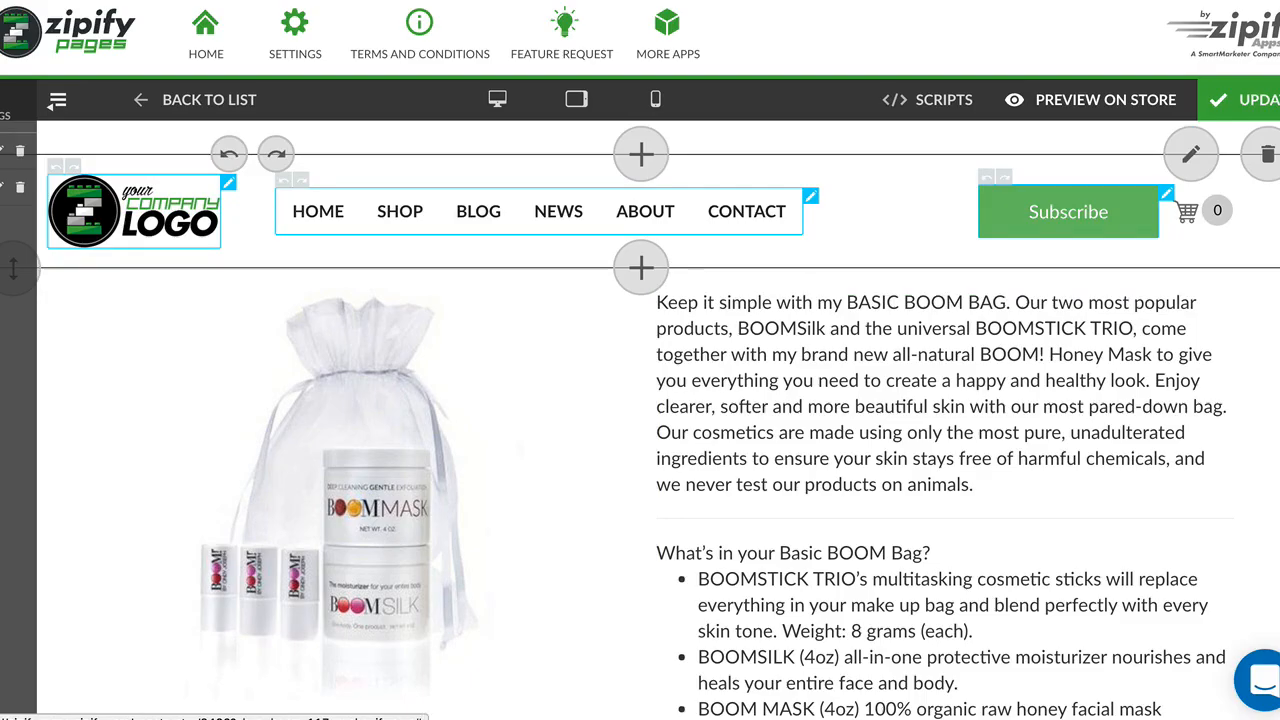
{"action": "left_click", "coordinate": [1068, 212]}
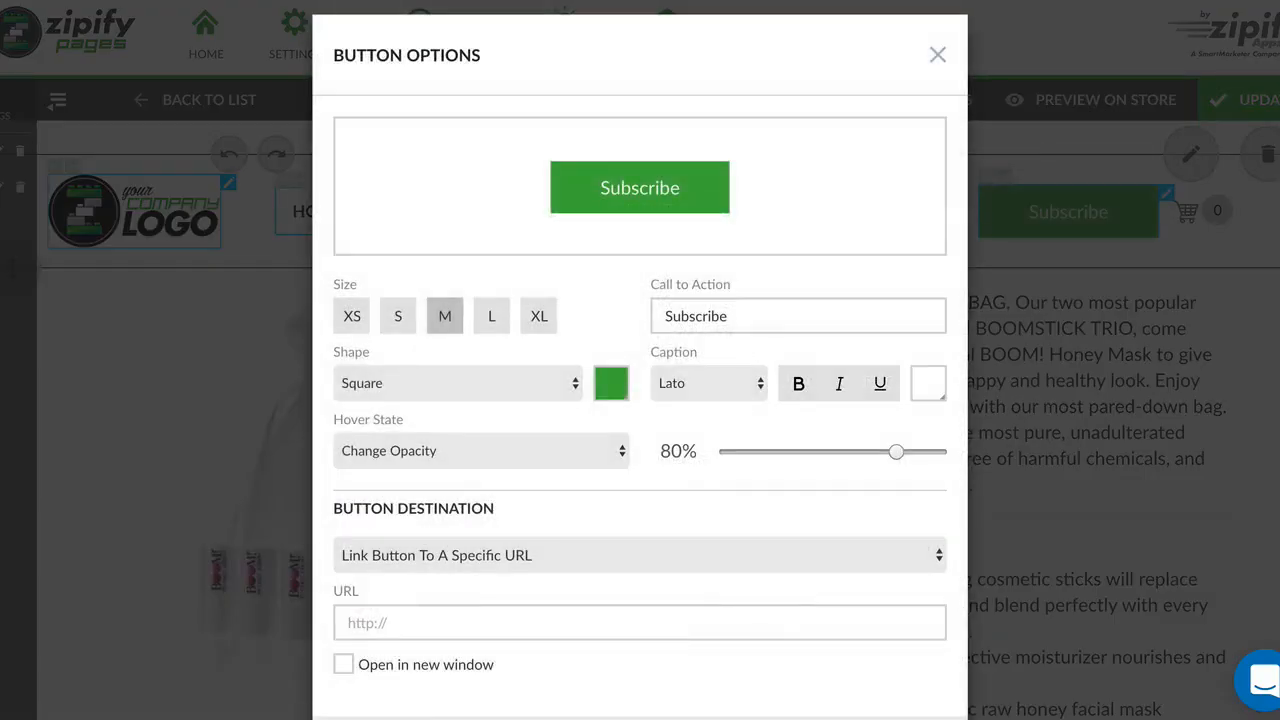
{"action": "scroll", "coordinate": [640, 400], "scroll_direction": "down", "scroll_amount": 1}
{"action": "left_click", "coordinate": [480, 493]}
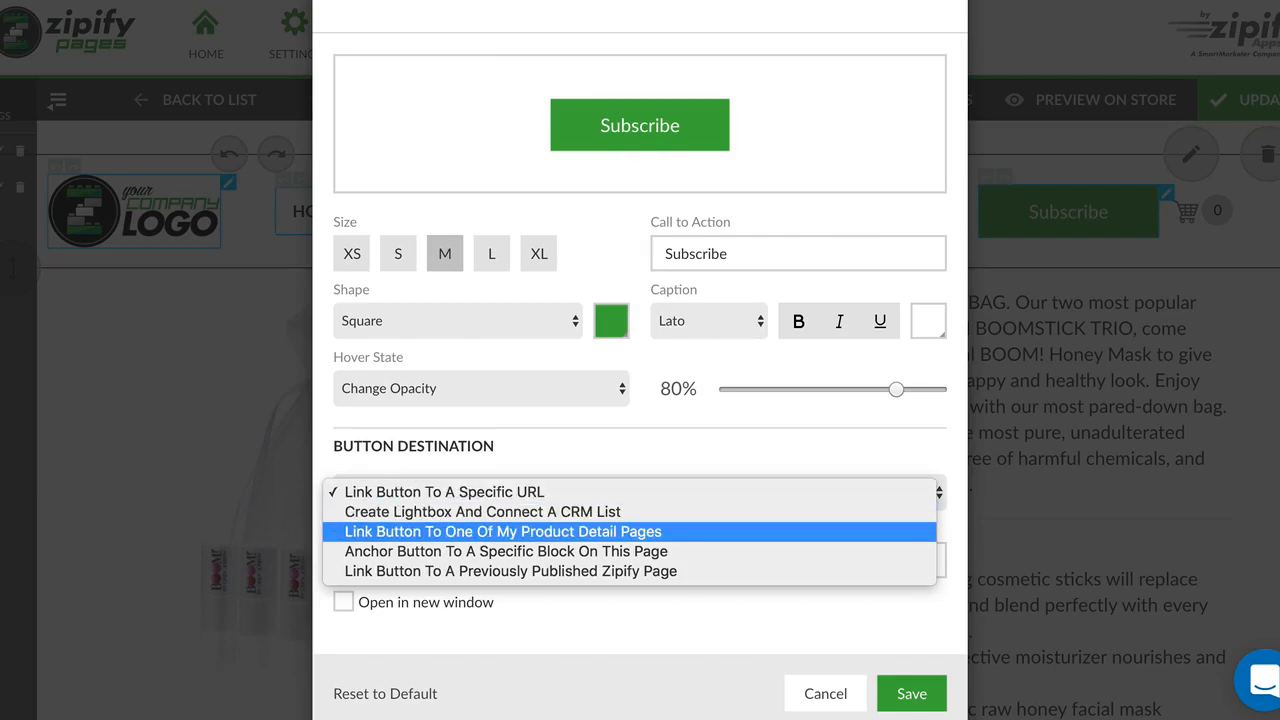
{"action": "left_click", "coordinate": [480, 551]}
{"action": "left_click", "coordinate": [480, 527]}
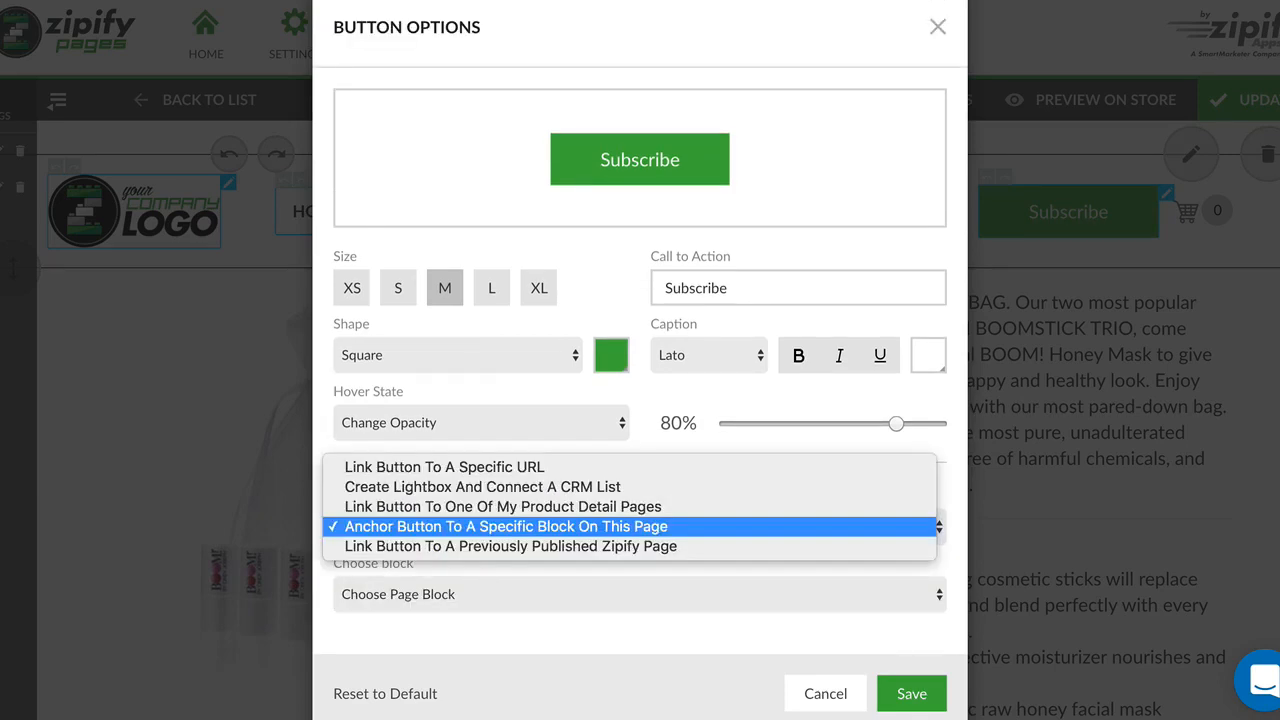
{"action": "left_click", "coordinate": [503, 507]}
{"action": "scroll", "coordinate": [640, 600], "scroll_direction": "down", "scroll_amount": 3}
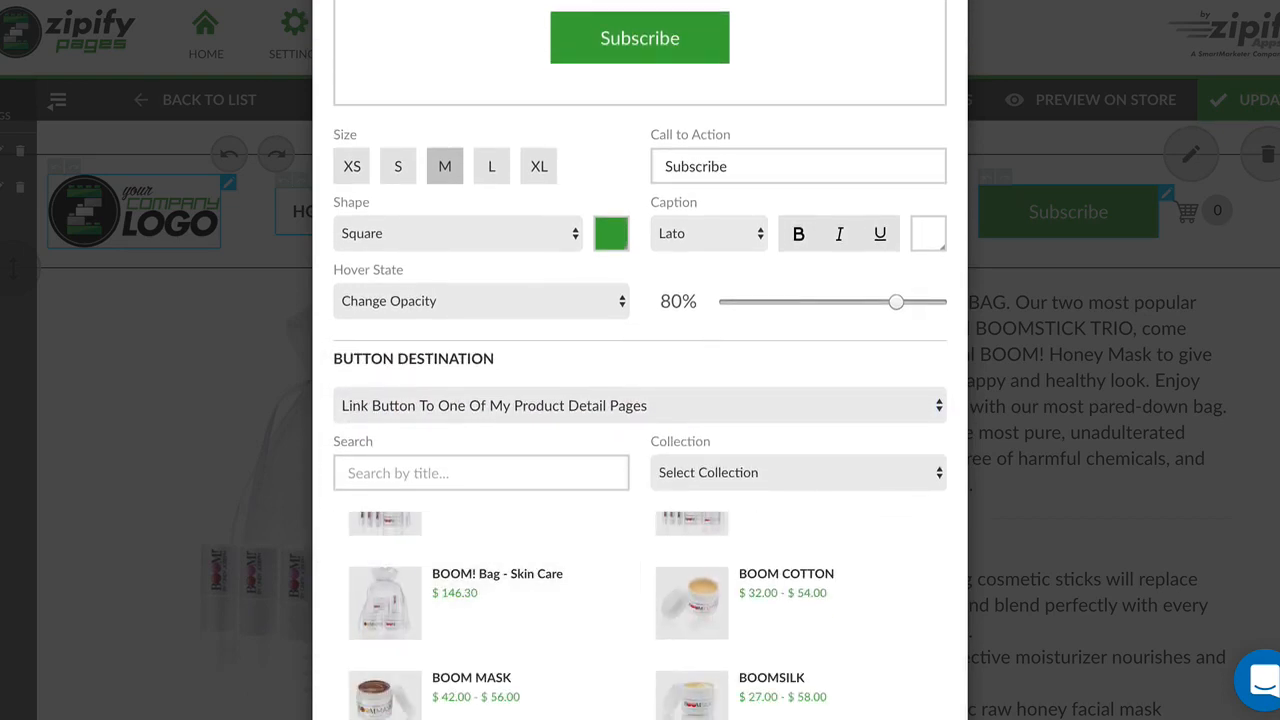
{"action": "left_click", "coordinate": [503, 408]}
{"action": "key", "text": "Down"}
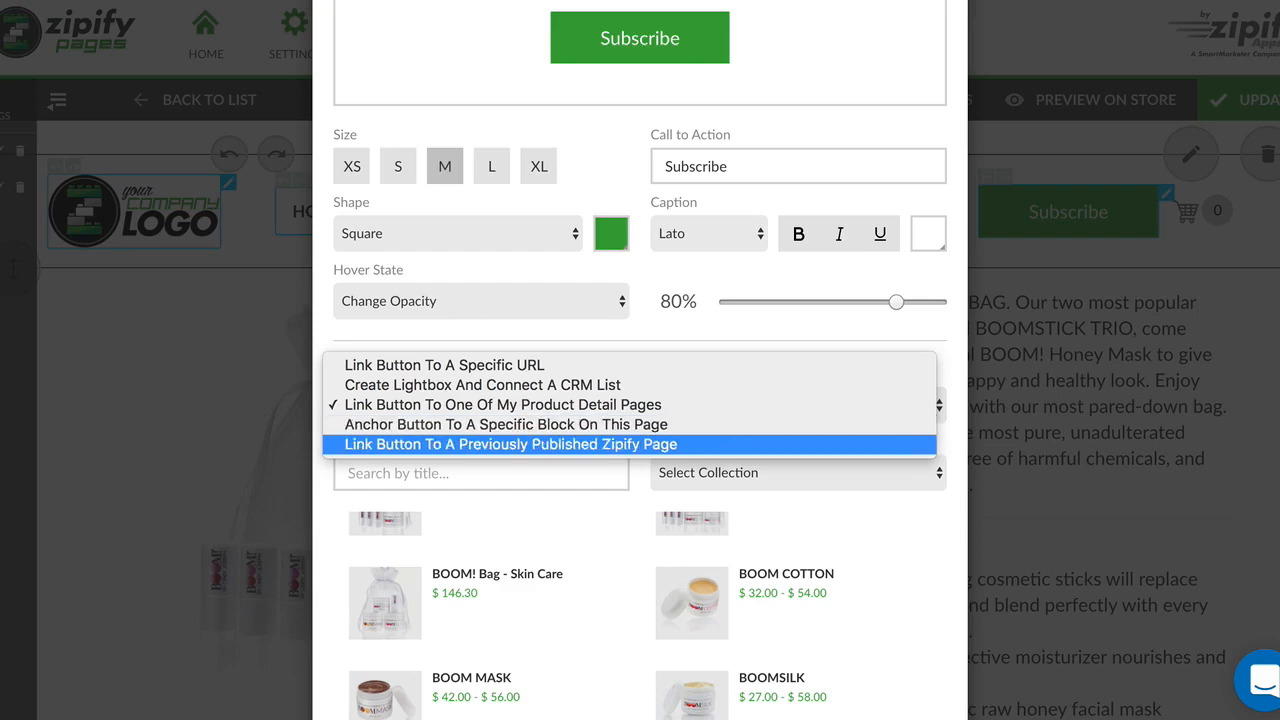
{"action": "key", "text": "Return"}
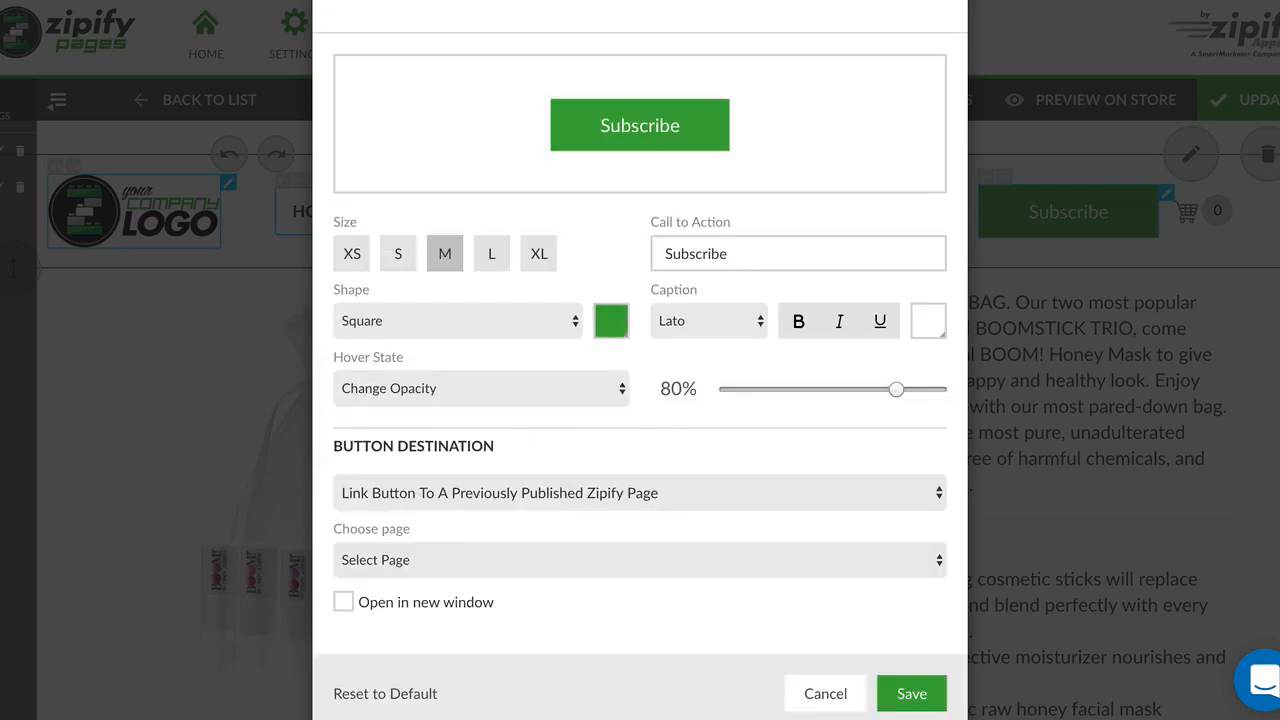
{"action": "key", "text": "space"}
{"action": "key", "text": "Up"}
{"action": "key", "text": "Up"}
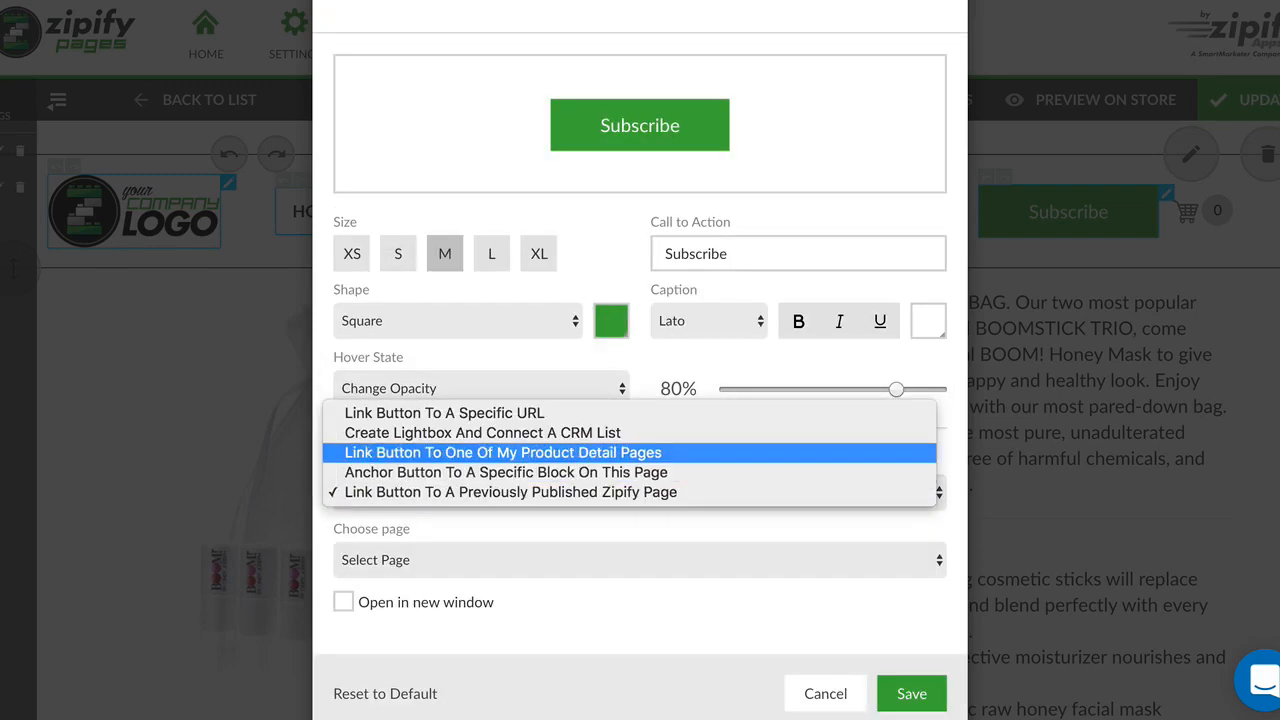
{"action": "key", "text": "Down"}
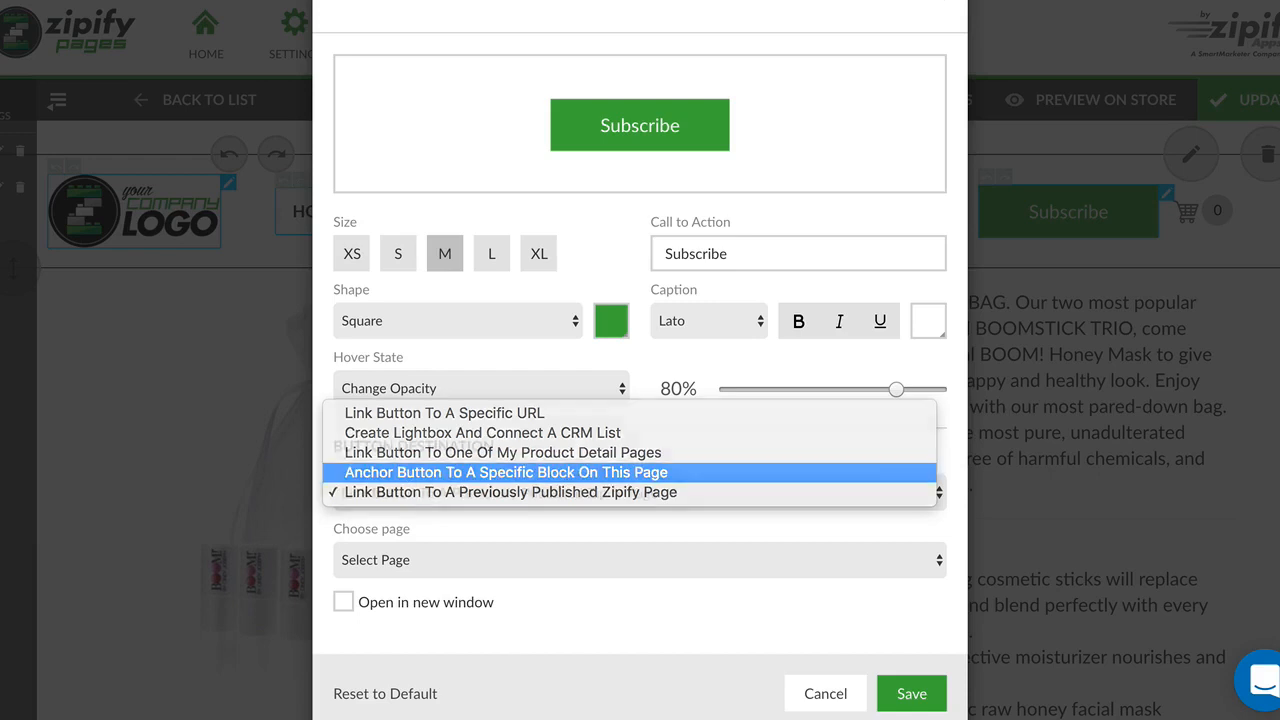
{"action": "key", "text": "Return"}
{"action": "left_click", "coordinate": [640, 594]}
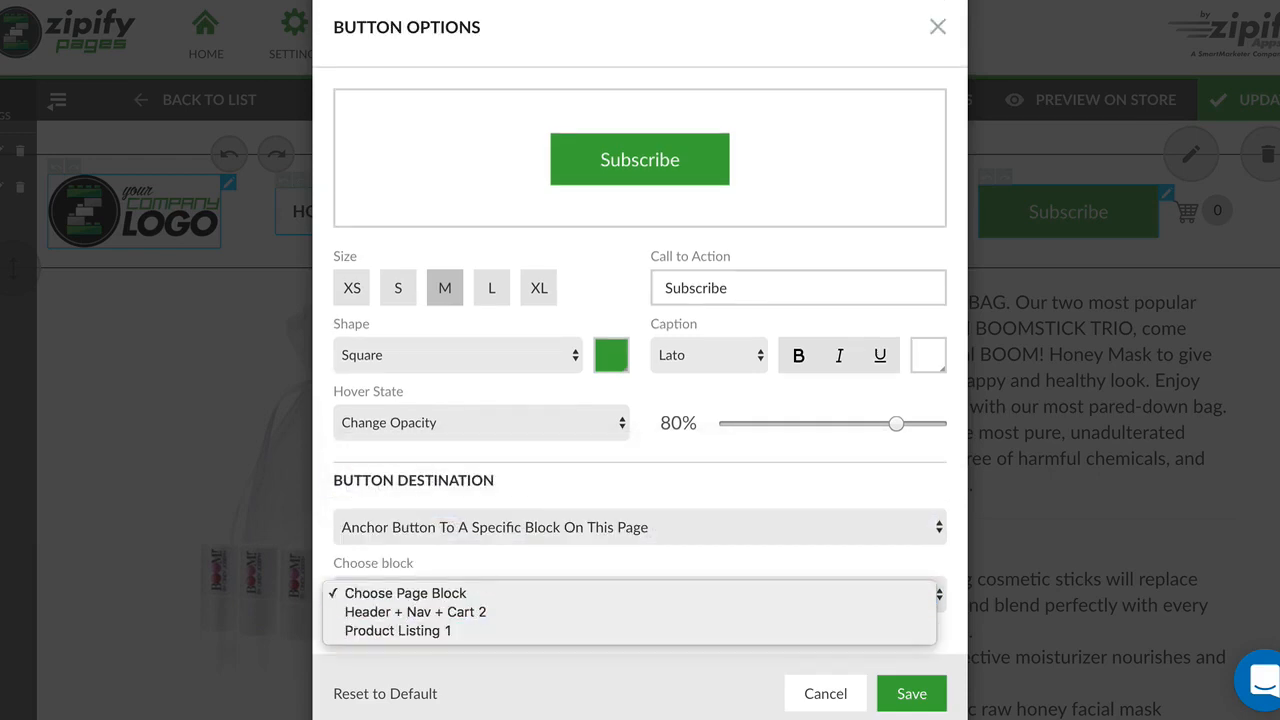
{"action": "left_click", "coordinate": [825, 693]}
{"action": "left_click", "coordinate": [825, 693]}
Step: Add a Title + Timer block below the product listing
{"action": "scroll", "coordinate": [640, 420], "scroll_direction": "down", "scroll_amount": 4}
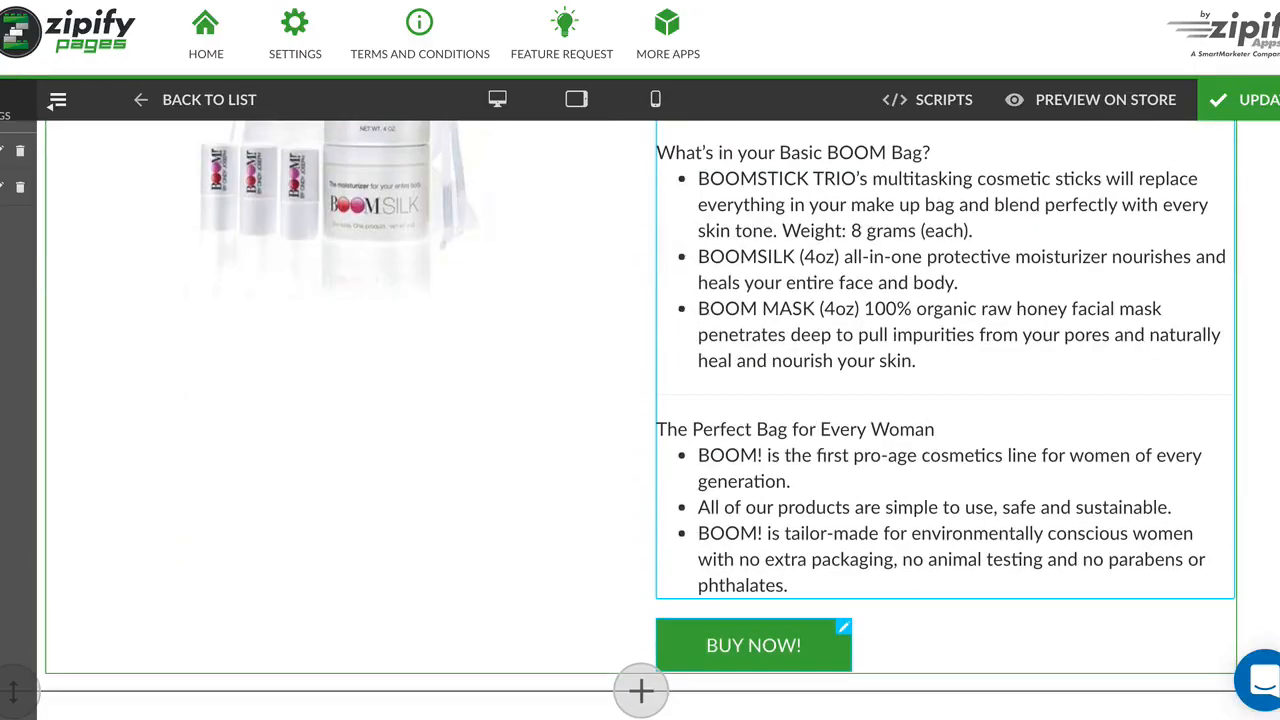
{"action": "left_click", "coordinate": [641, 690]}
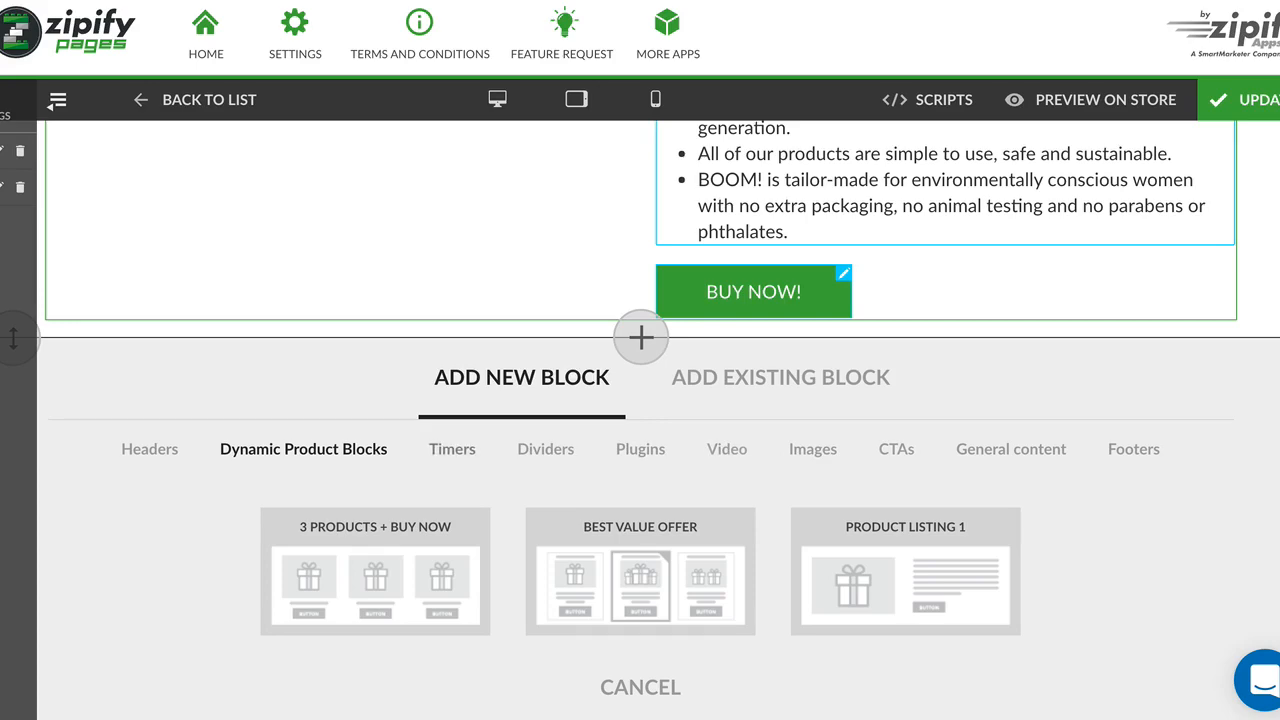
{"action": "left_click", "coordinate": [452, 449]}
{"action": "left_click", "coordinate": [771, 571]}
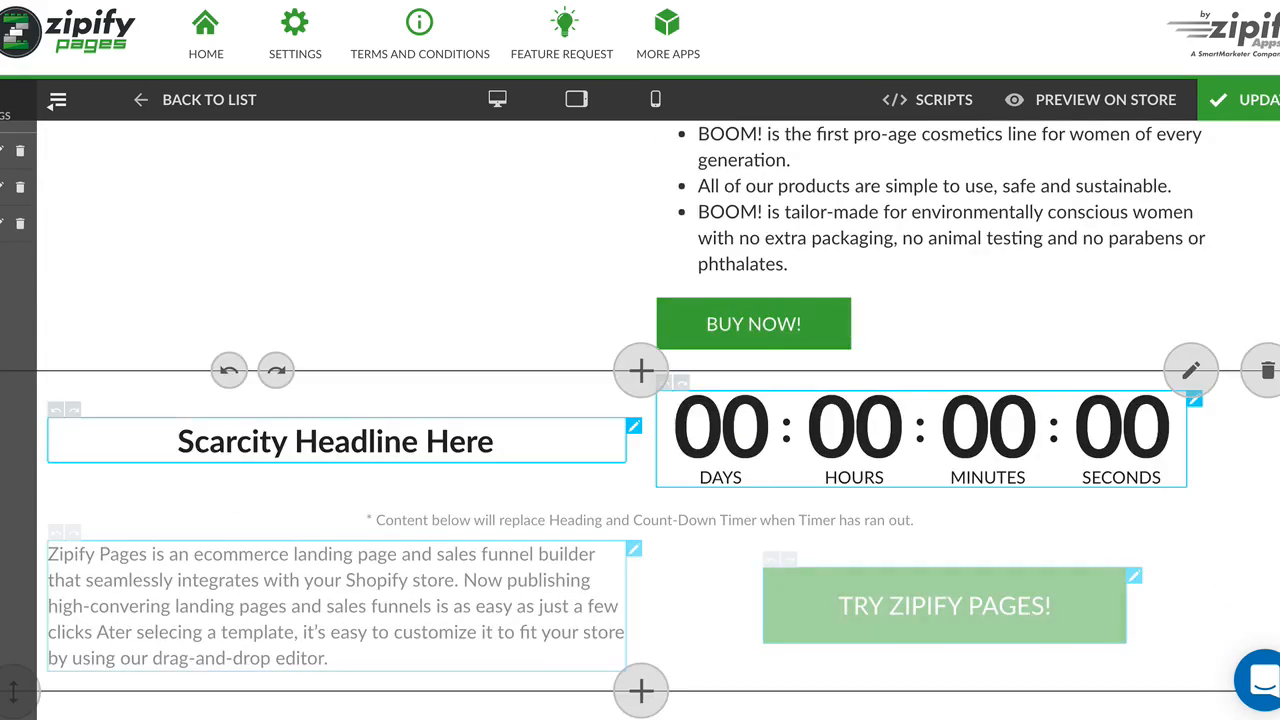
Step: Add an image block with text and a button beside the picture below the timer block
{"action": "left_click", "coordinate": [641, 686]}
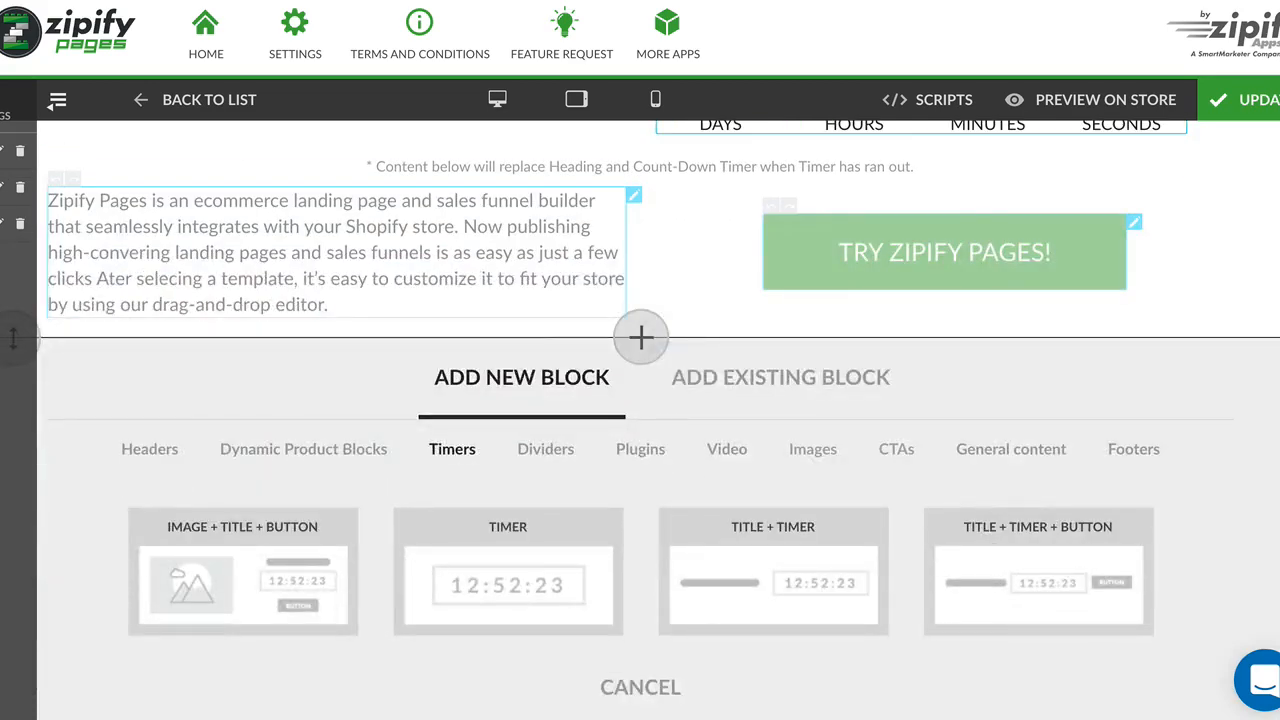
{"action": "left_click", "coordinate": [813, 449]}
{"action": "scroll", "coordinate": [773, 590], "scroll_direction": "down", "scroll_amount": 5}
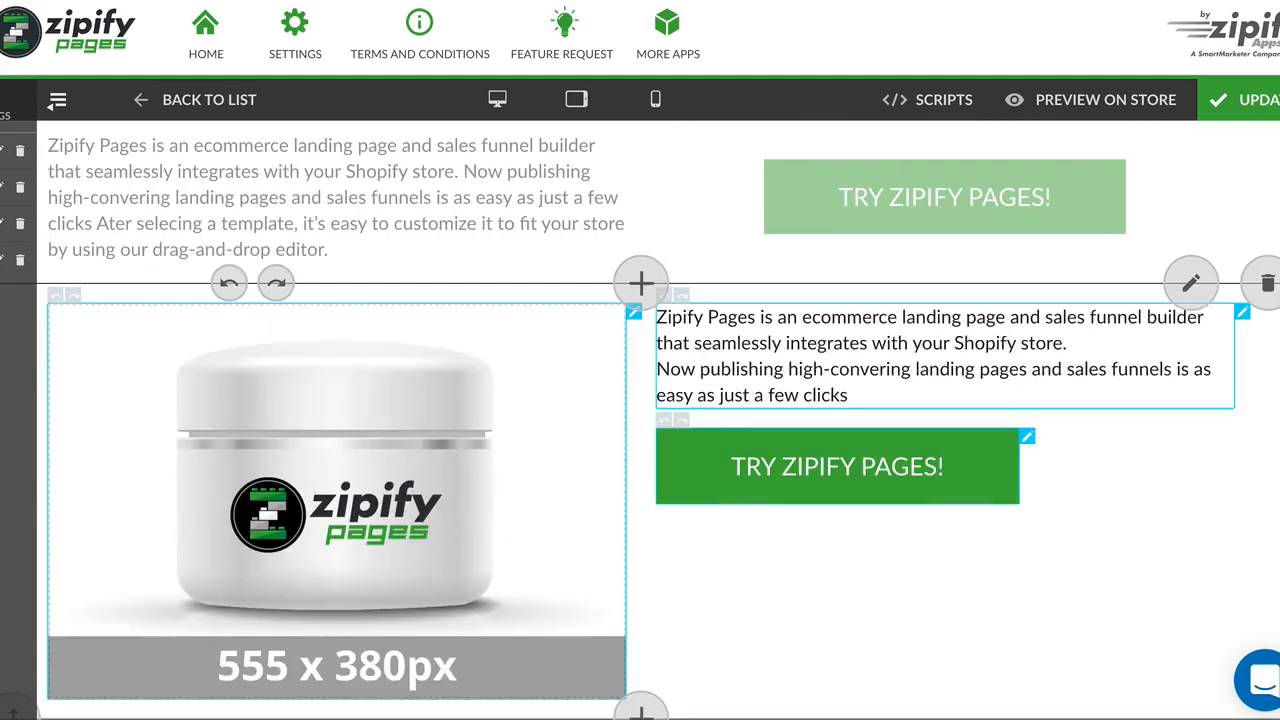
Step: Add the Best Value Offer dynamic product block at the end of the page
{"action": "left_click", "coordinate": [641, 686]}
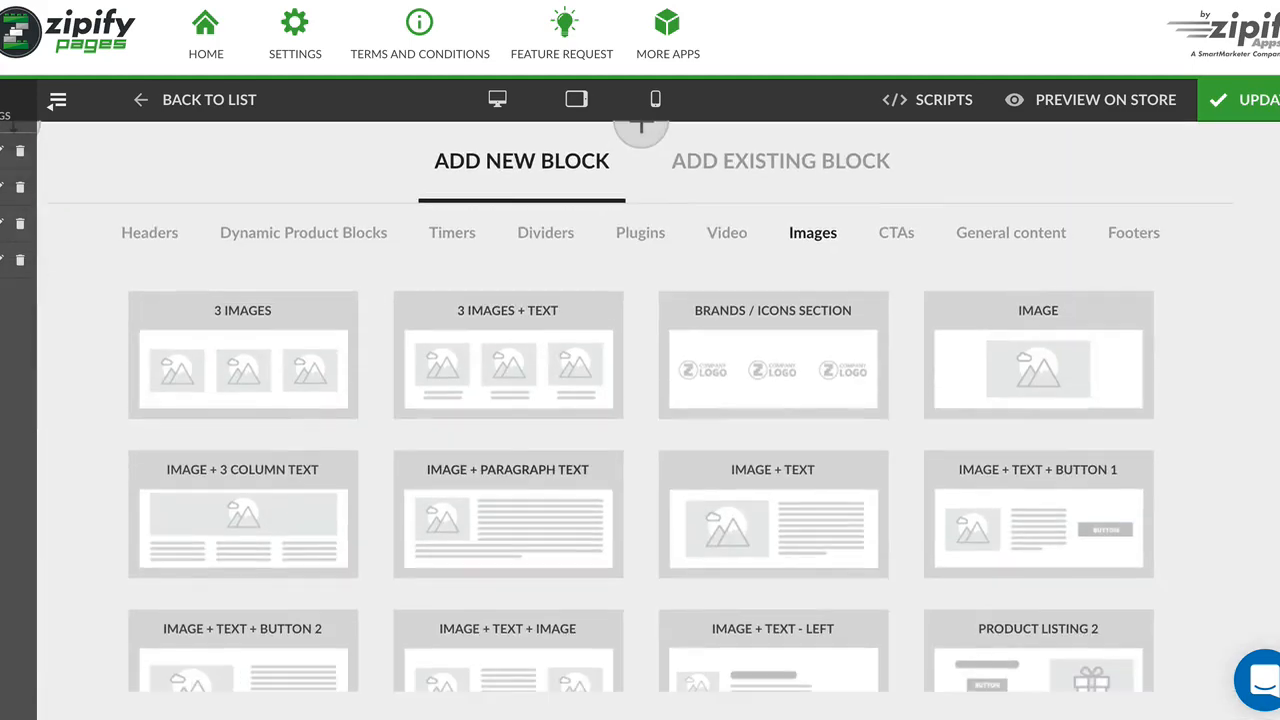
{"action": "left_click", "coordinate": [303, 233]}
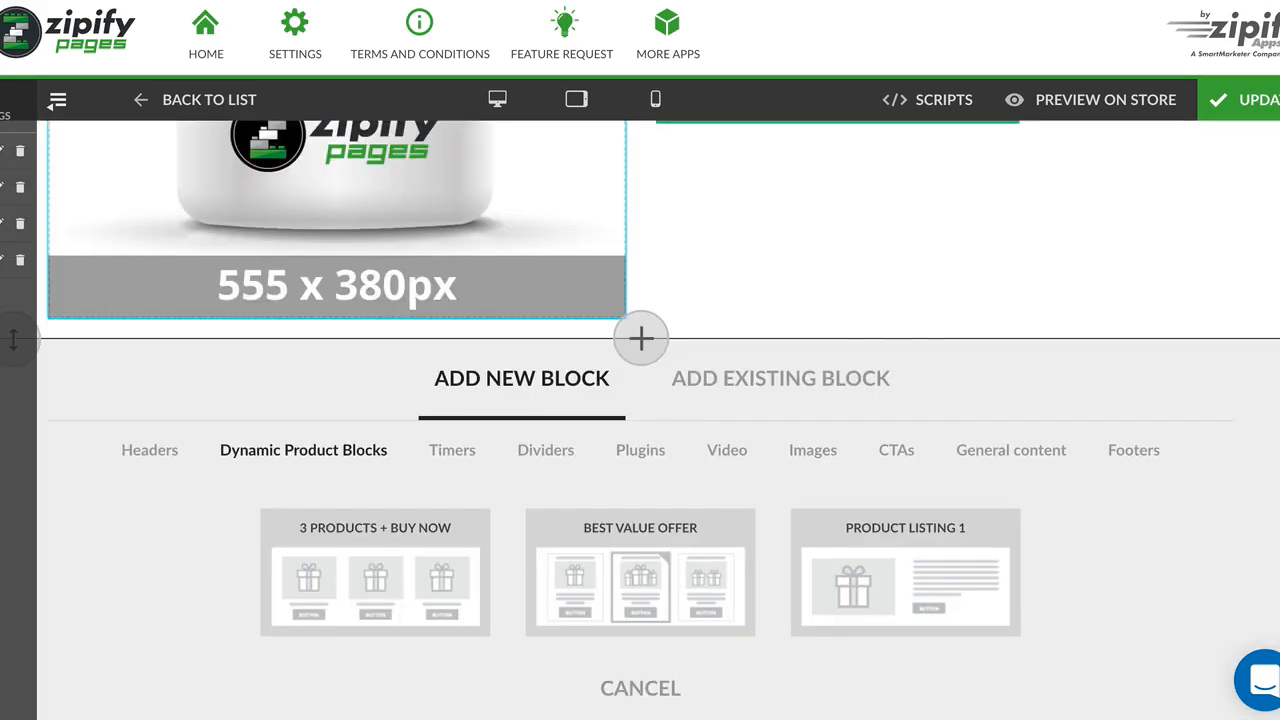
{"action": "left_click", "coordinate": [640, 573]}
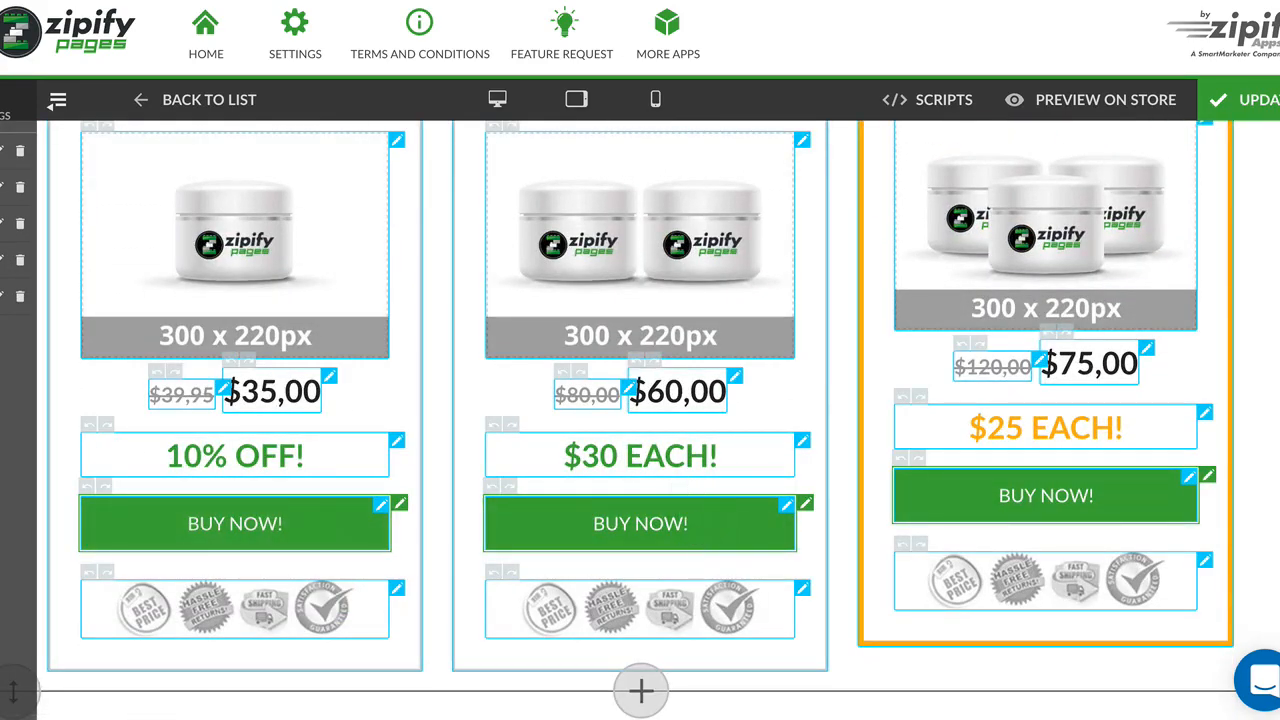
Step: Anchor the header's Subscribe button to the Best Value Offer block on this page and save the button options
{"action": "scroll", "coordinate": [640, 420], "scroll_direction": "up", "scroll_amount": 15}
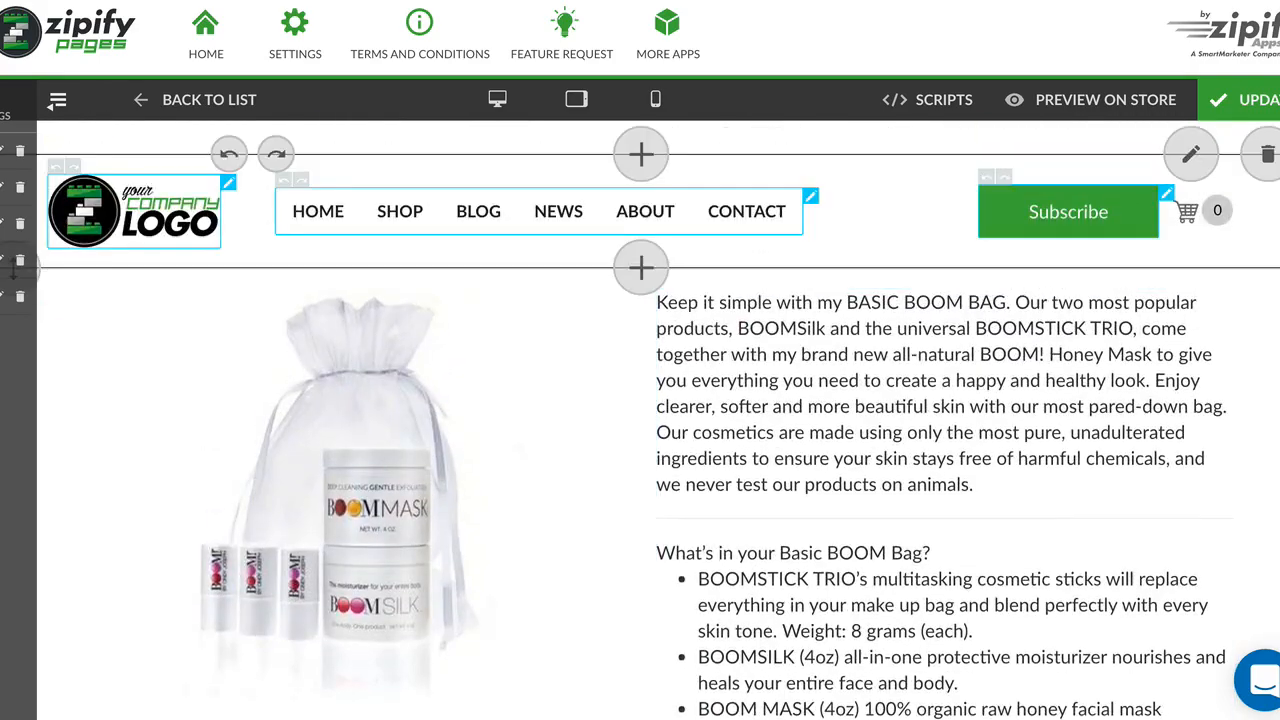
{"action": "left_click", "coordinate": [1068, 212]}
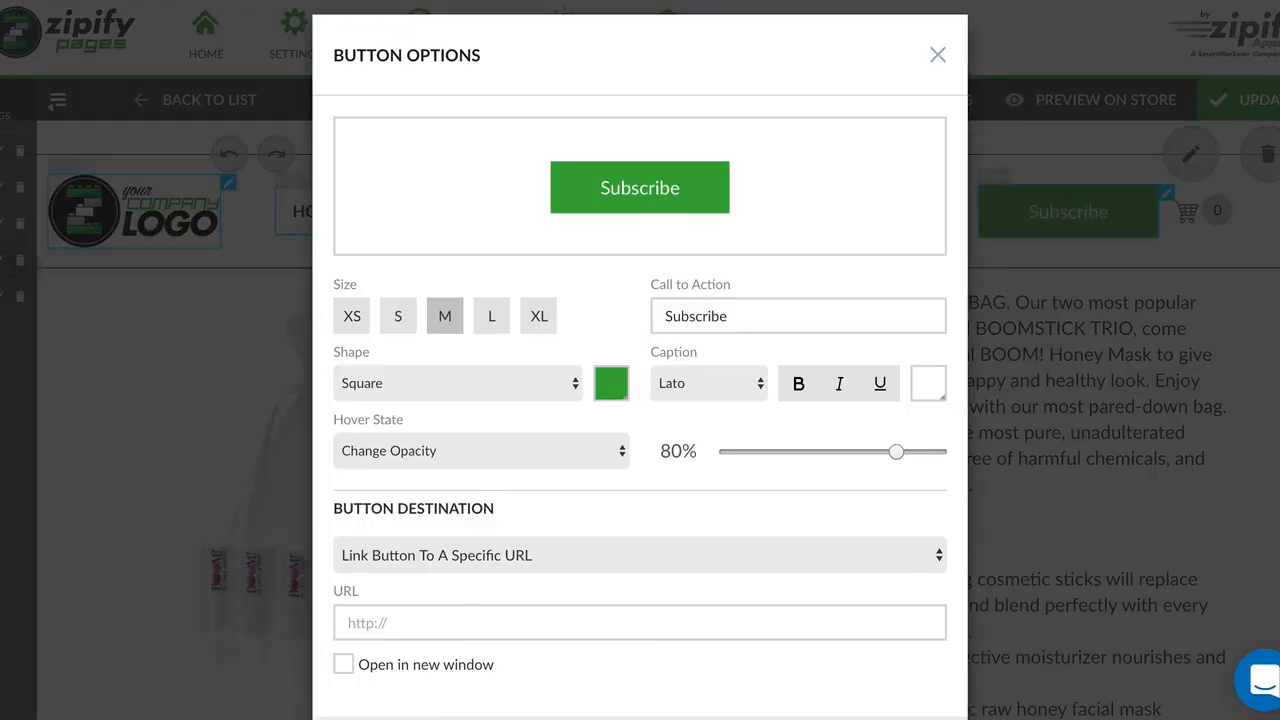
{"action": "left_click", "coordinate": [640, 555]}
{"action": "left_click", "coordinate": [486, 611]}
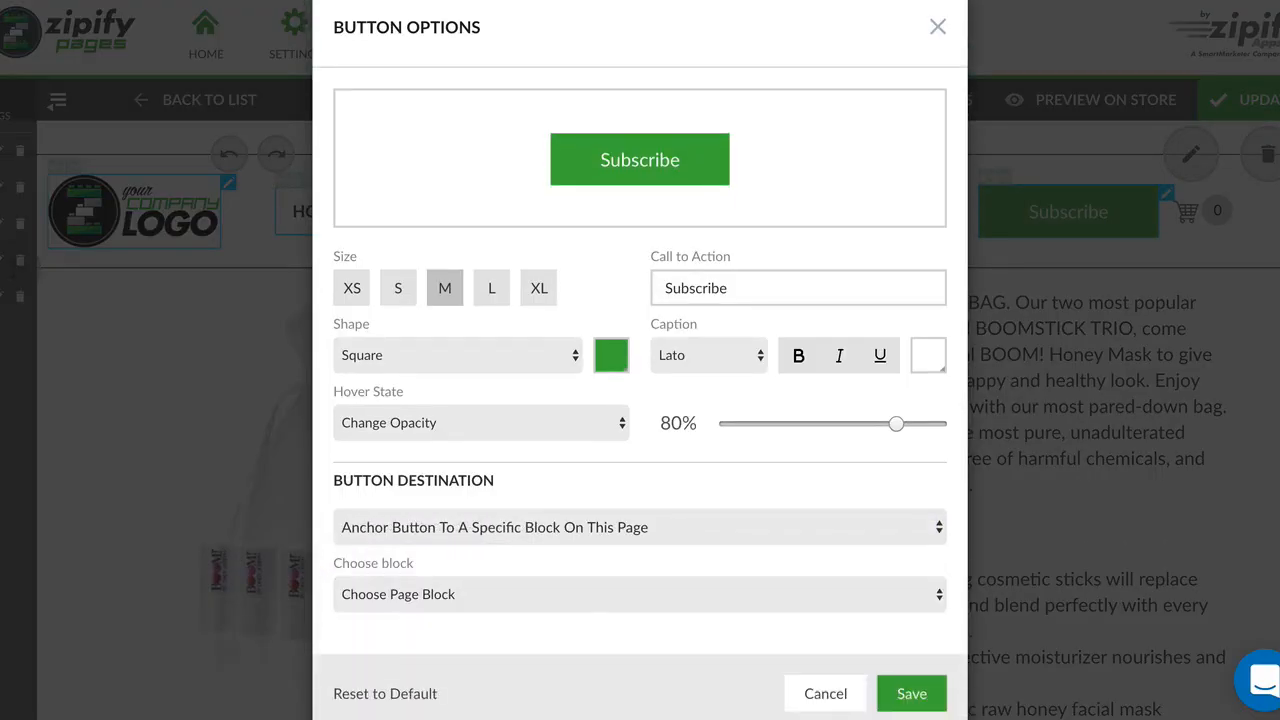
{"action": "left_click", "coordinate": [640, 594]}
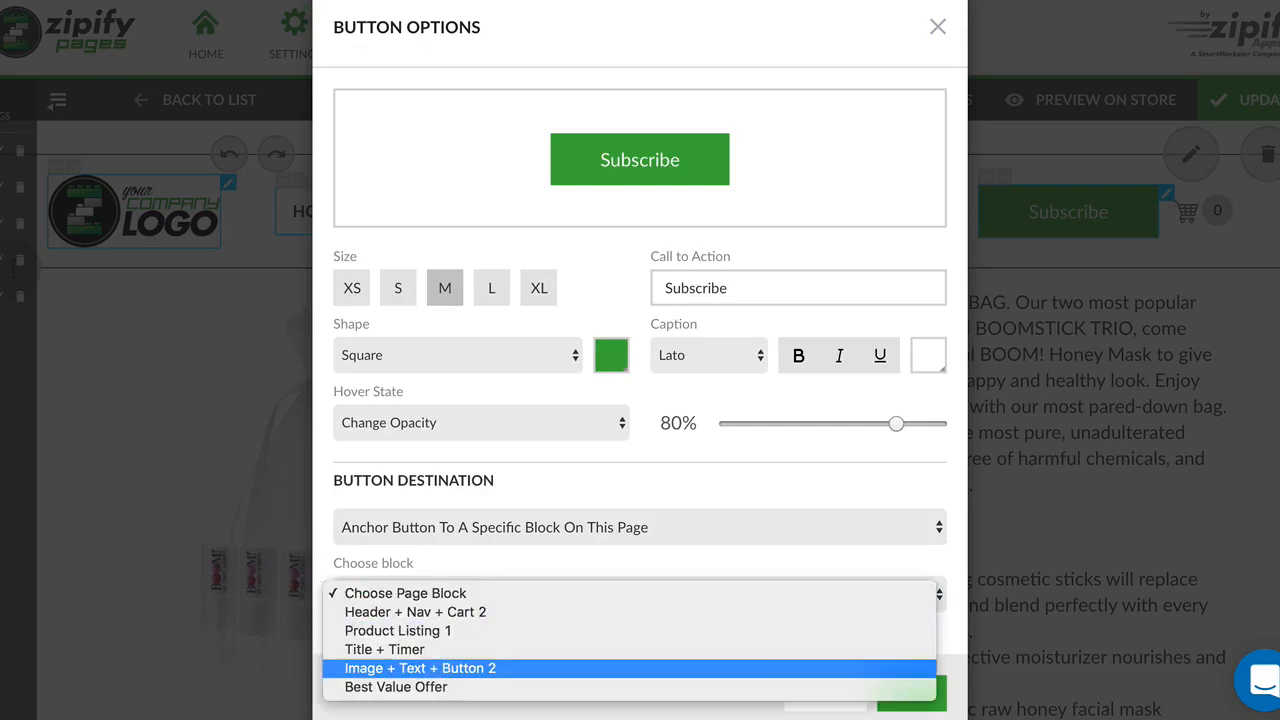
{"action": "left_click", "coordinate": [400, 687]}
{"action": "left_click", "coordinate": [911, 693]}
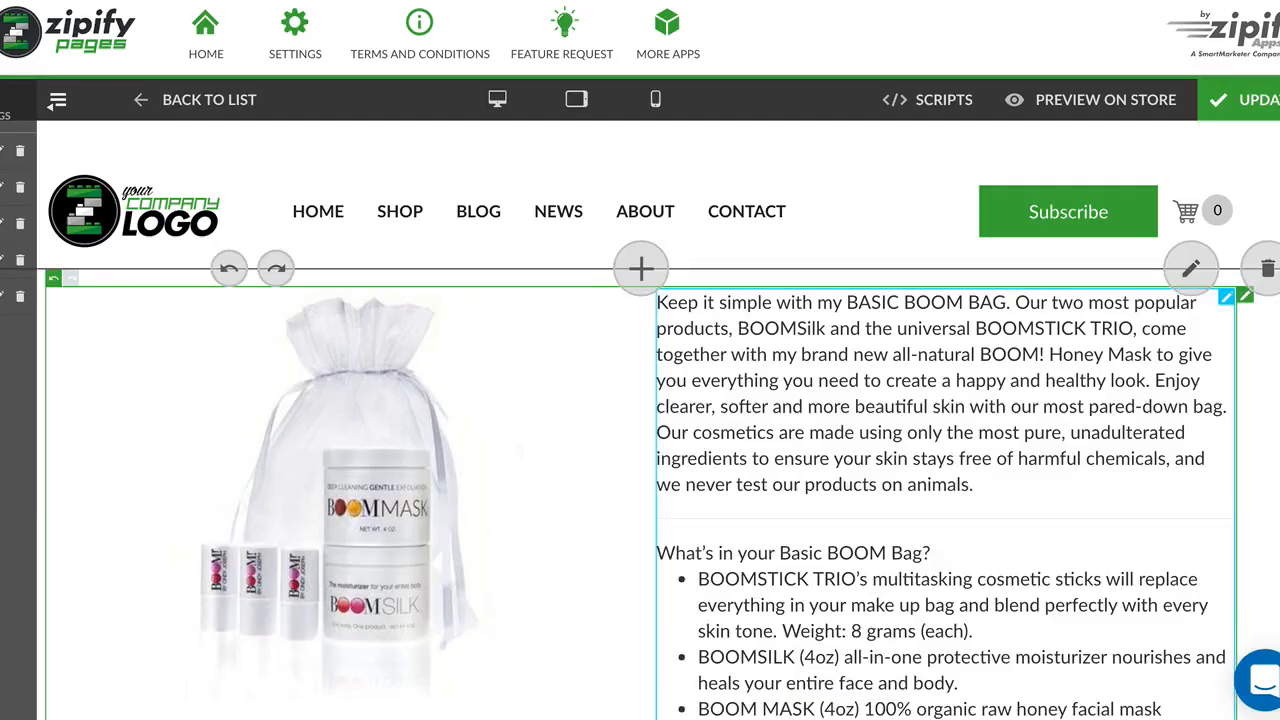
Step: Test the Subscribe button's anchor and look over the blocks between the header and the Best Value Offer
{"action": "left_click", "coordinate": [1068, 212]}
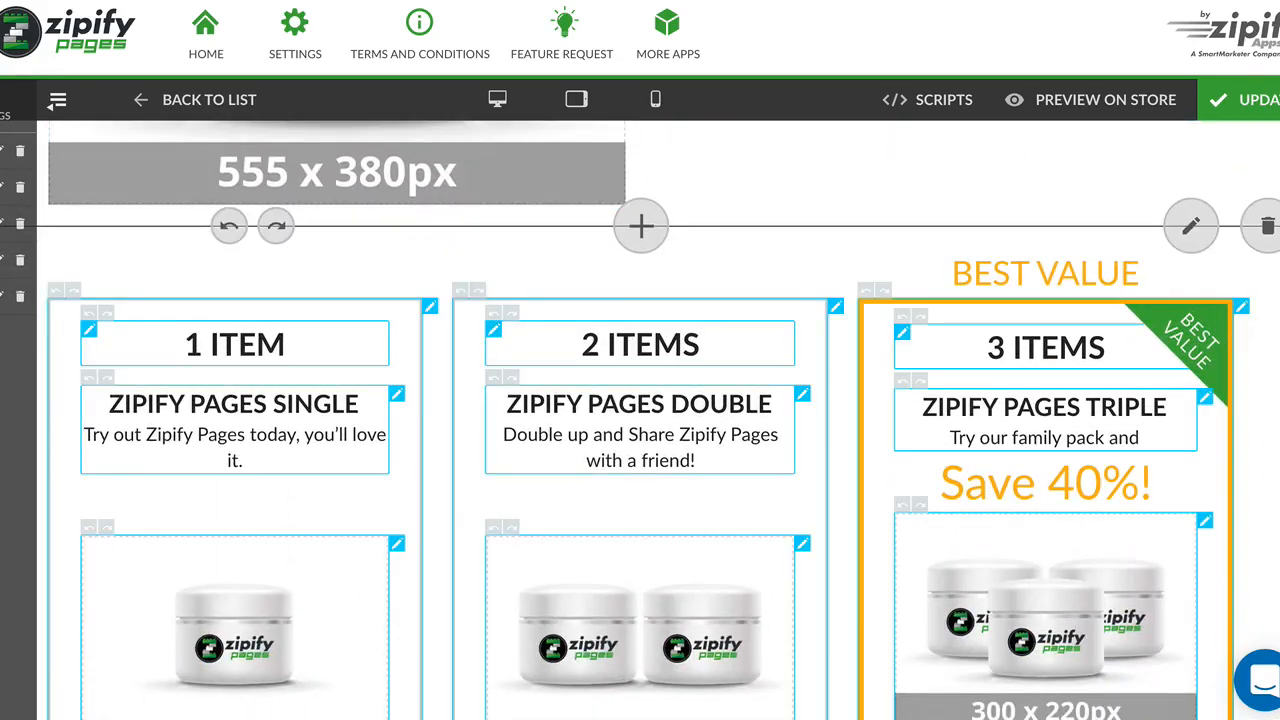
{"action": "scroll", "coordinate": [700, 505], "scroll_direction": "down", "scroll_amount": 4}
{"action": "scroll", "coordinate": [700, 505], "scroll_direction": "up", "scroll_amount": 20}
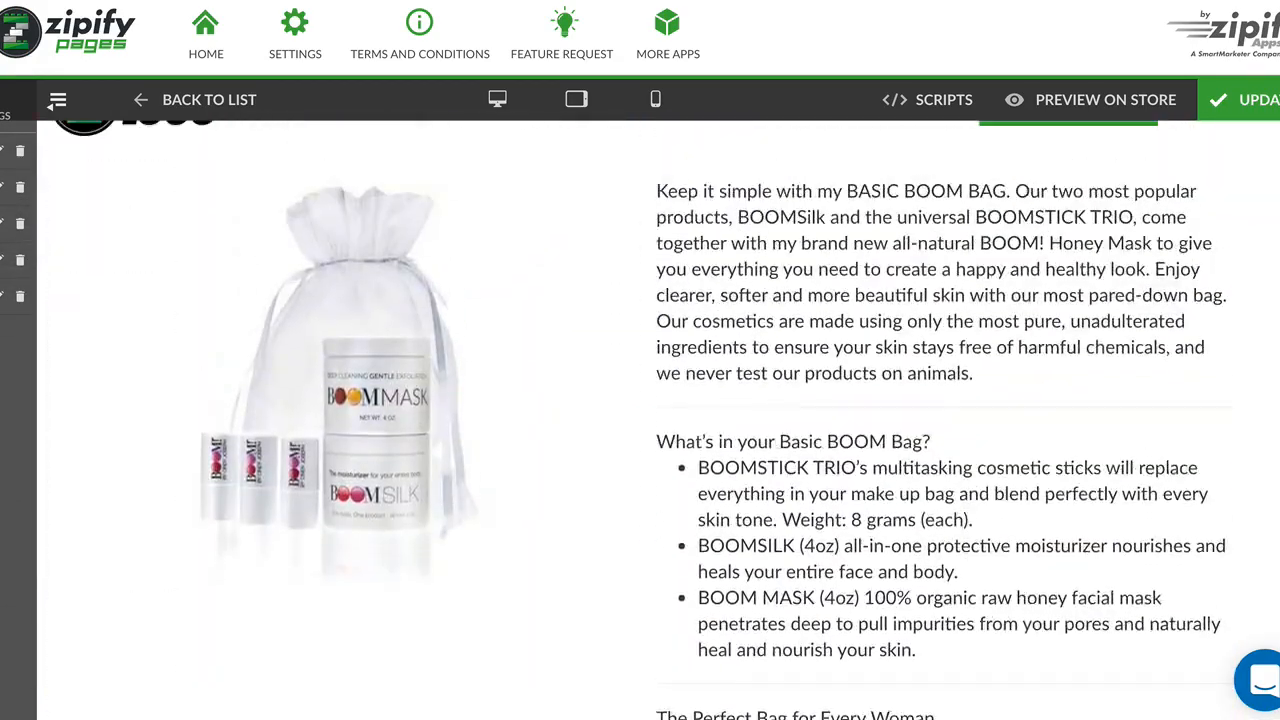
{"action": "scroll", "coordinate": [700, 505], "scroll_direction": "down", "scroll_amount": 16}
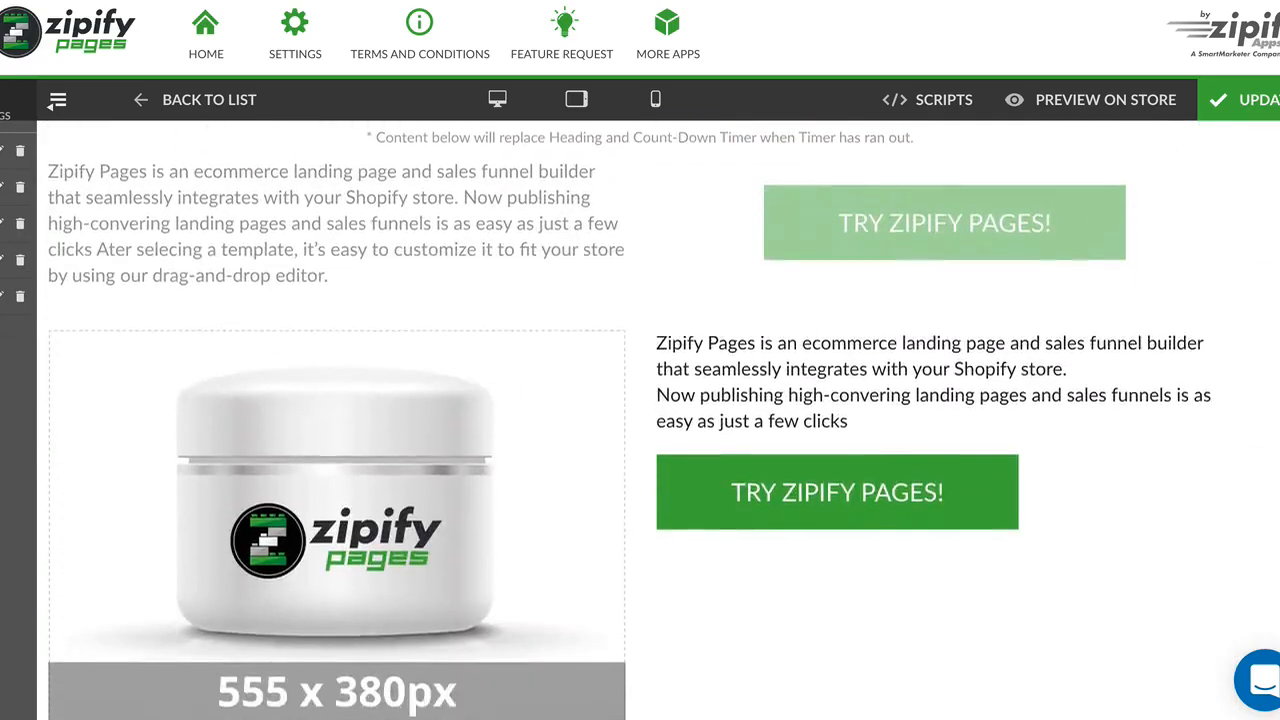
{"action": "scroll", "coordinate": [714, 400], "scroll_direction": "down", "scroll_amount": 2}
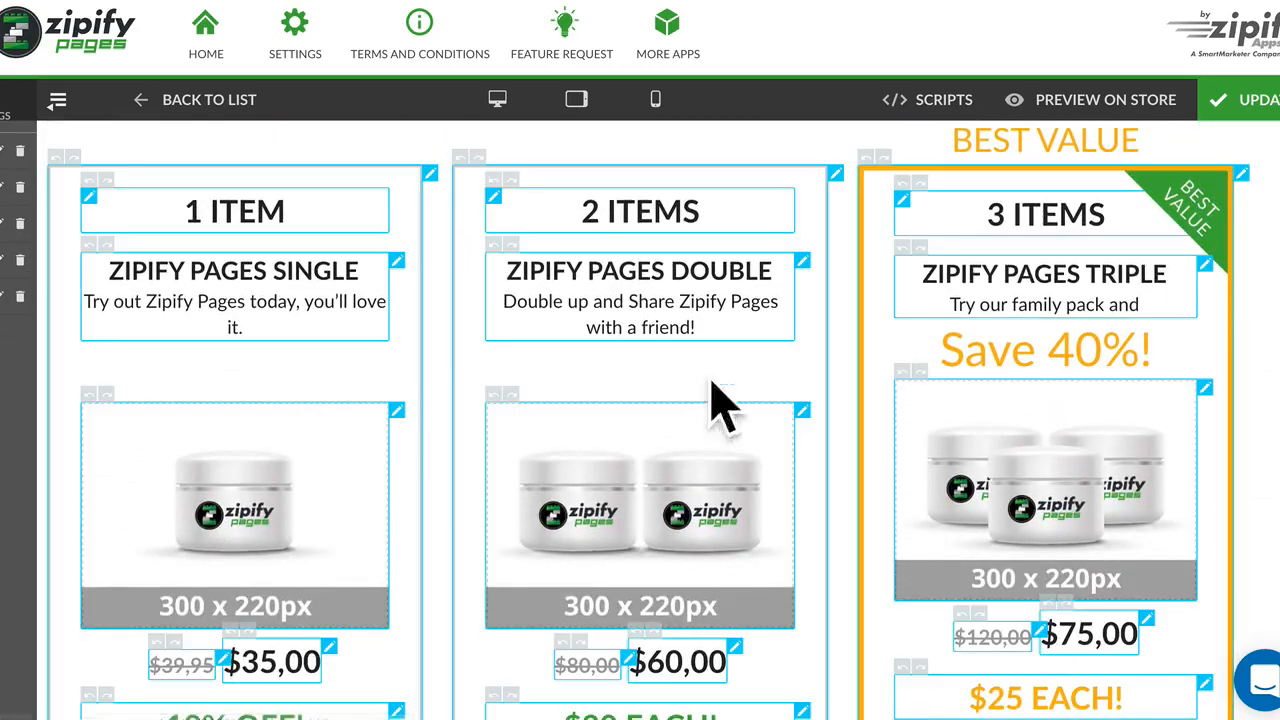
{"action": "scroll", "coordinate": [714, 400], "scroll_direction": "up", "scroll_amount": 8}
{"action": "scroll", "coordinate": [714, 400], "scroll_direction": "up", "scroll_amount": 6}
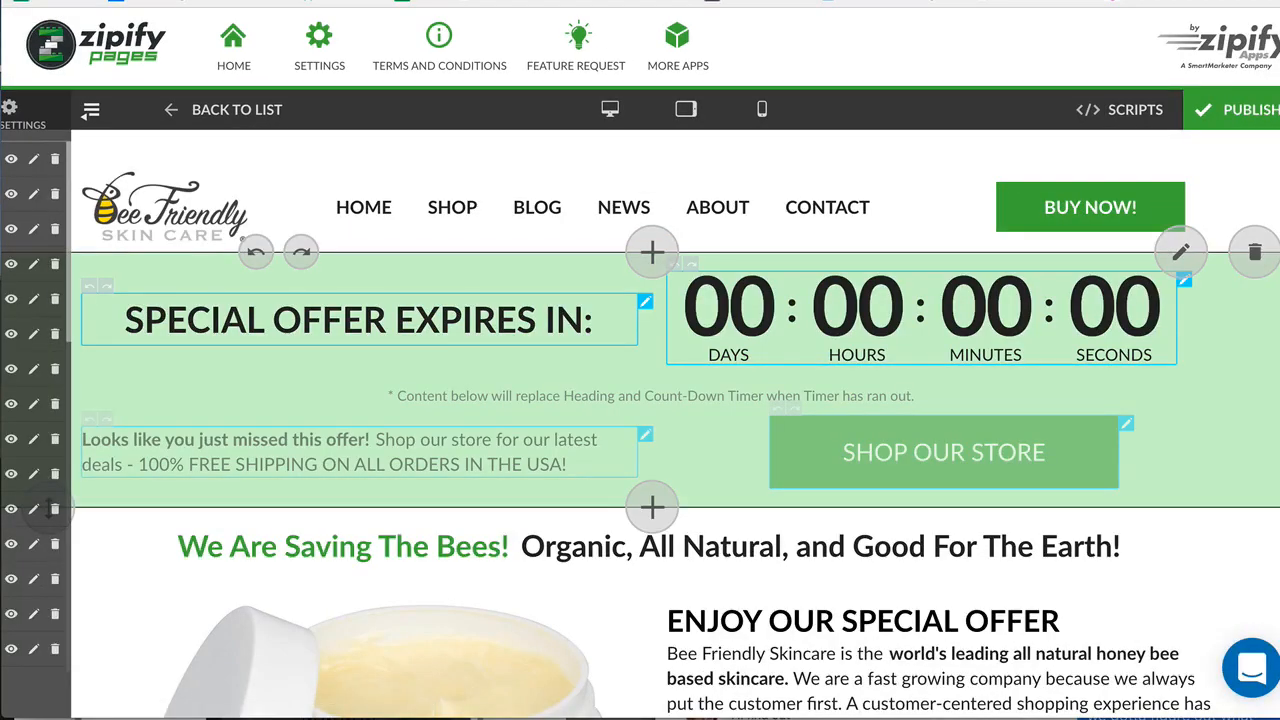
Step: Enable the fixed layout in the page settings of the Long Form Product Detail page
{"action": "scroll", "coordinate": [1248, 243], "scroll_direction": "down", "scroll_amount": 2}
{"action": "scroll", "coordinate": [1248, 243], "scroll_direction": "up", "scroll_amount": 2}
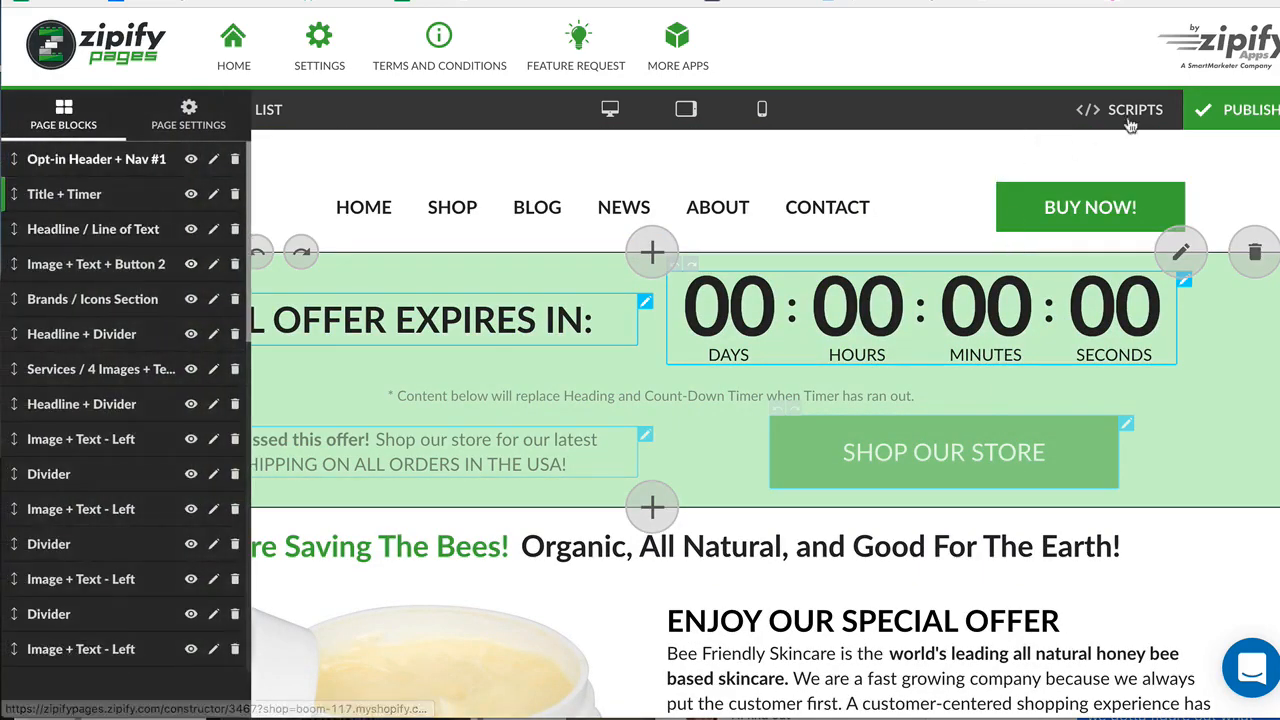
{"action": "left_click", "coordinate": [1127, 123]}
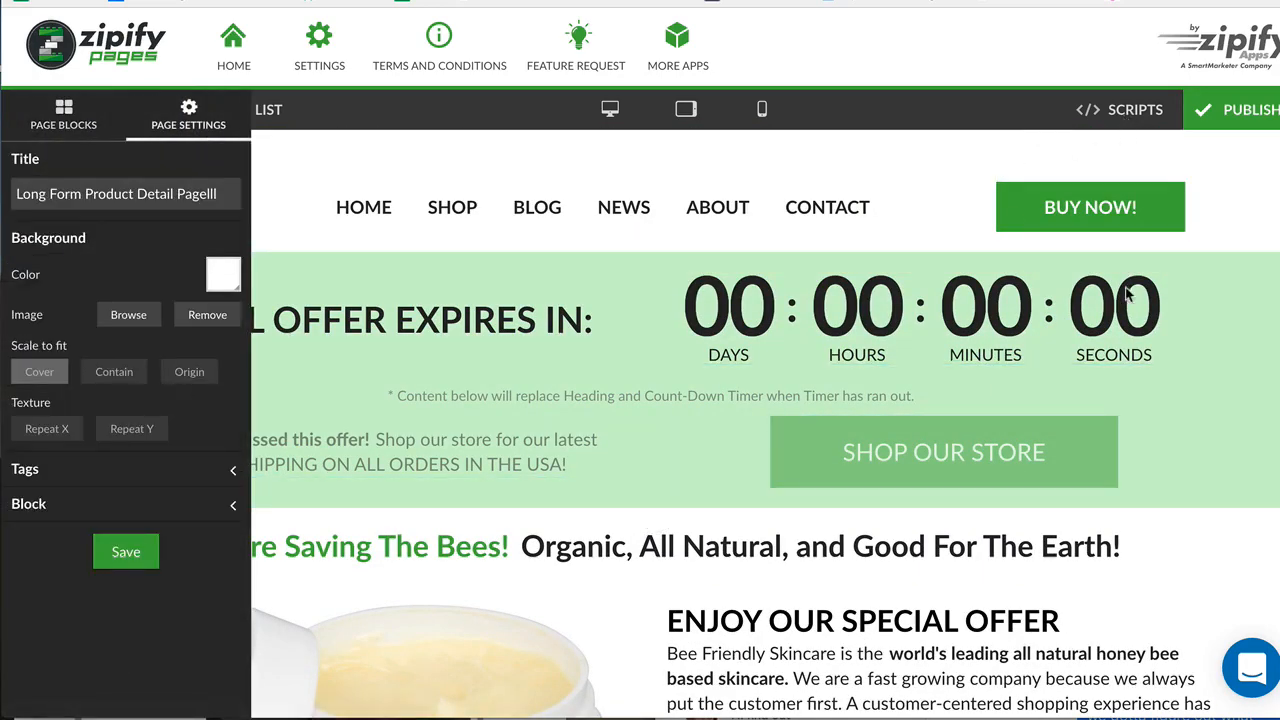
{"action": "left_click", "coordinate": [1163, 519]}
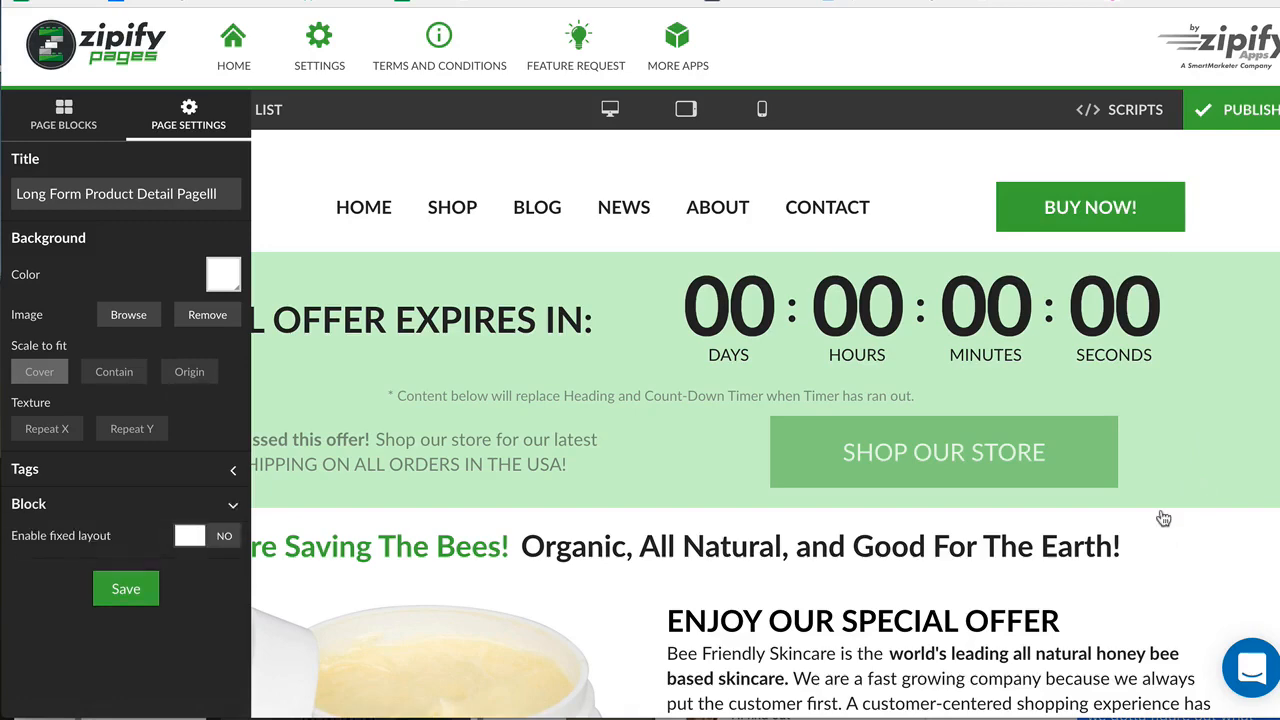
{"action": "left_click", "coordinate": [1165, 530]}
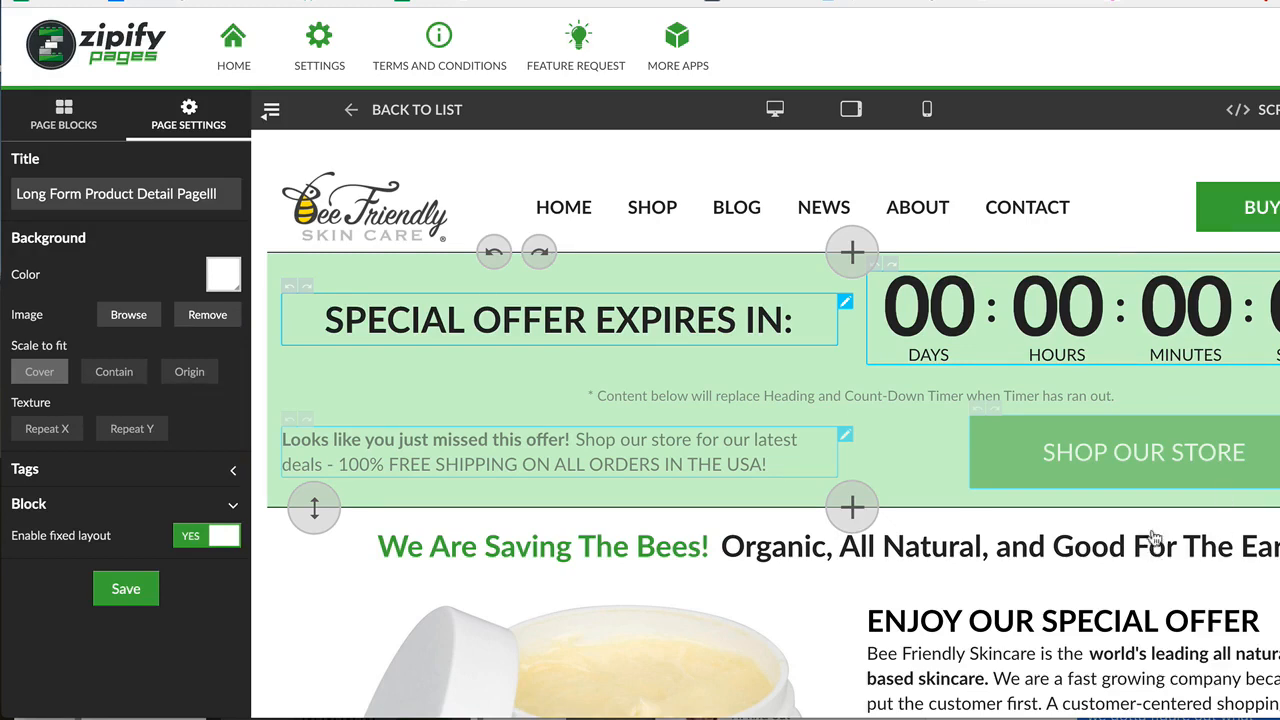
Step: Set the page background color to dark gray #676767 and save the page settings
{"action": "left_click", "coordinate": [223, 274]}
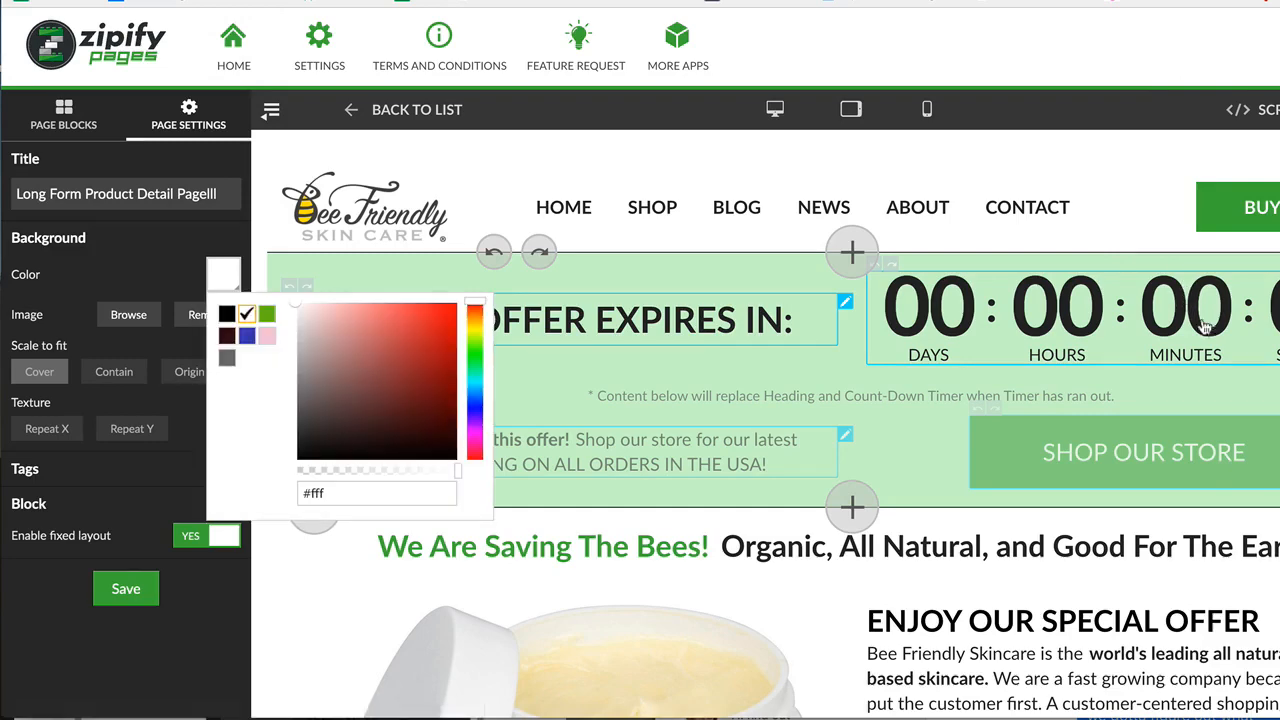
{"action": "left_click", "coordinate": [227, 357]}
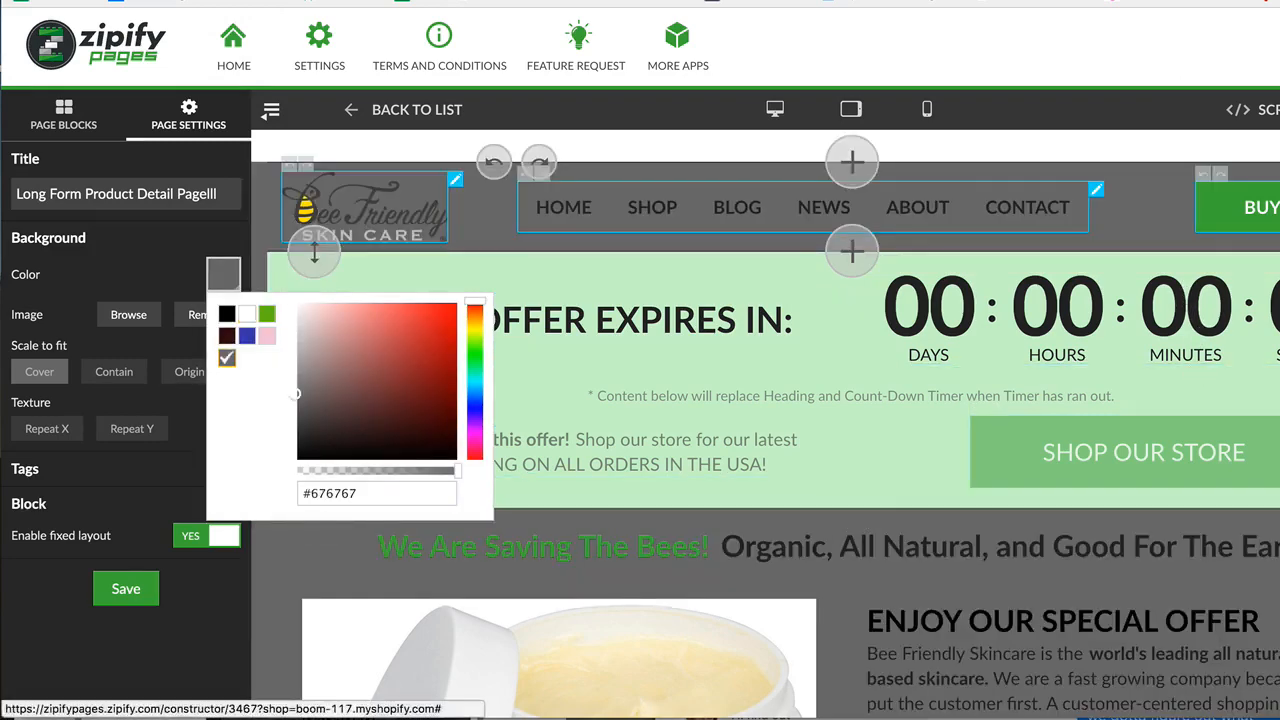
{"action": "left_click", "coordinate": [126, 588]}
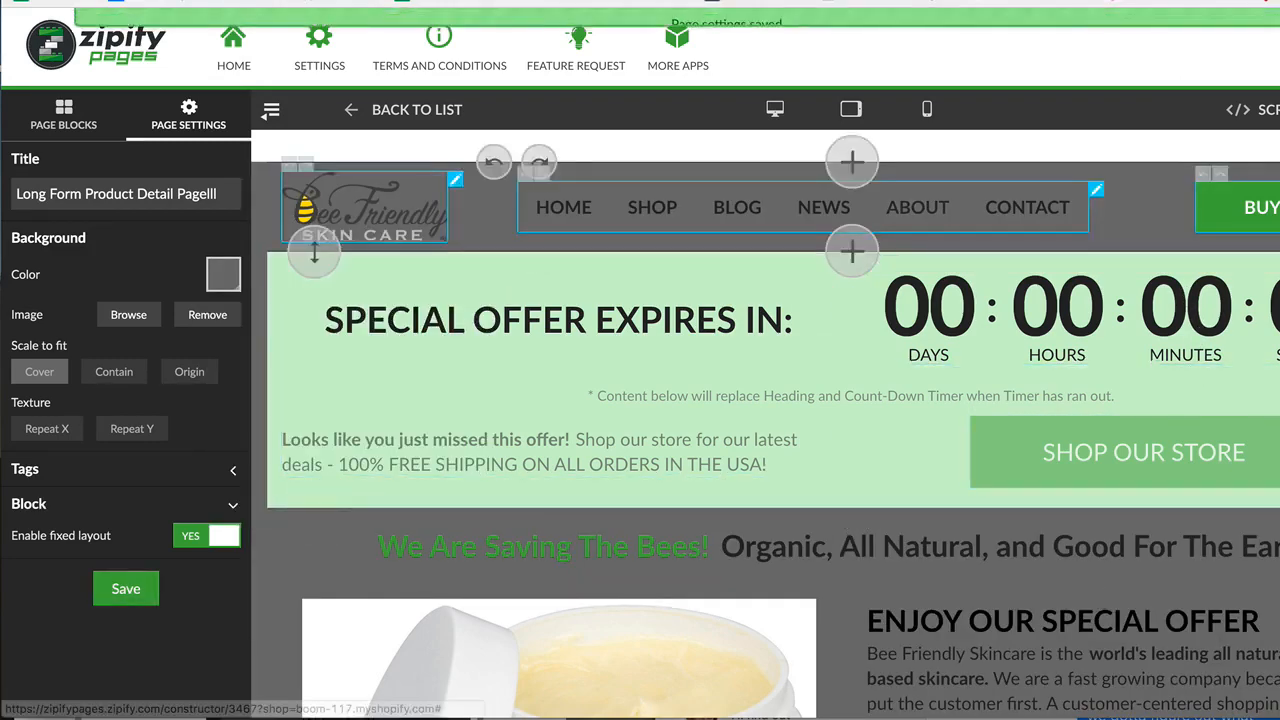
Step: Give the header and navigation block a white background and save its block settings
{"action": "left_click", "coordinate": [1279, 162]}
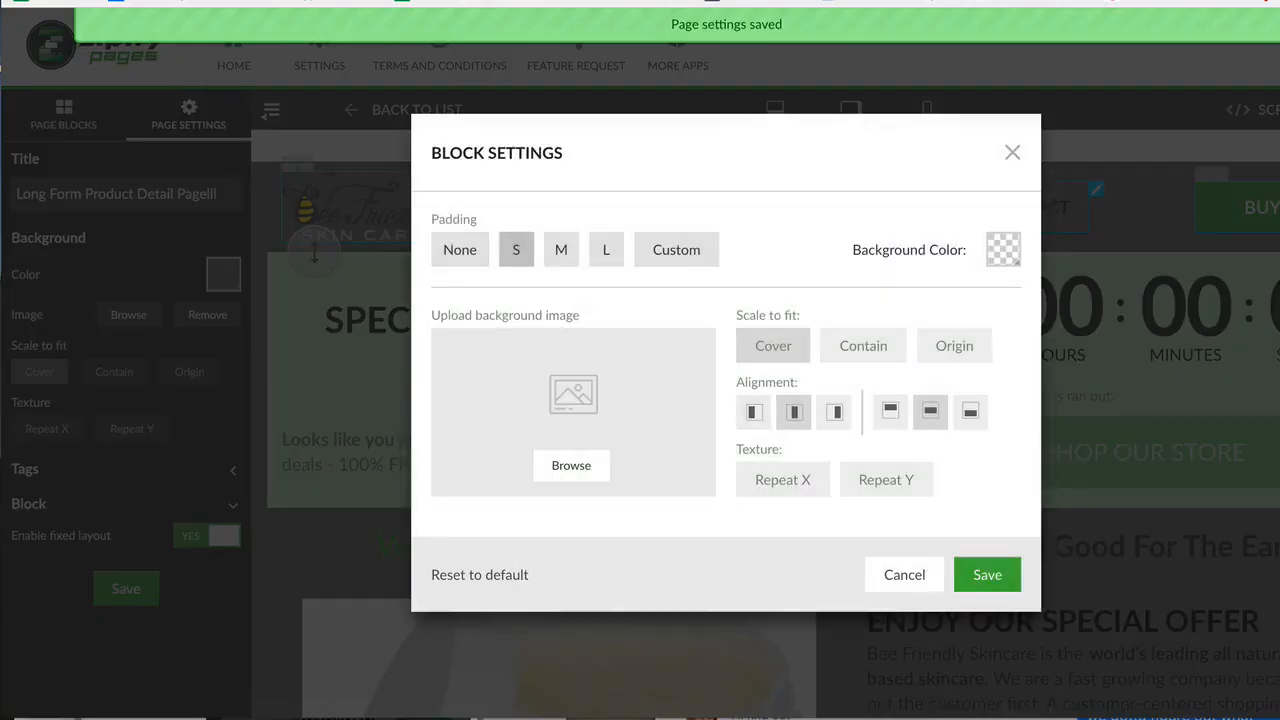
{"action": "left_click", "coordinate": [1003, 249]}
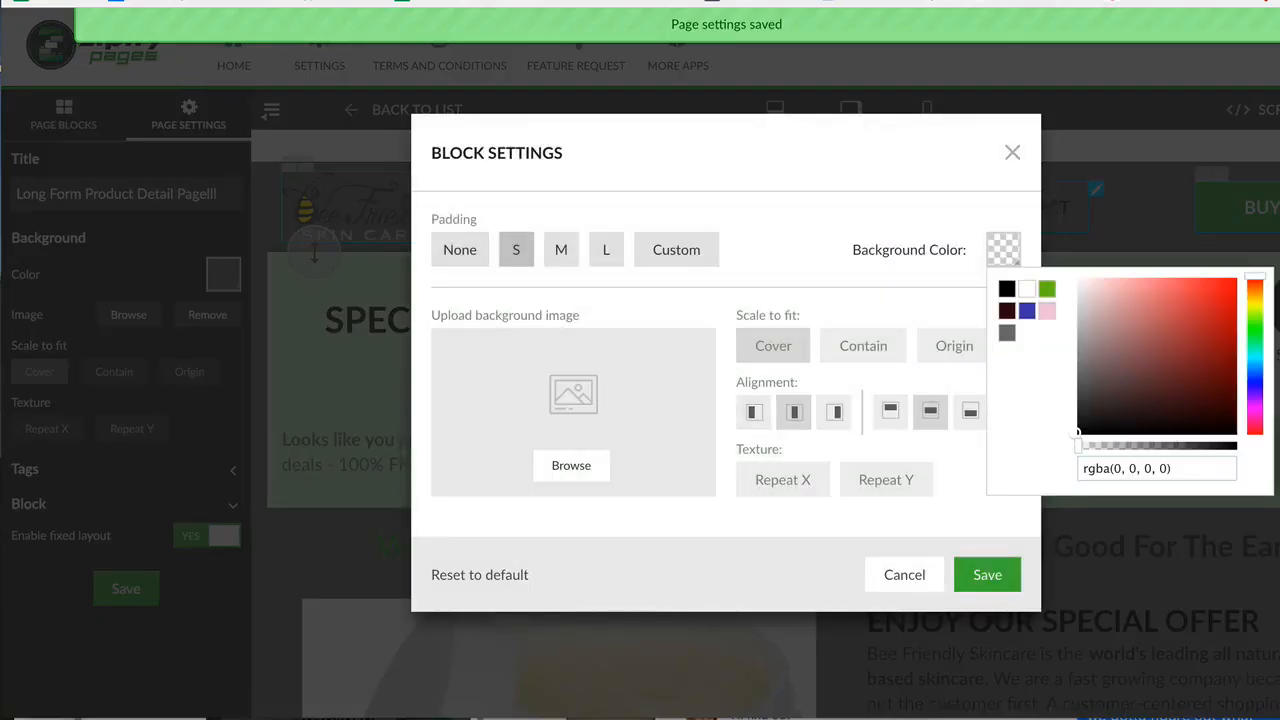
{"action": "left_click", "coordinate": [1026, 289]}
{"action": "left_click", "coordinate": [987, 574]}
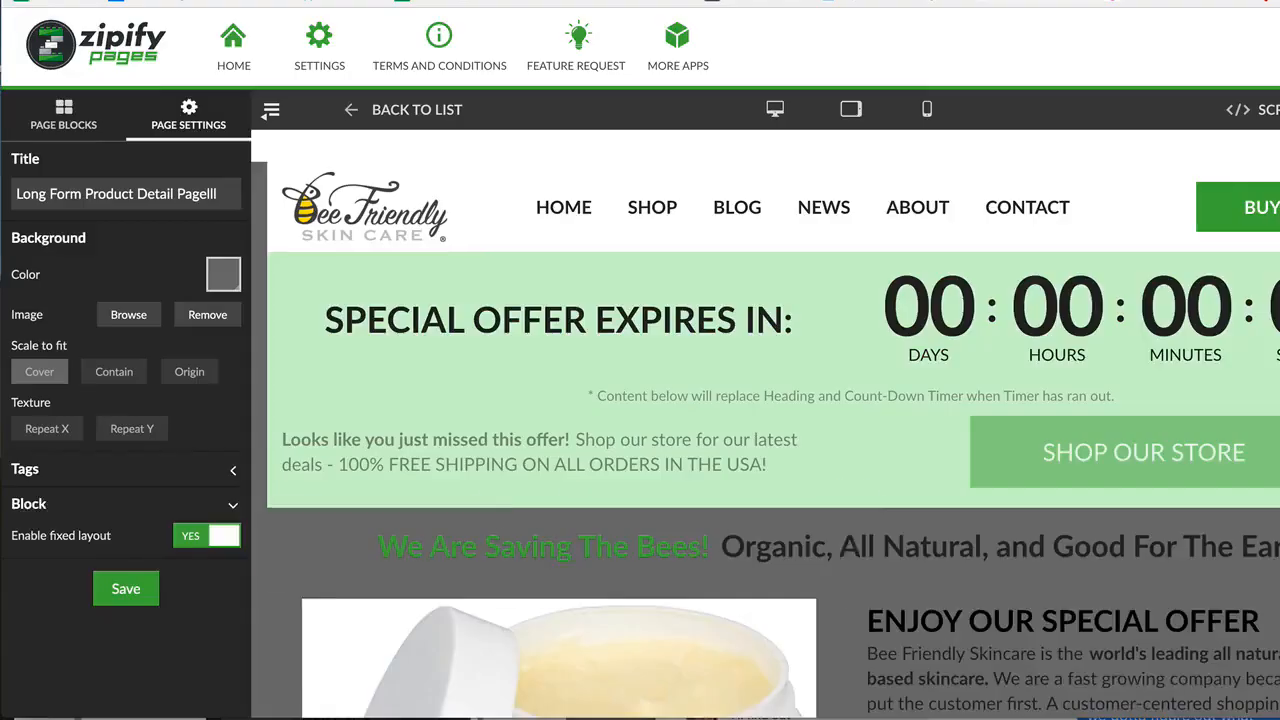
Step: Set the background of the "We Are Saving The Bees!" headline block to white #fff and save it
{"action": "scroll", "coordinate": [764, 470], "scroll_direction": "down", "scroll_amount": 1}
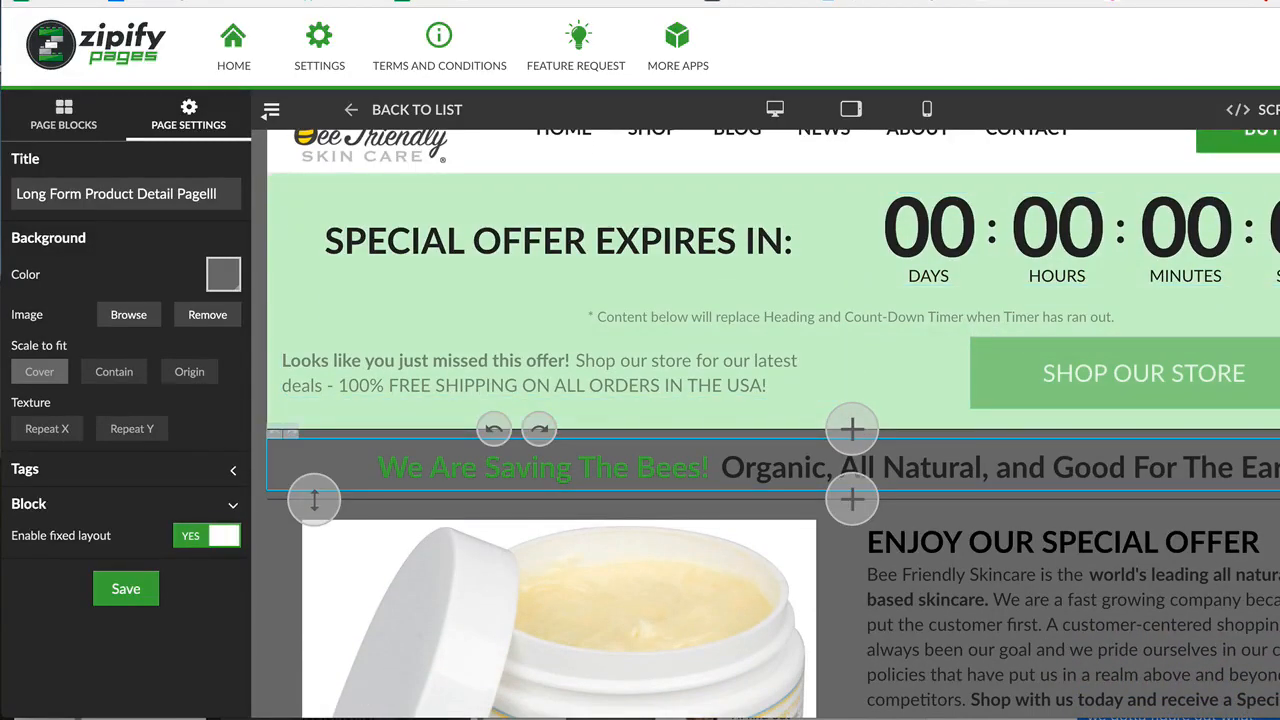
{"action": "left_click", "coordinate": [1270, 464]}
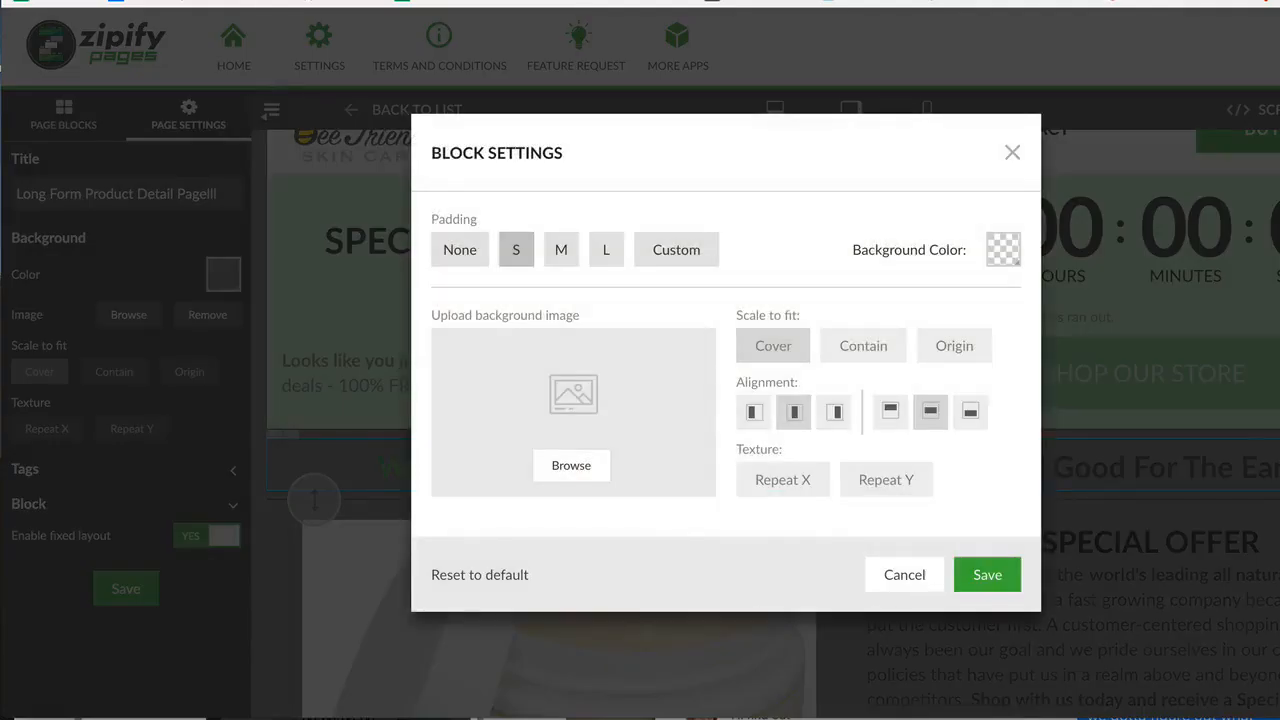
{"action": "left_click", "coordinate": [1003, 249]}
{"action": "left_click", "coordinate": [1026, 289]}
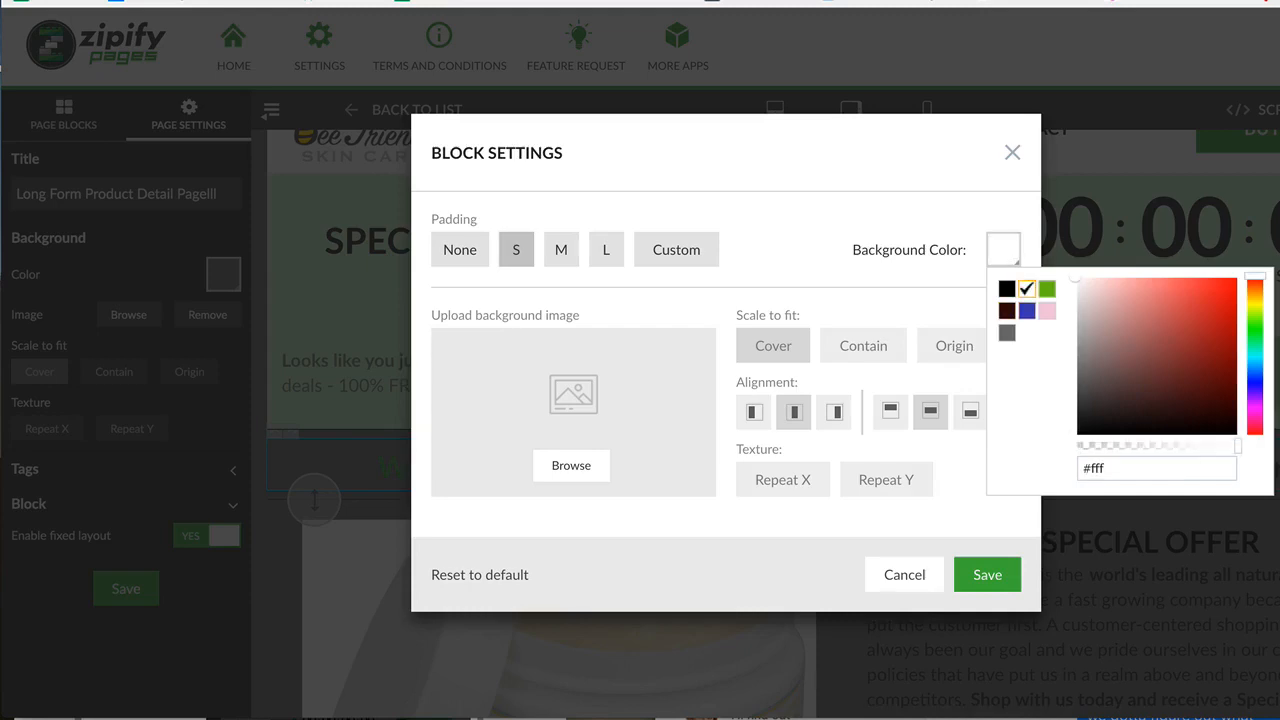
{"action": "left_click", "coordinate": [987, 574]}
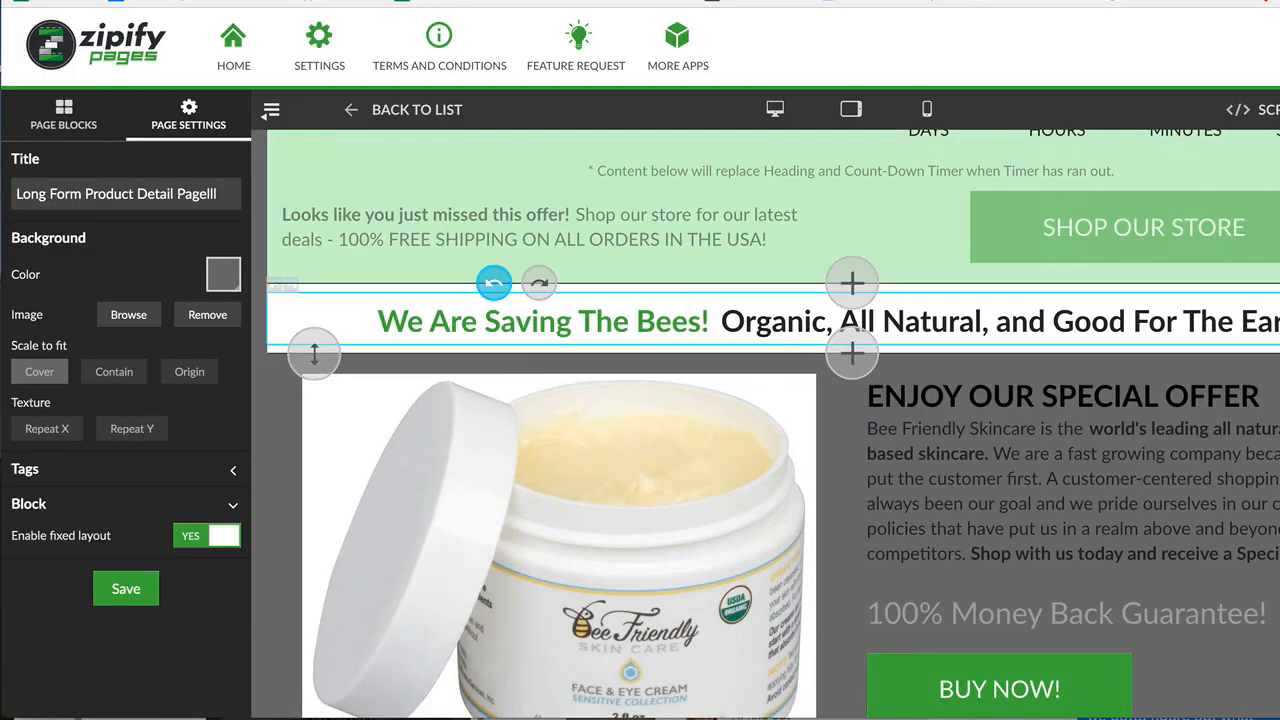
Step: Set the background of the "Enjoy Our Special Offer" image and text block to white #fff and save it
{"action": "left_click", "coordinate": [1278, 355]}
{"action": "left_click", "coordinate": [1003, 249]}
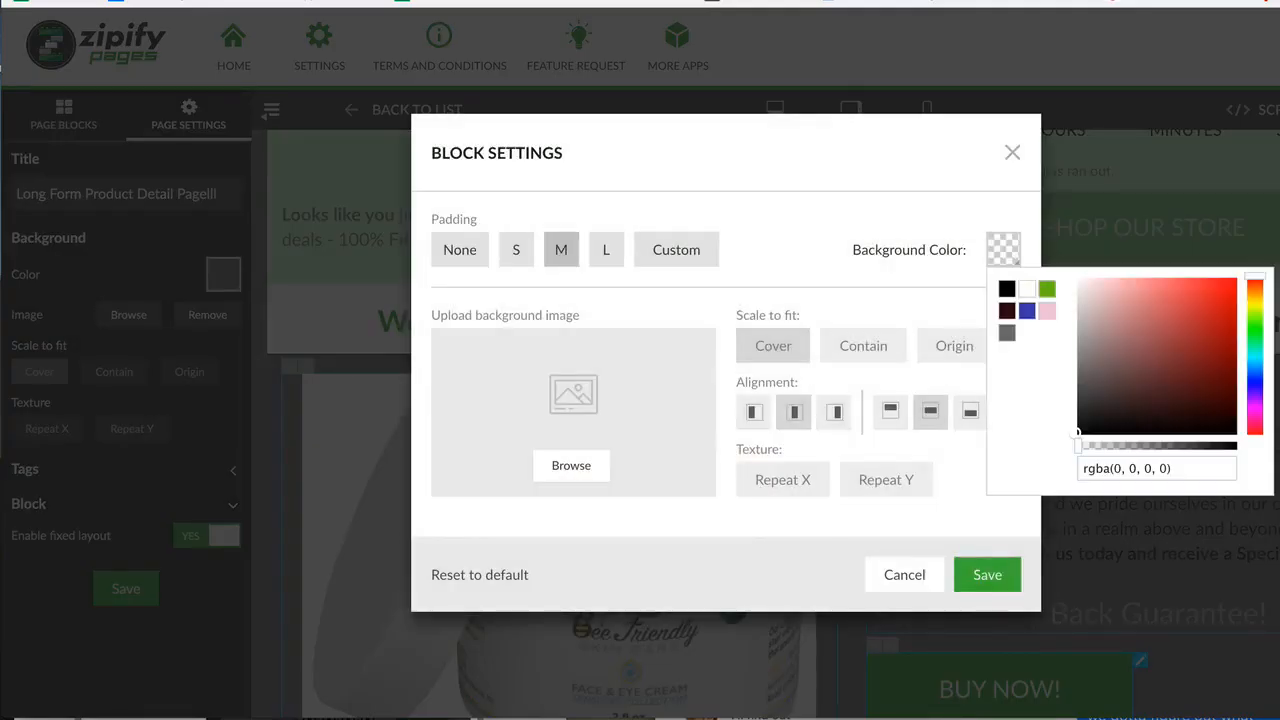
{"action": "left_click", "coordinate": [1026, 289]}
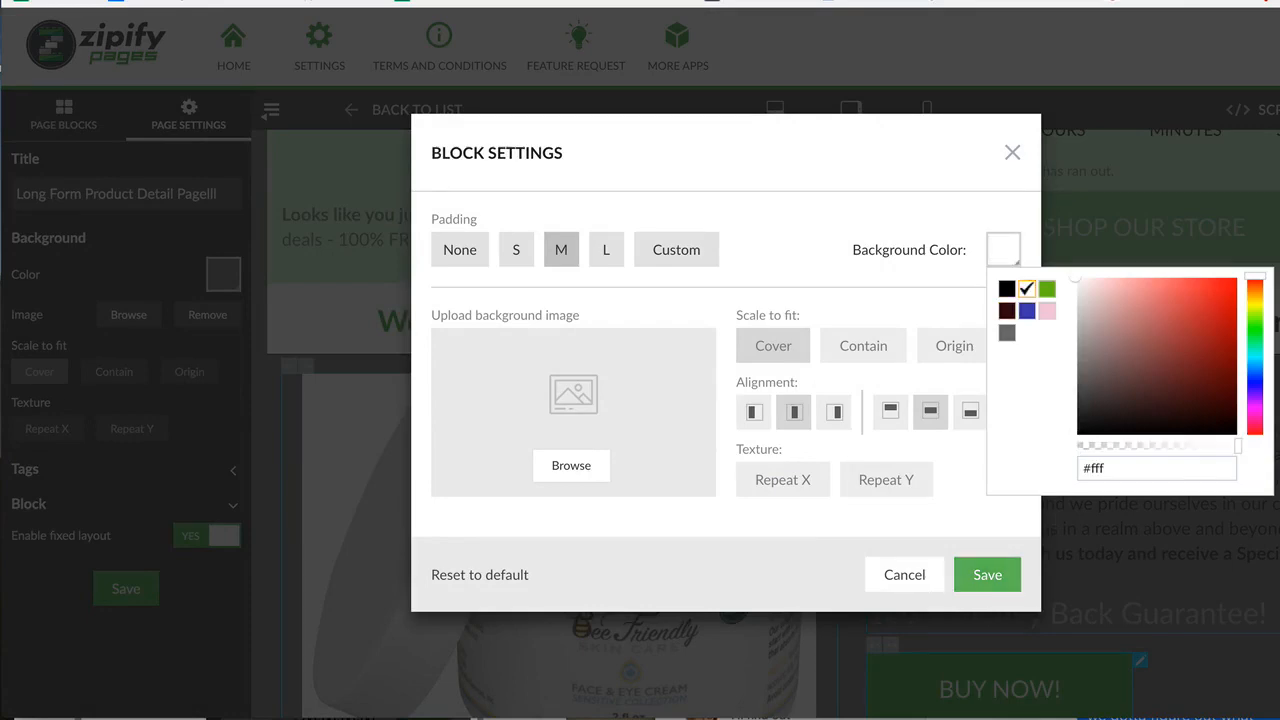
{"action": "left_click", "coordinate": [987, 574]}
Step: Set the background of the BENEFITS headline block to white #fff and save it
{"action": "scroll", "coordinate": [773, 424], "scroll_direction": "down", "scroll_amount": 5}
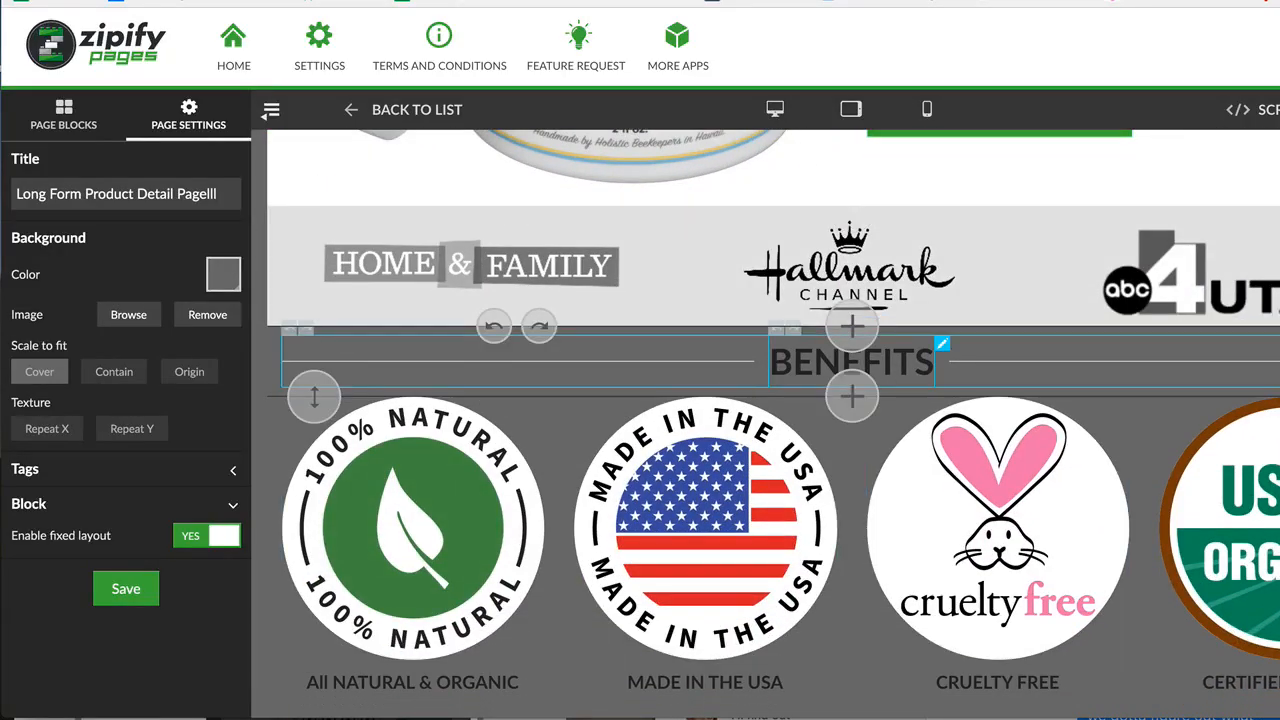
{"action": "left_click", "coordinate": [1278, 327]}
{"action": "left_click", "coordinate": [1003, 249]}
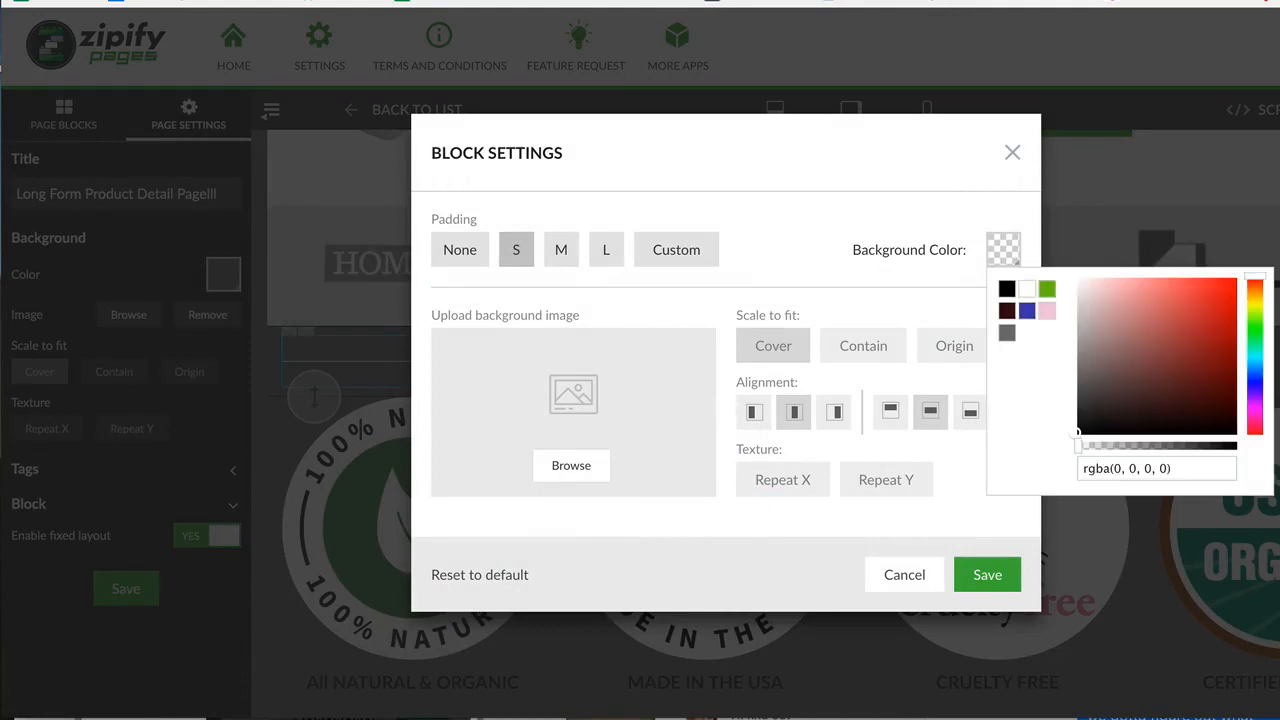
{"action": "left_click", "coordinate": [1026, 289]}
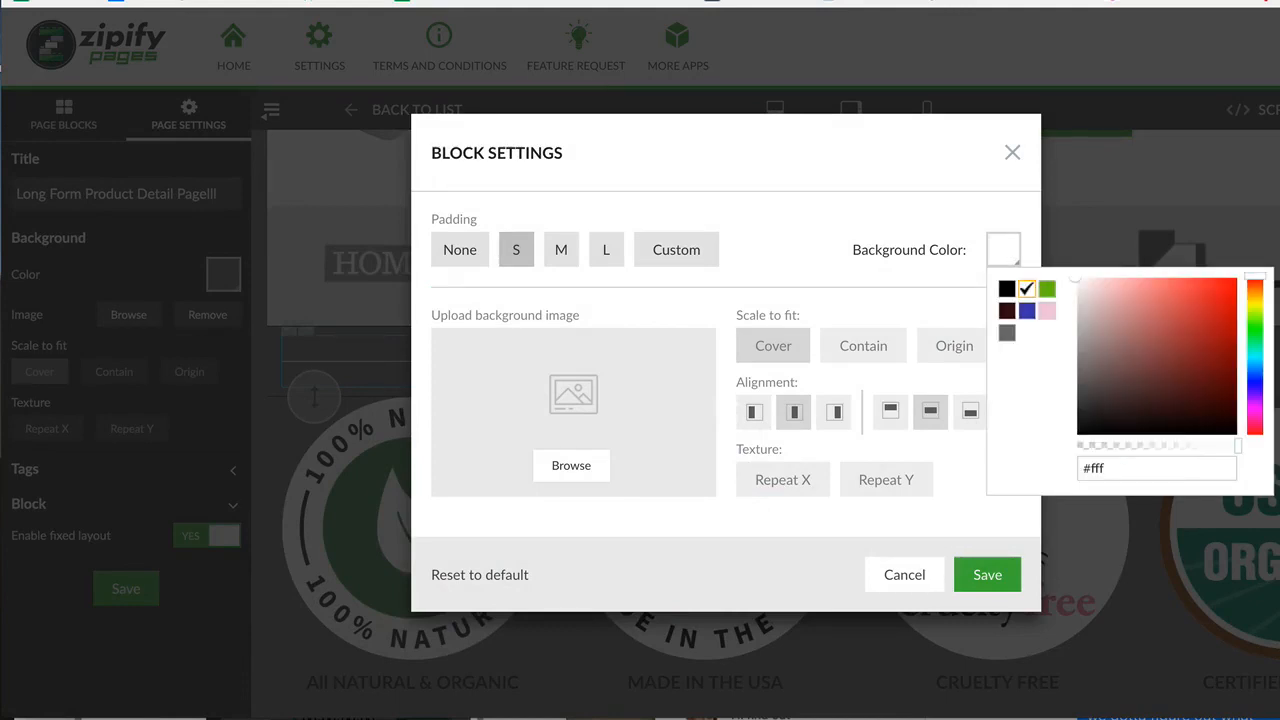
{"action": "left_click", "coordinate": [987, 574]}
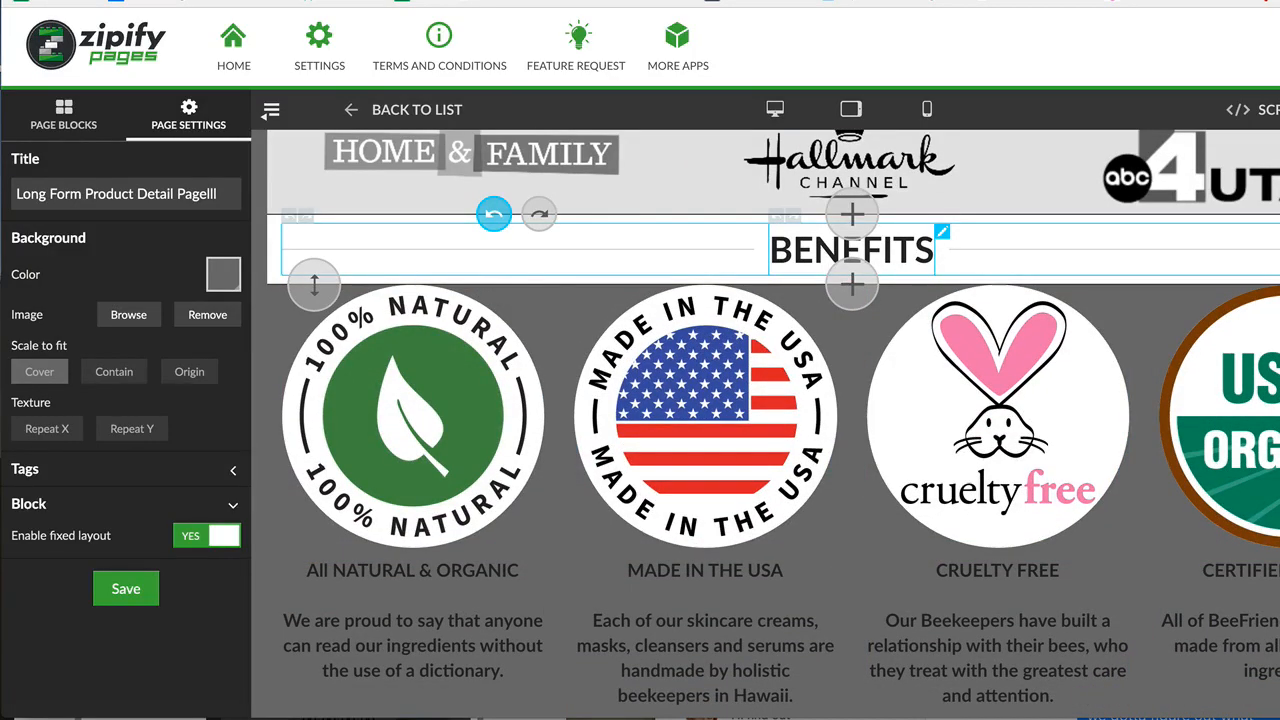
Step: Set the background of the benefit badges block below the BENEFITS headline to white #fff, save it and review the page
{"action": "left_click", "coordinate": [850, 287]}
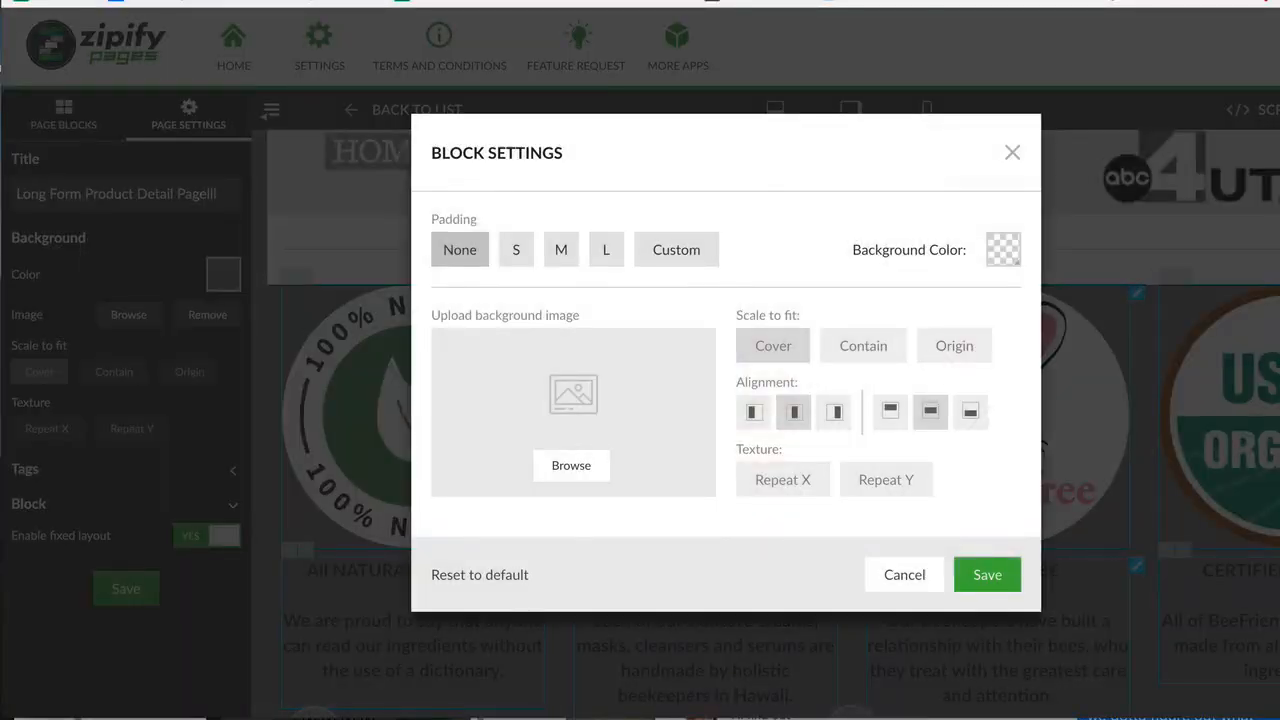
{"action": "left_click", "coordinate": [1003, 250]}
{"action": "left_click", "coordinate": [1027, 289]}
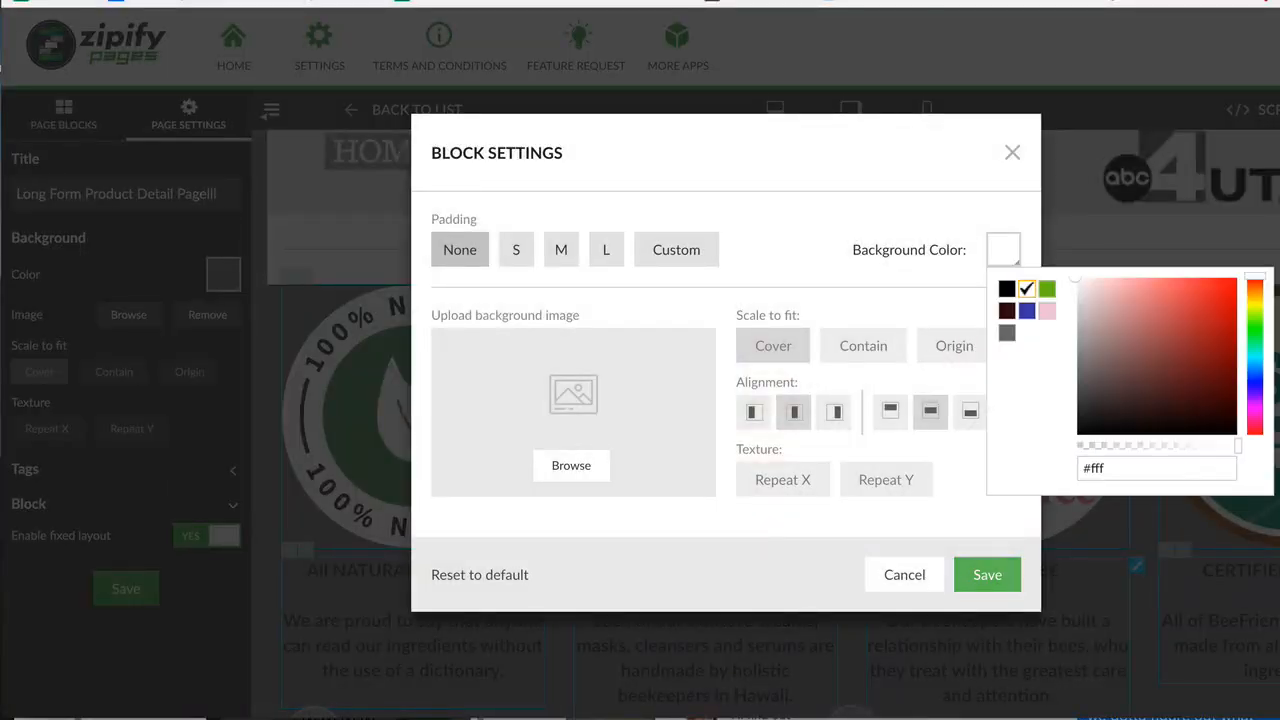
{"action": "left_click", "coordinate": [987, 574]}
{"action": "scroll", "coordinate": [852, 455], "scroll_direction": "down", "scroll_amount": 3}
{"action": "scroll", "coordinate": [852, 455], "scroll_direction": "up", "scroll_amount": 10}
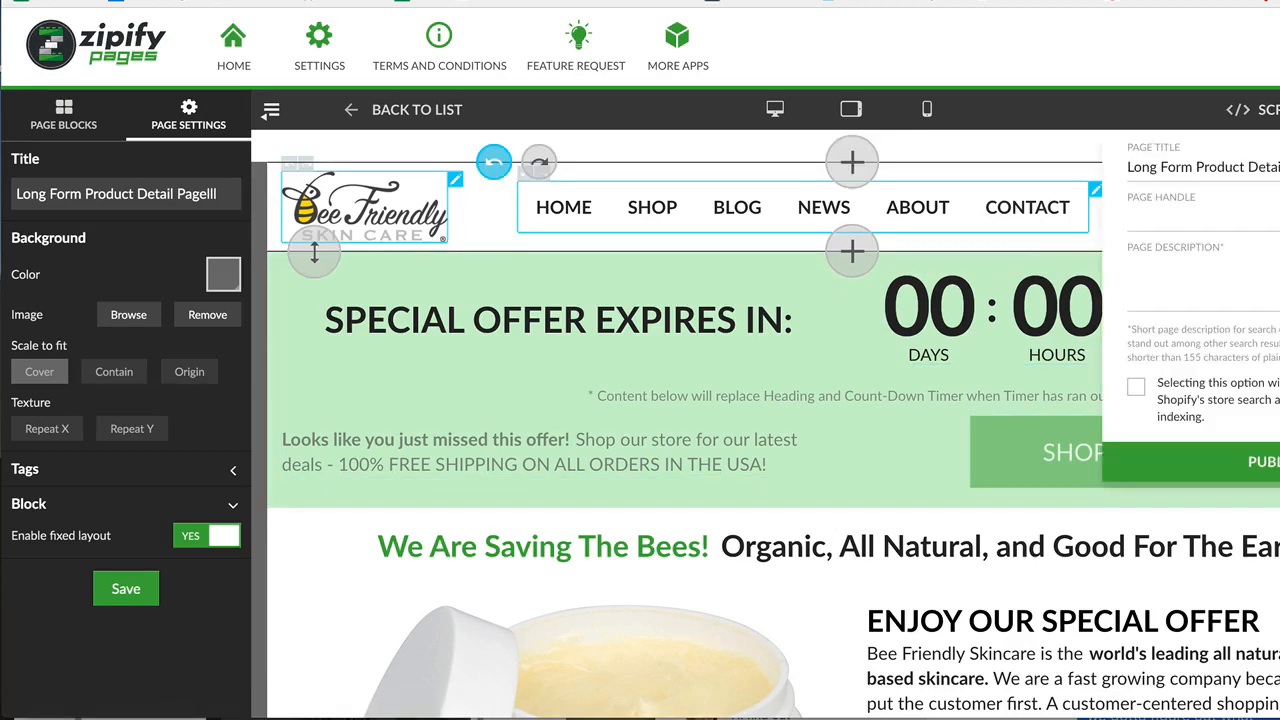
Step: Set the page background color to #eee and publish the page update
{"action": "left_click", "coordinate": [726, 360]}
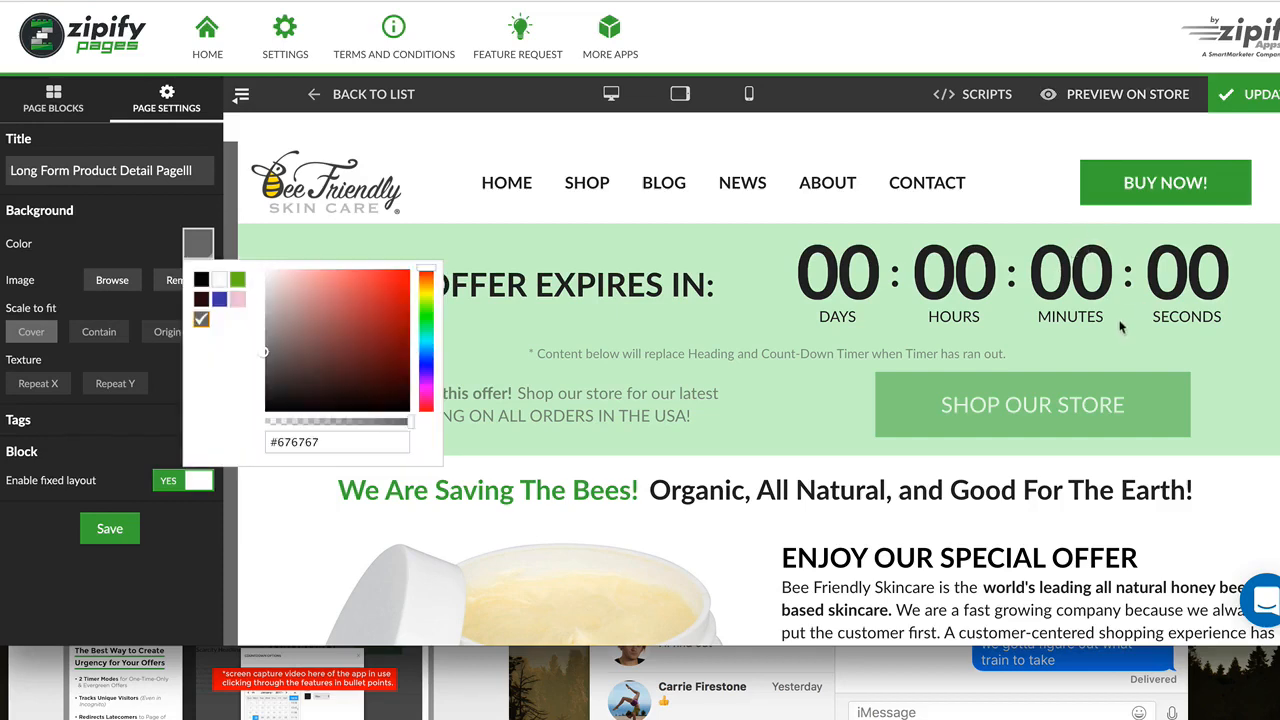
{"action": "double_click", "coordinate": [274, 442]}
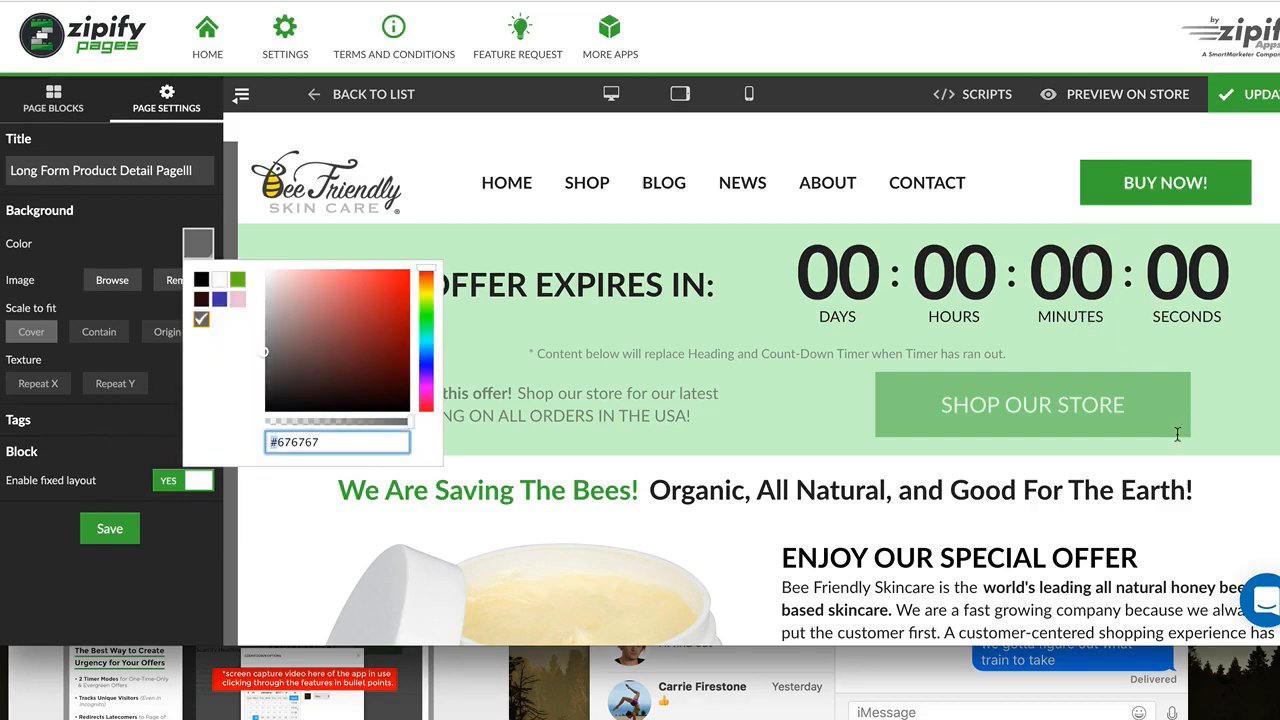
{"action": "left_click_drag", "start_coordinate": [320, 442], "coordinate": [279, 442]}
{"action": "type", "text": "eeeeee"}
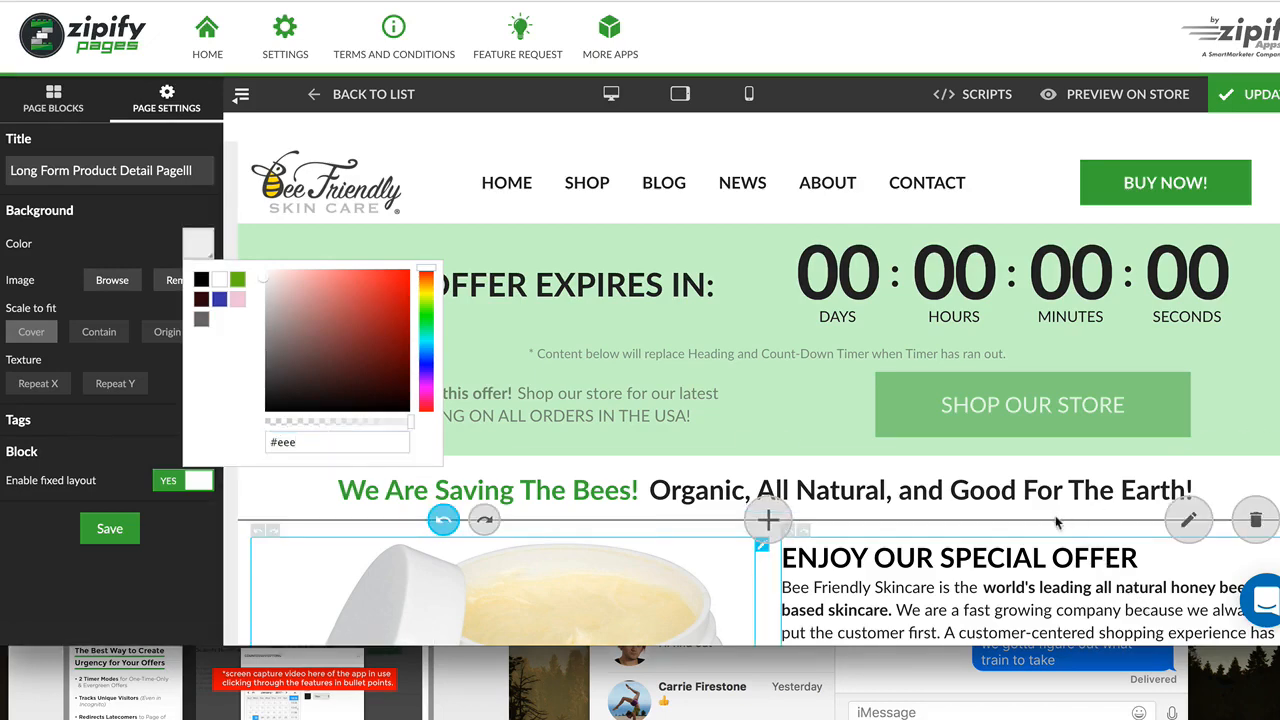
{"action": "left_click", "coordinate": [1010, 524]}
{"action": "left_click", "coordinate": [1258, 95]}
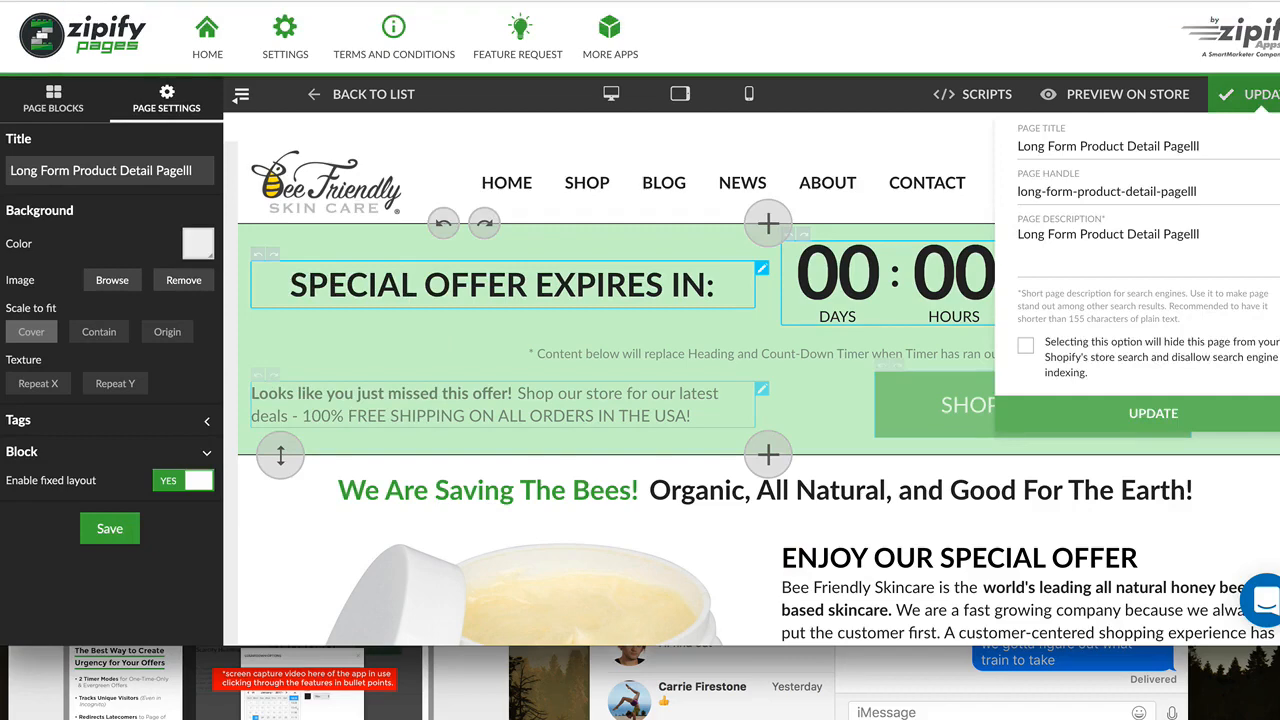
{"action": "left_click", "coordinate": [1153, 413]}
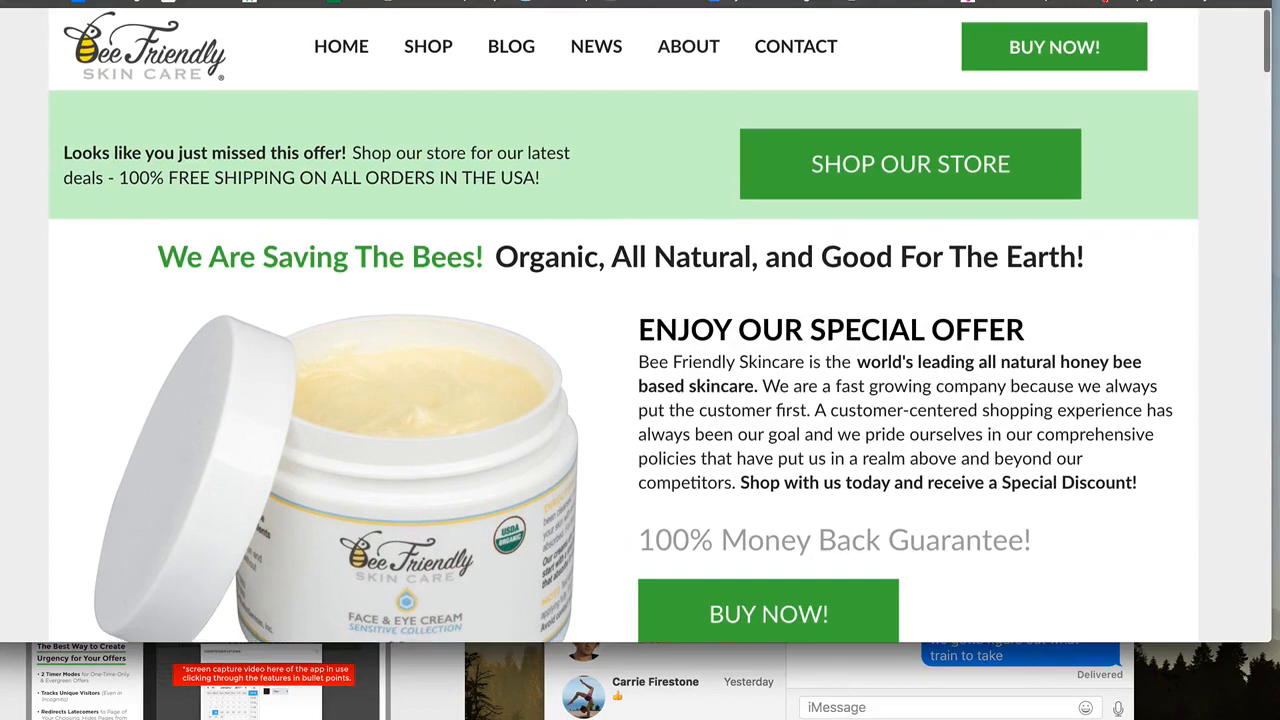
Step: Review the published page's fixed layout down to the BENEFITS section and at a narrower browser window width
{"action": "scroll", "coordinate": [908, 153], "scroll_direction": "down", "scroll_amount": 5}
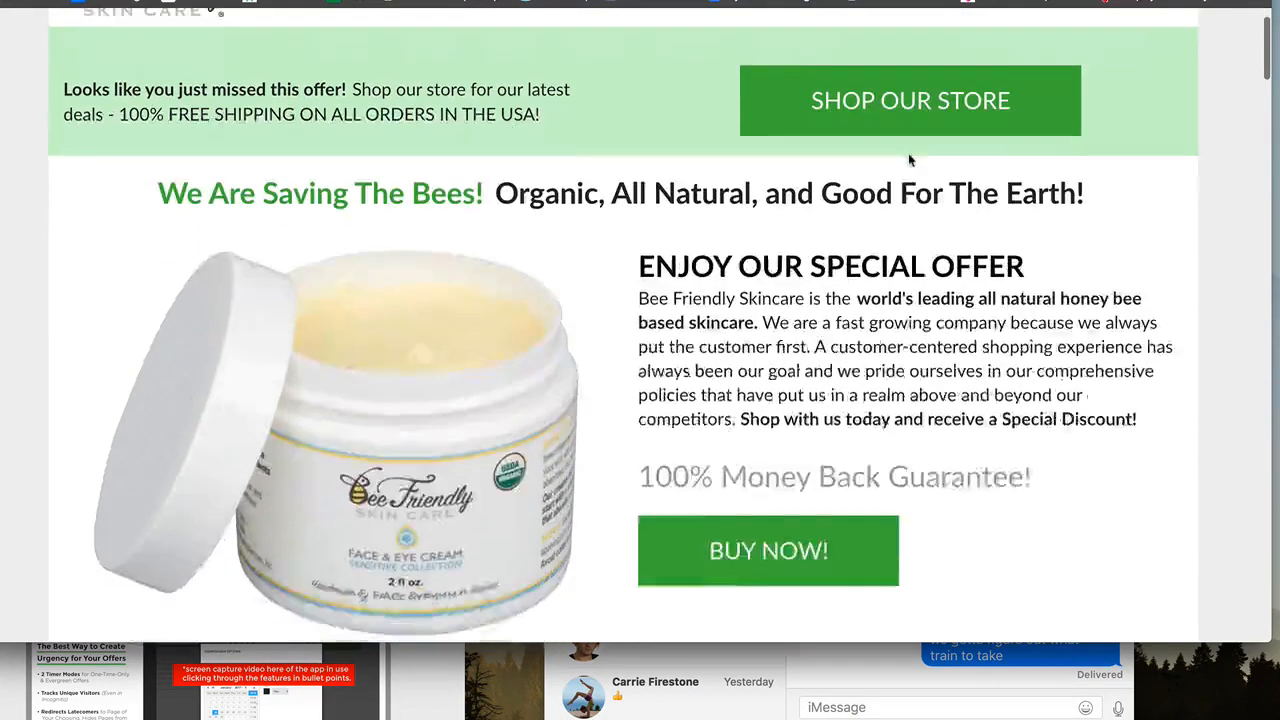
{"action": "scroll", "coordinate": [623, 326], "scroll_direction": "down", "scroll_amount": 5}
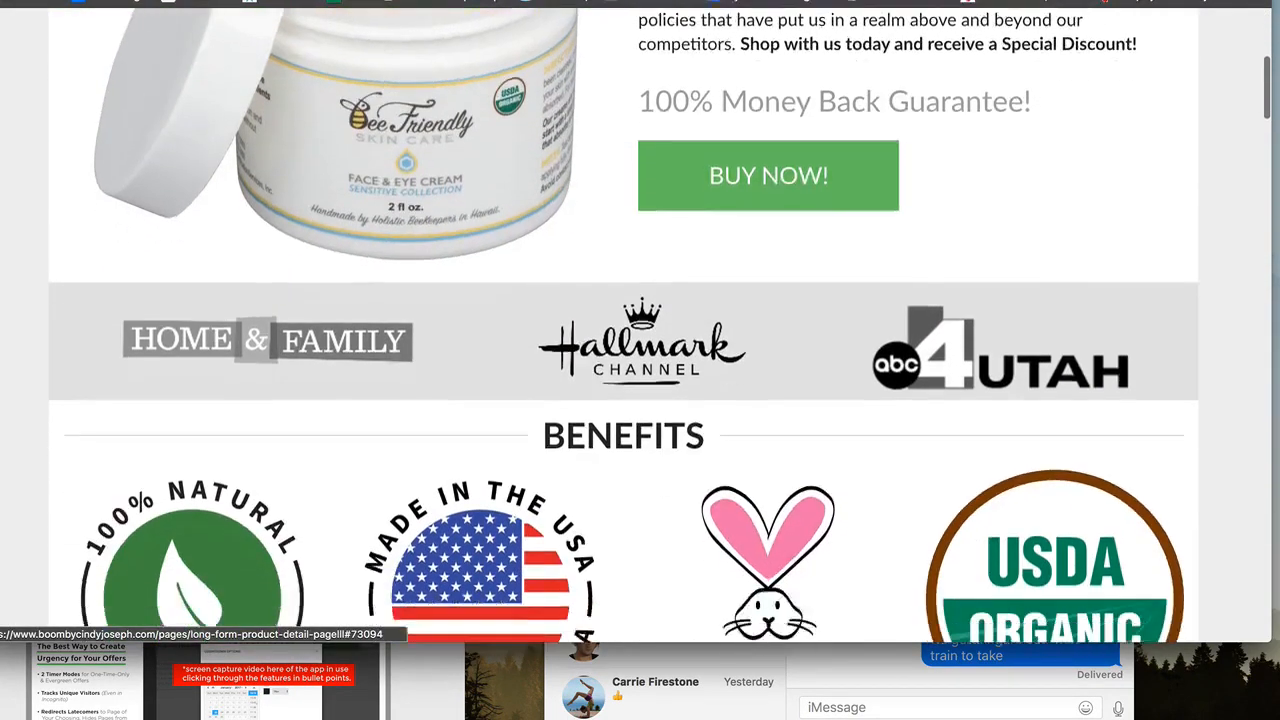
{"action": "scroll", "coordinate": [623, 326], "scroll_direction": "up", "scroll_amount": 2}
{"action": "scroll", "coordinate": [623, 326], "scroll_direction": "up", "scroll_amount": 8}
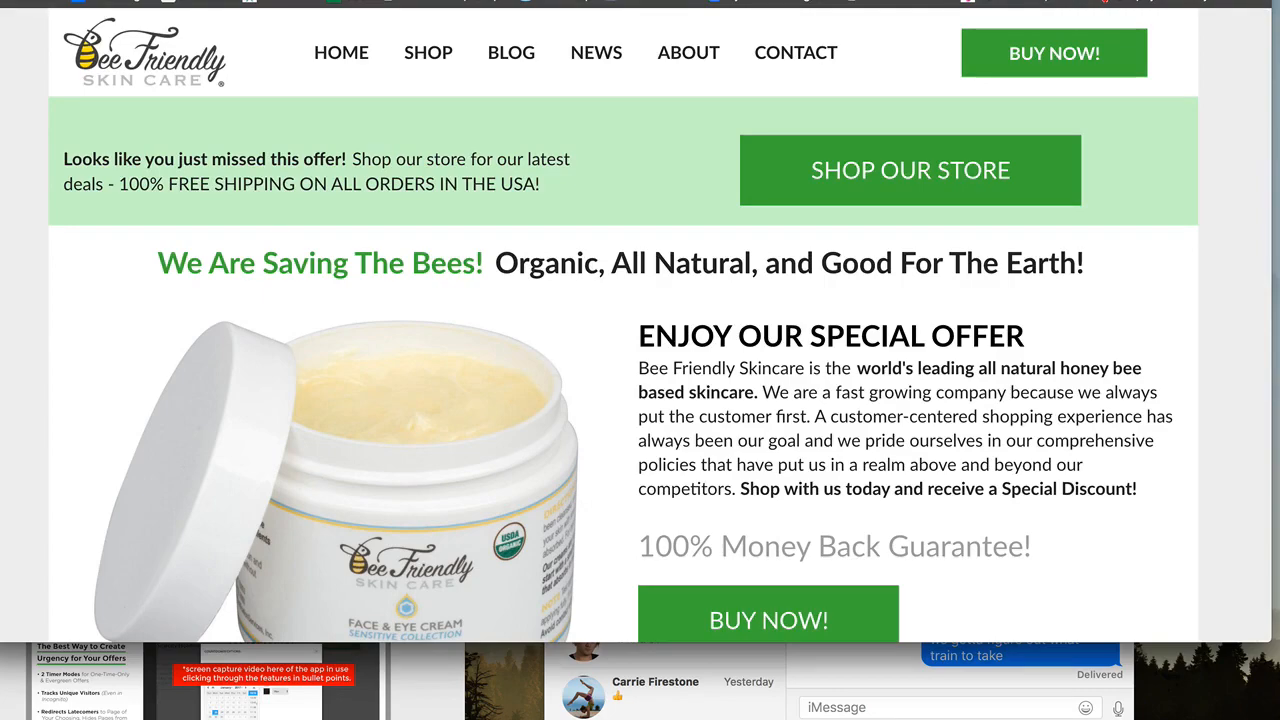
{"action": "left_click_drag", "start_coordinate": [1272, 330], "coordinate": [835, 330]}
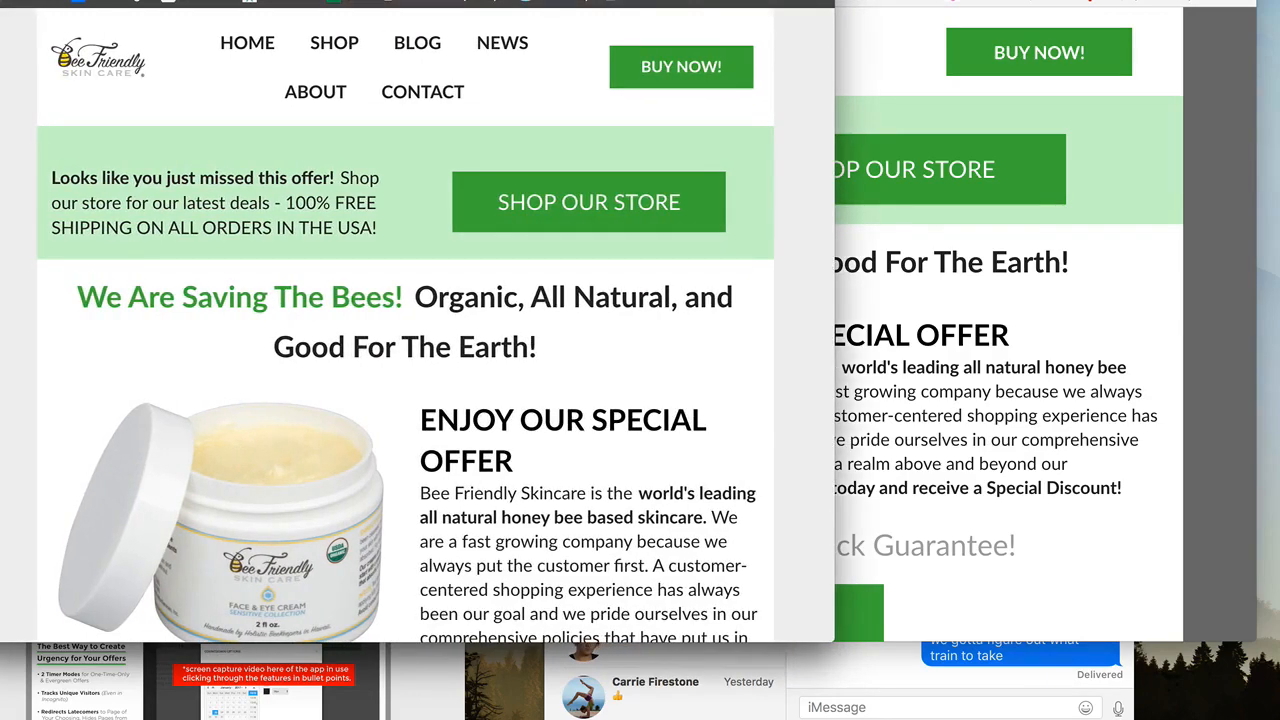
{"action": "double_click", "coordinate": [465, 420]}
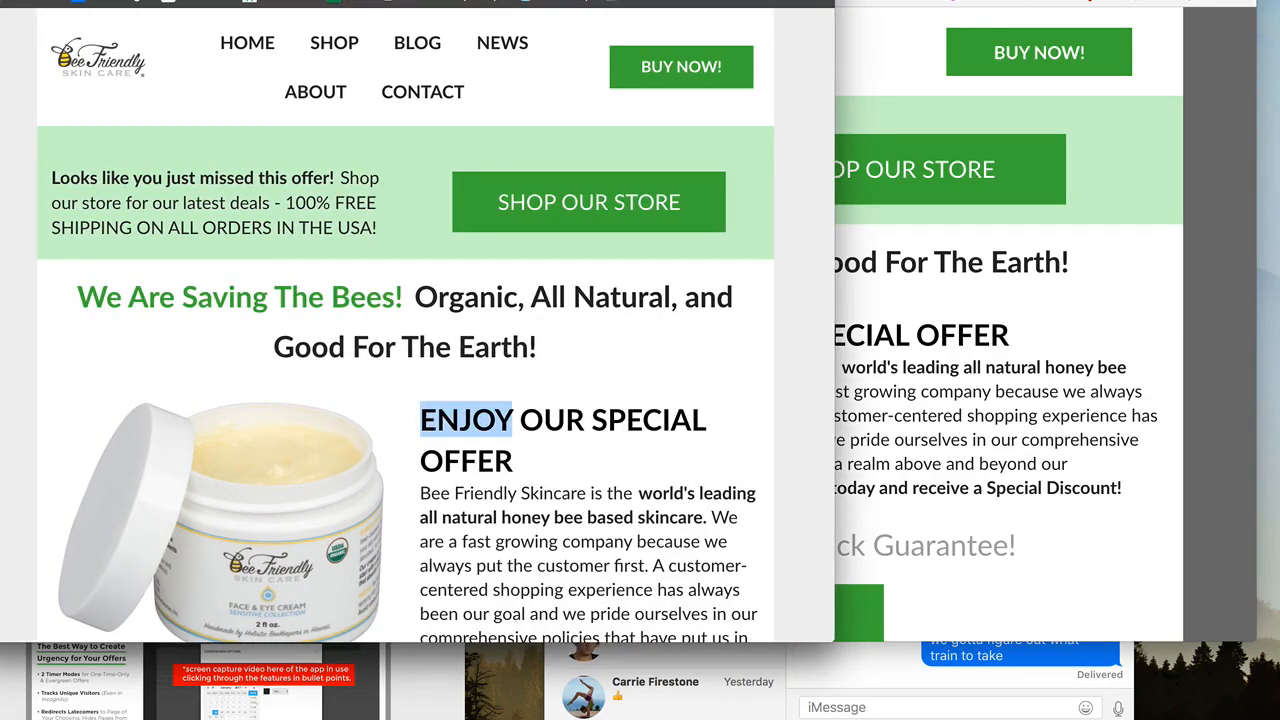
{"action": "left_click_drag", "start_coordinate": [835, 330], "coordinate": [1246, 330]}
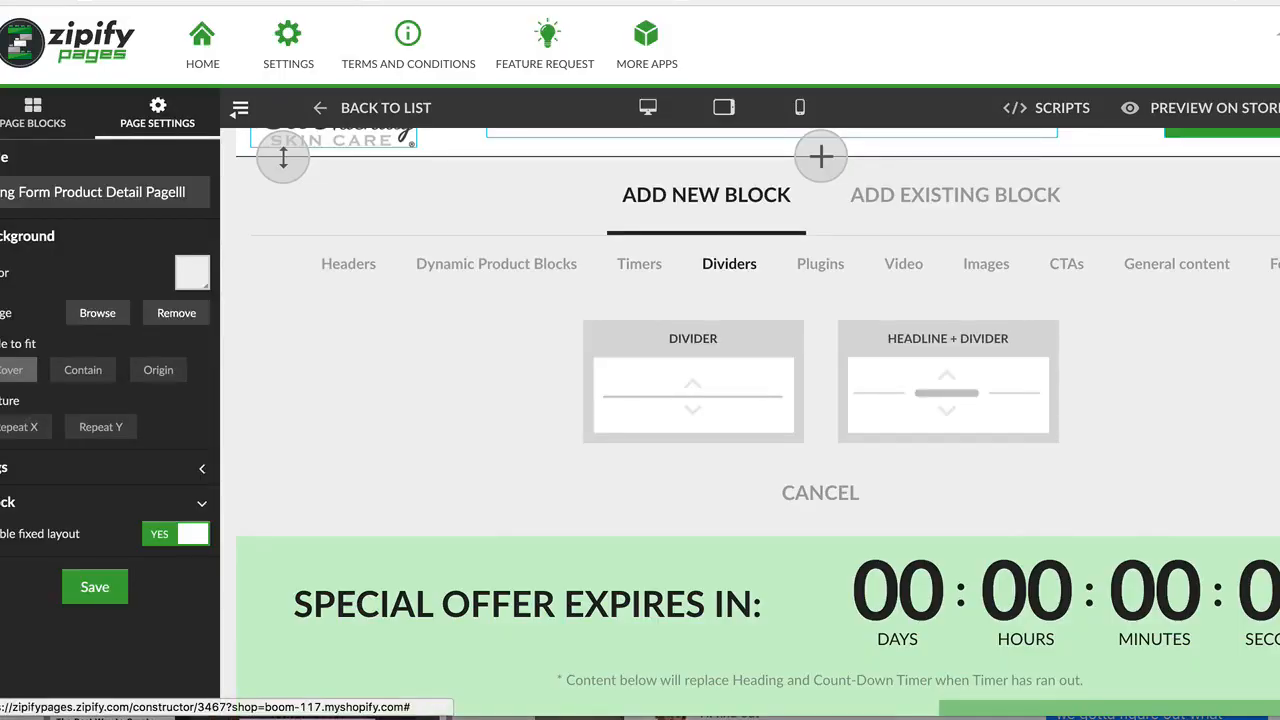
Step: Insert a Divider block between the page header and the special offer countdown block
{"action": "left_click", "coordinate": [693, 385]}
{"action": "scroll", "coordinate": [693, 306], "scroll_direction": "up", "scroll_amount": 1}
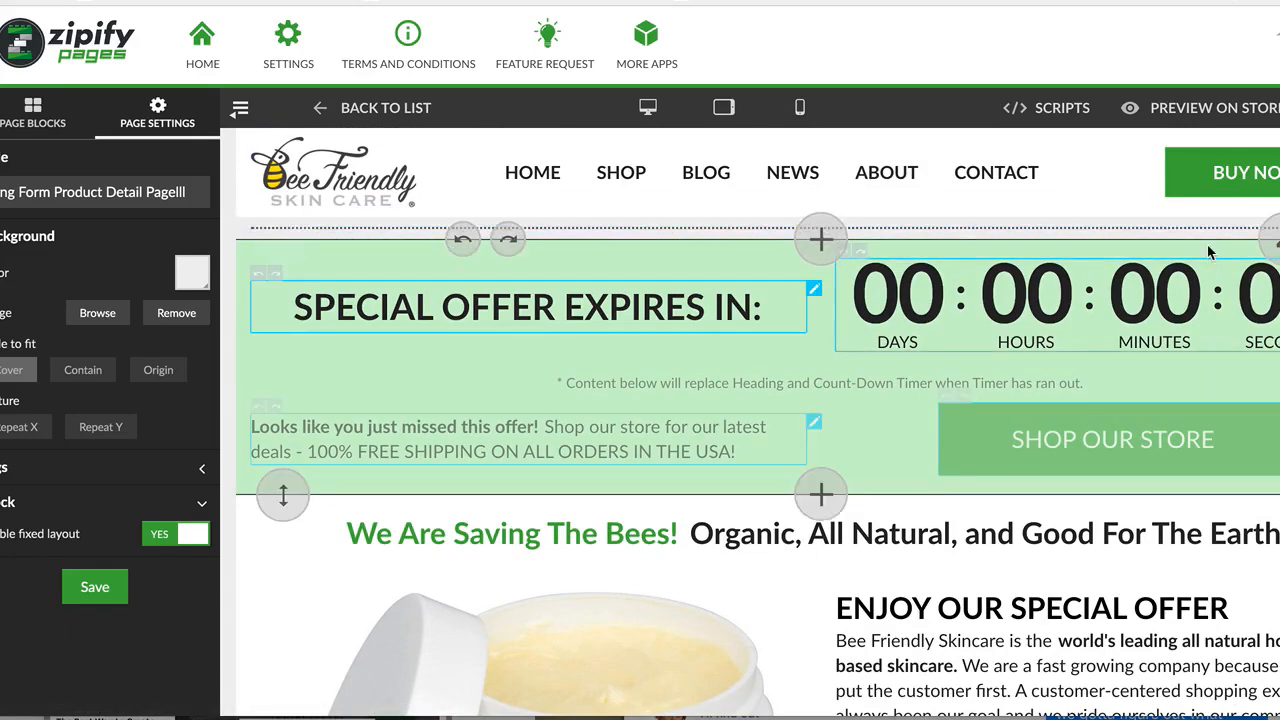
Step: Disable the fixed layout, set the page background color to white and save the page settings
{"action": "left_click", "coordinate": [192, 272]}
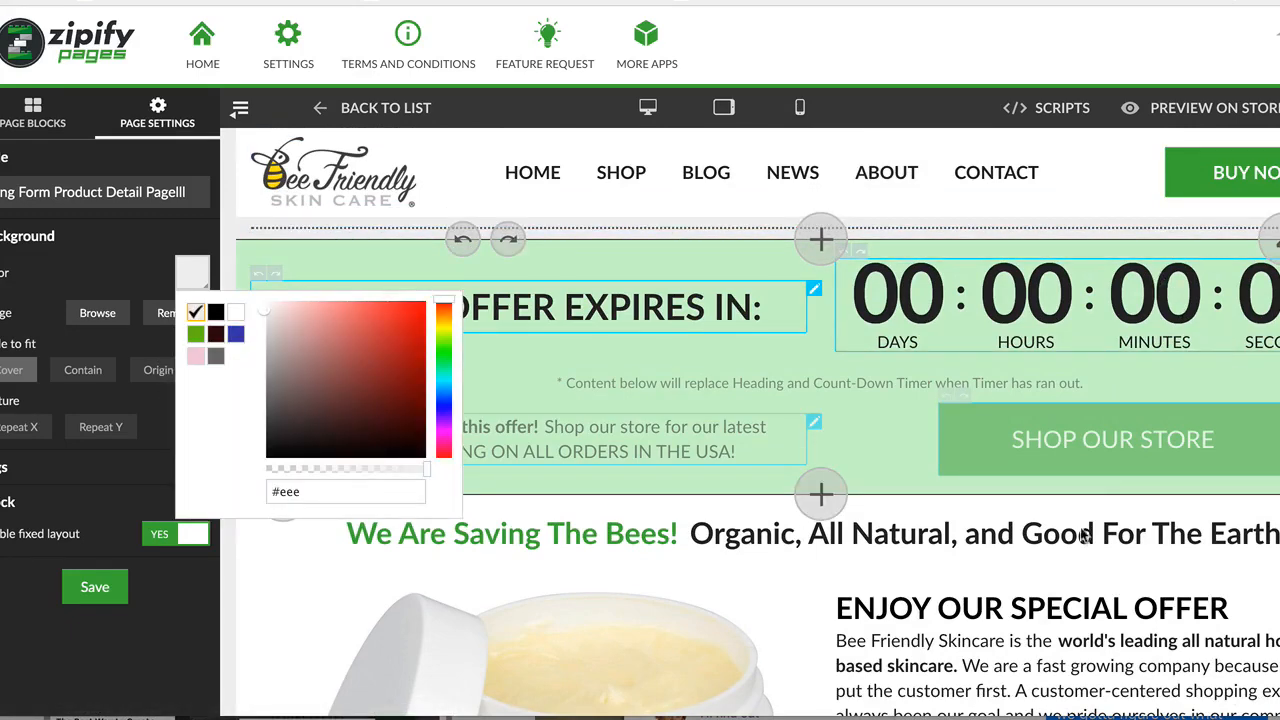
{"action": "left_click", "coordinate": [1116, 540]}
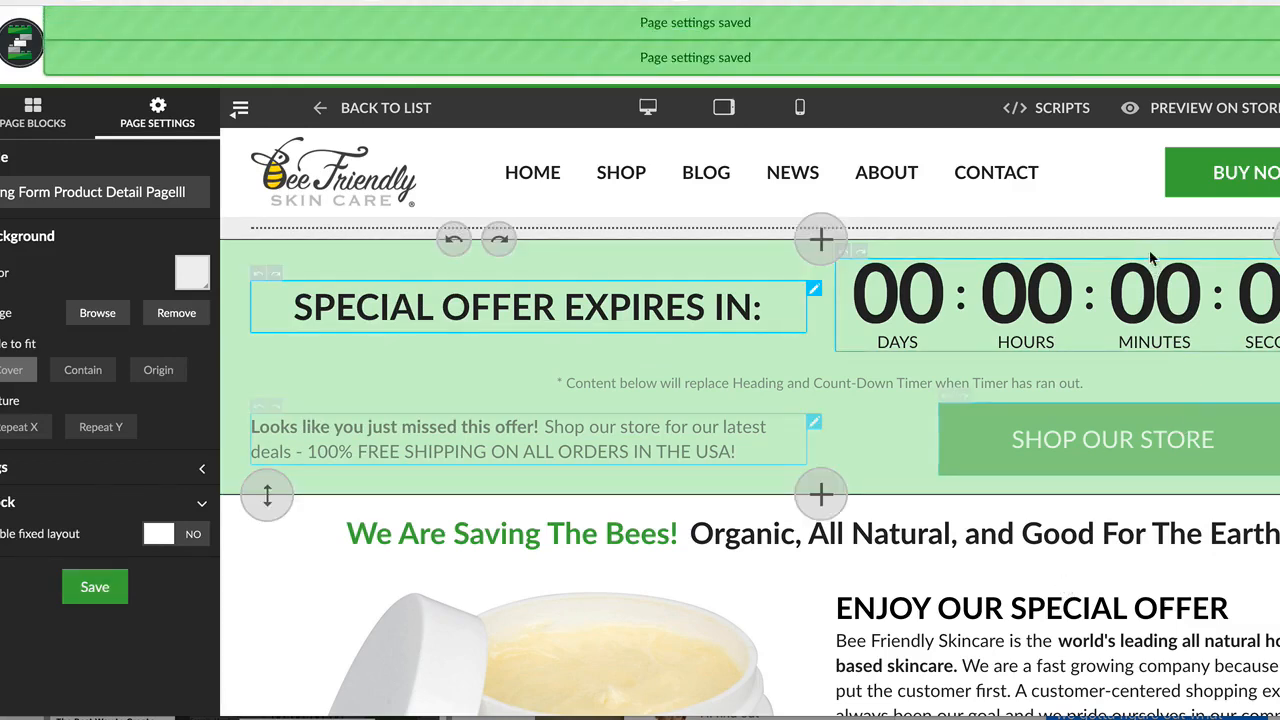
{"action": "left_click", "coordinate": [192, 273]}
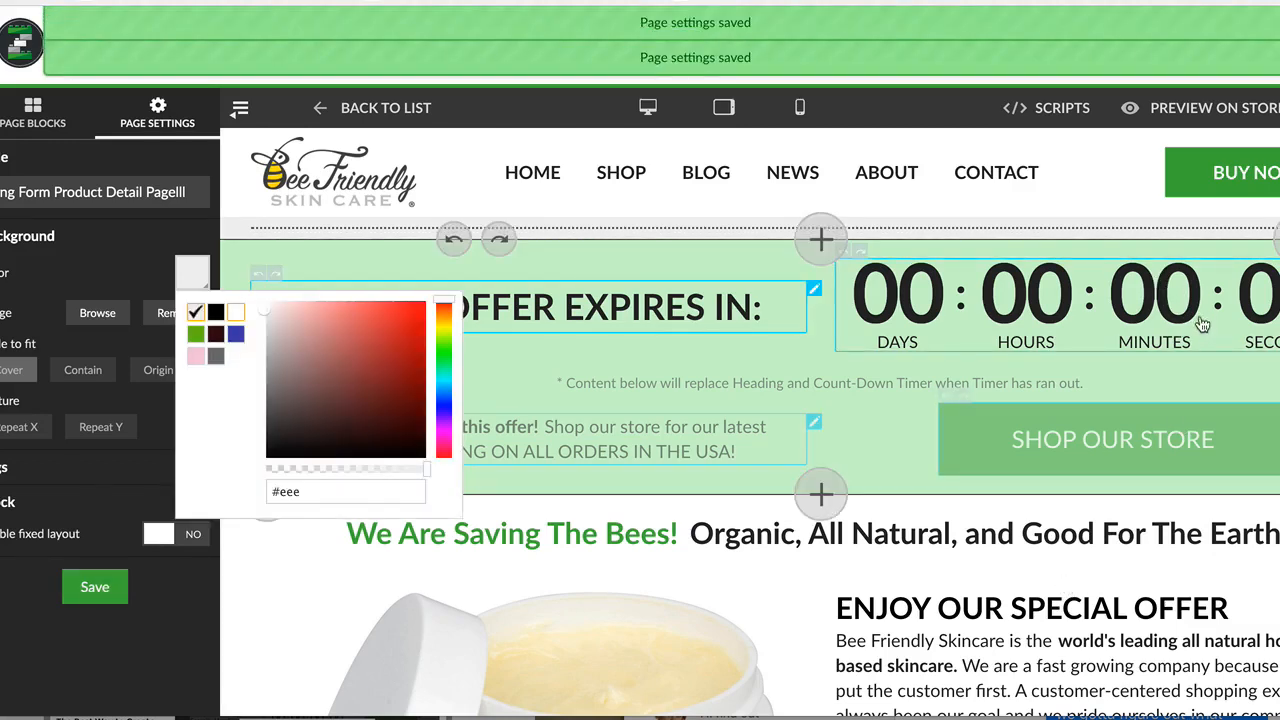
{"action": "left_click", "coordinate": [1120, 596]}
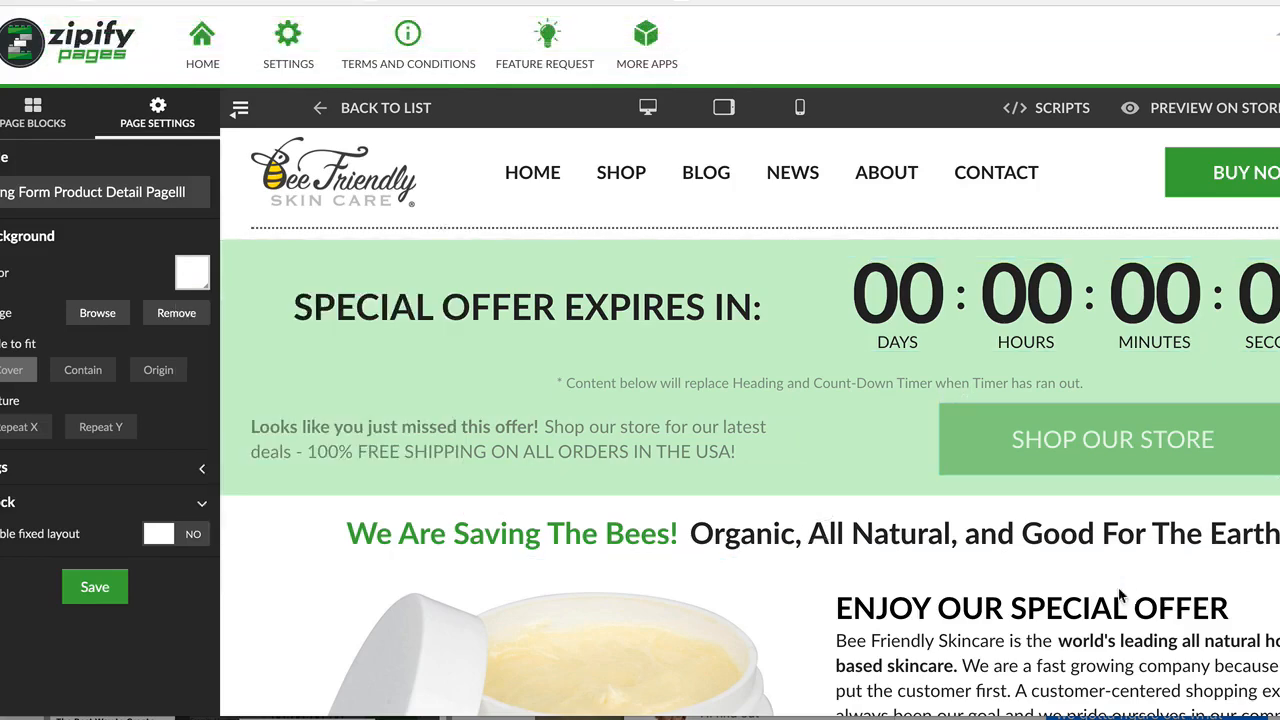
{"action": "left_click", "coordinate": [95, 587]}
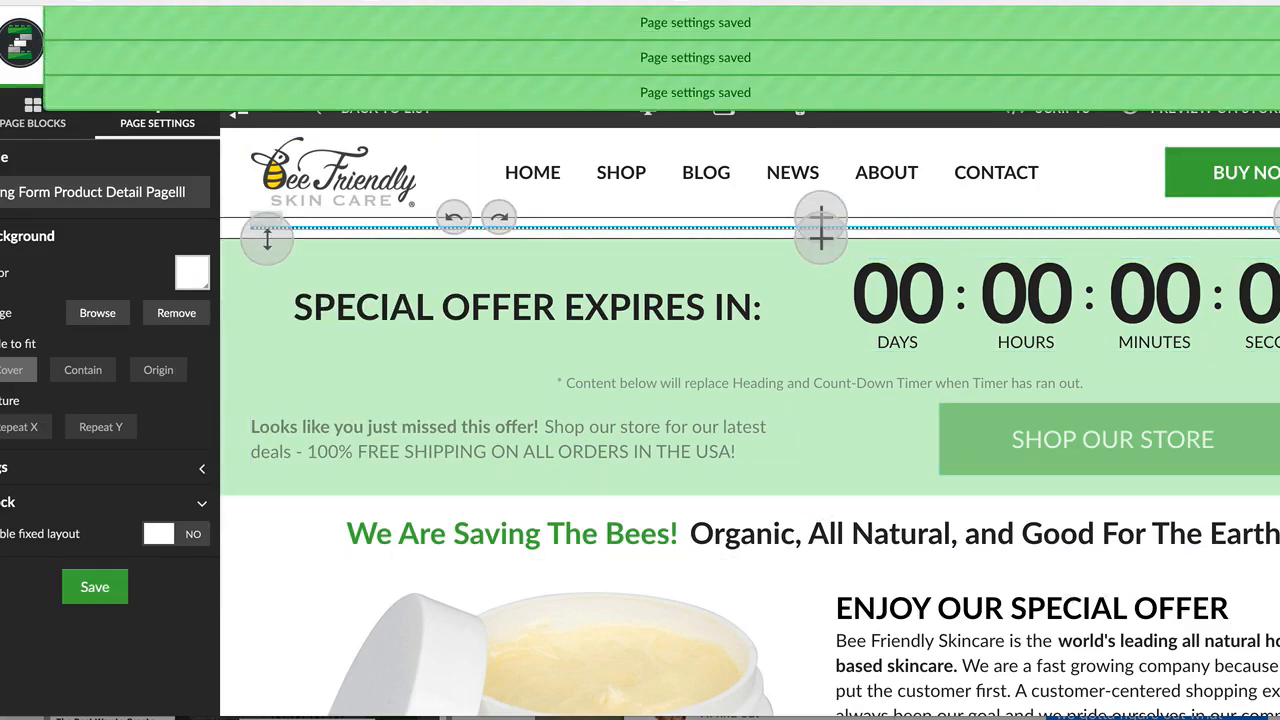
Step: Set the divider block's padding to L and its background color to green #63b812, and save the block settings
{"action": "left_click", "coordinate": [1277, 217]}
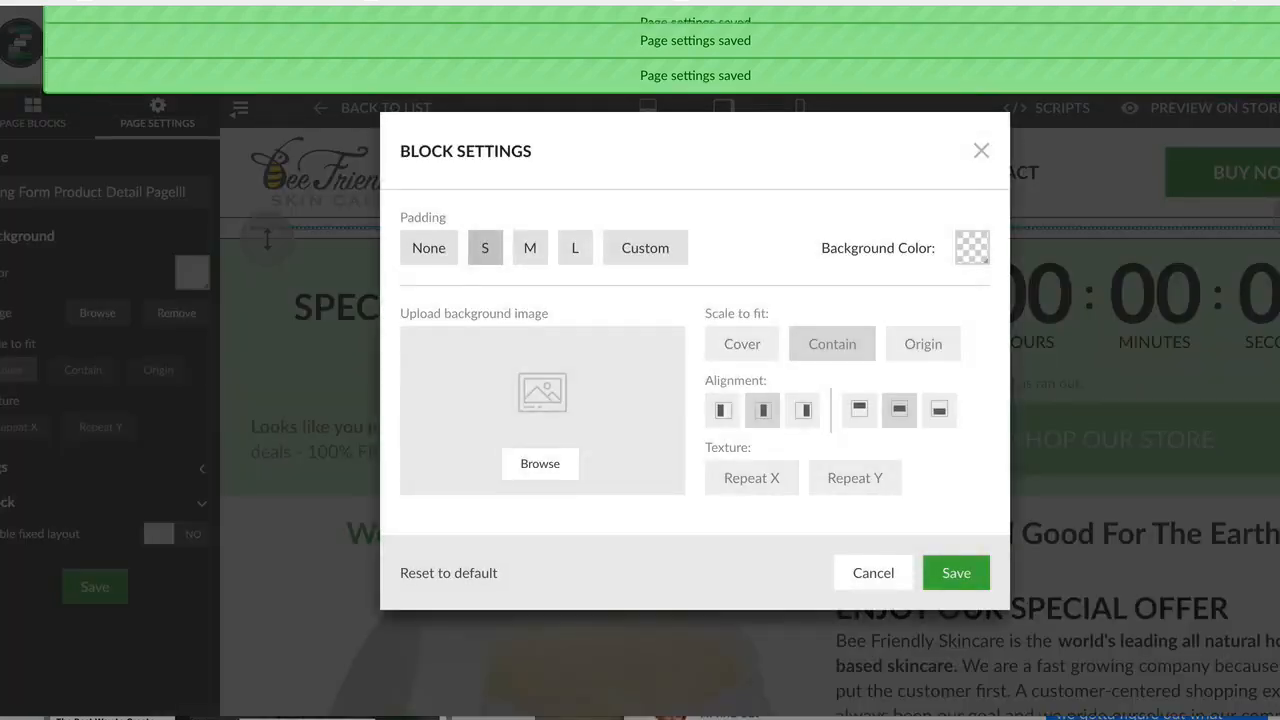
{"action": "left_click", "coordinate": [530, 248]}
{"action": "left_click", "coordinate": [575, 248]}
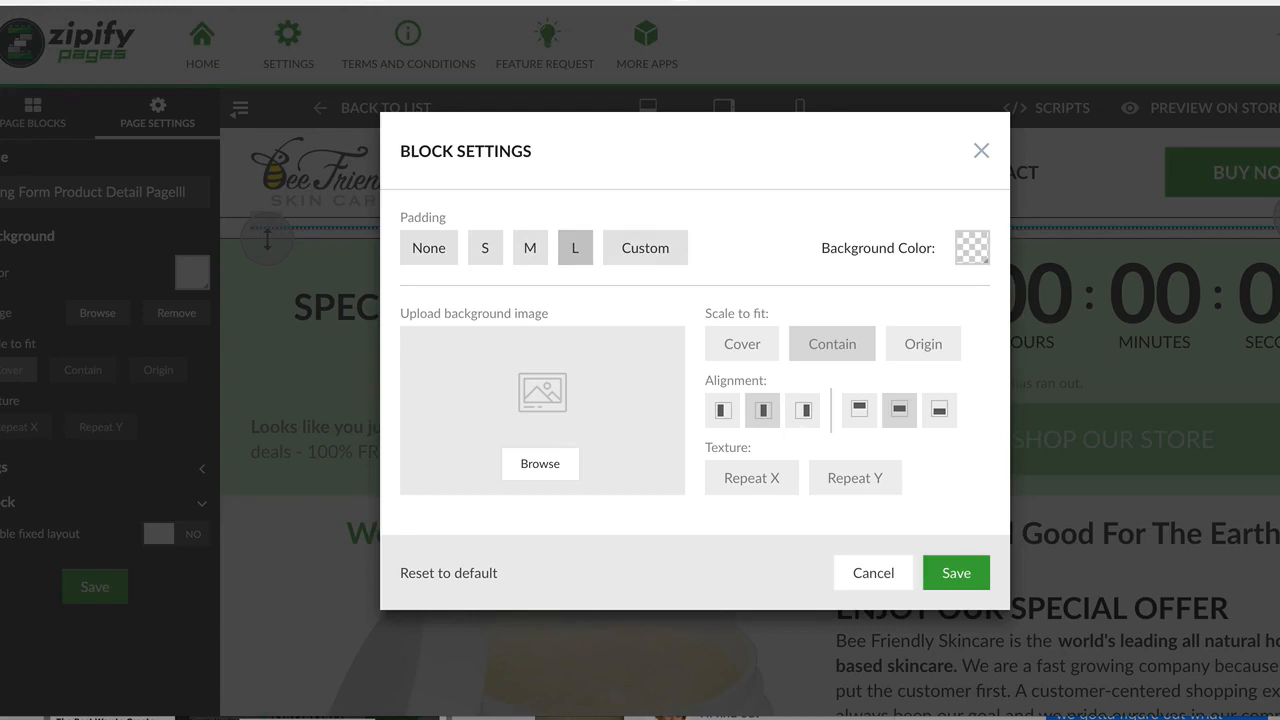
{"action": "left_click", "coordinate": [972, 248]}
{"action": "left_click", "coordinate": [976, 309]}
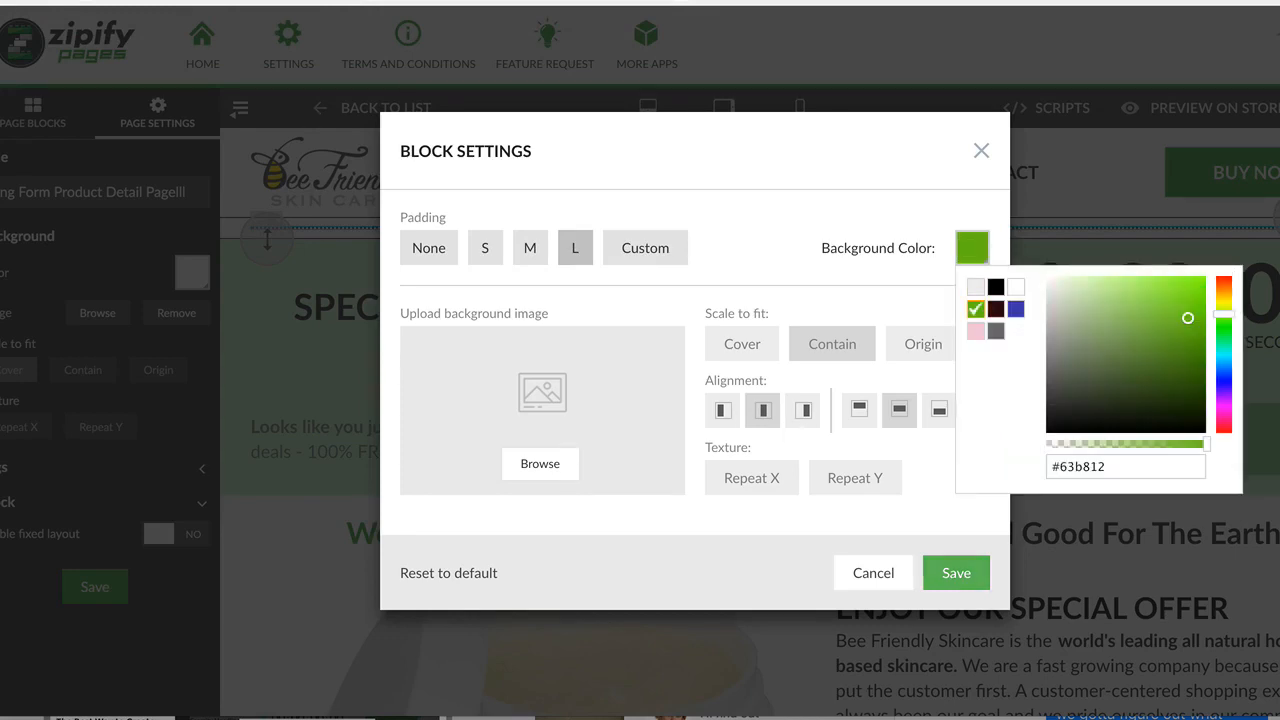
{"action": "left_click", "coordinate": [956, 573]}
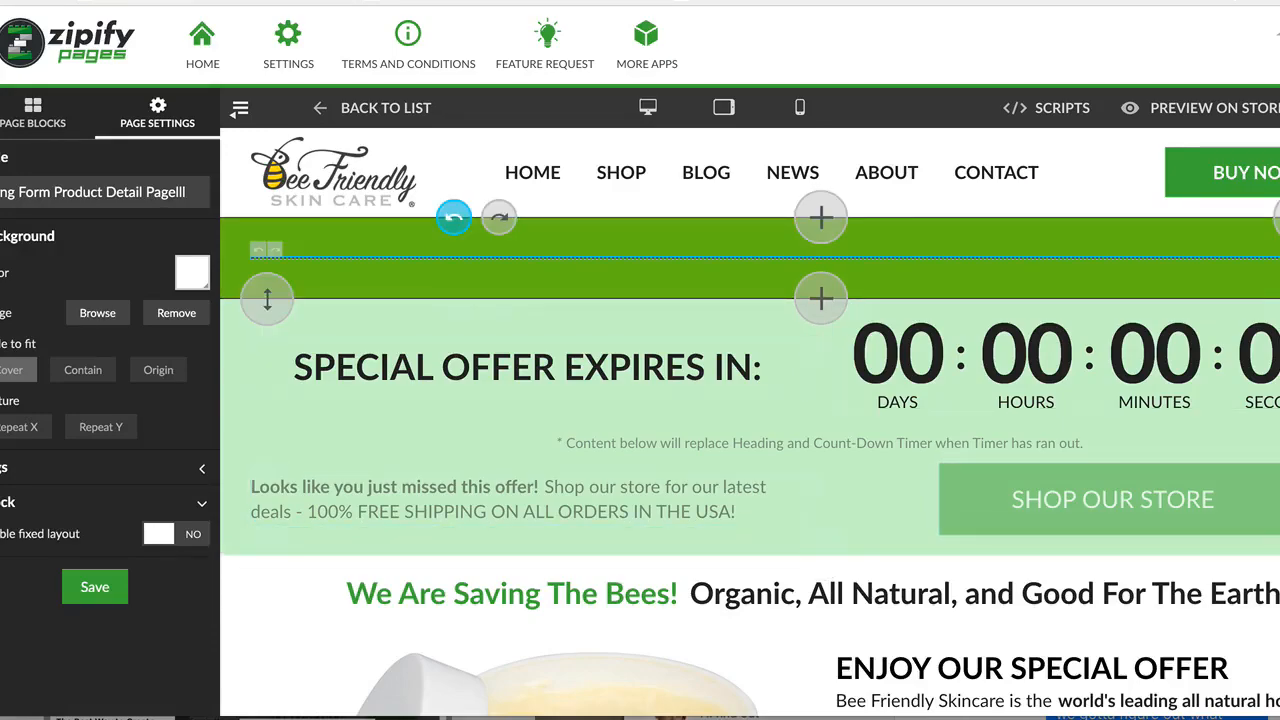
Step: Try the Solid and Solid And Shadow styles for the divider line, ending with the Dashed style
{"action": "left_click", "coordinate": [820, 258]}
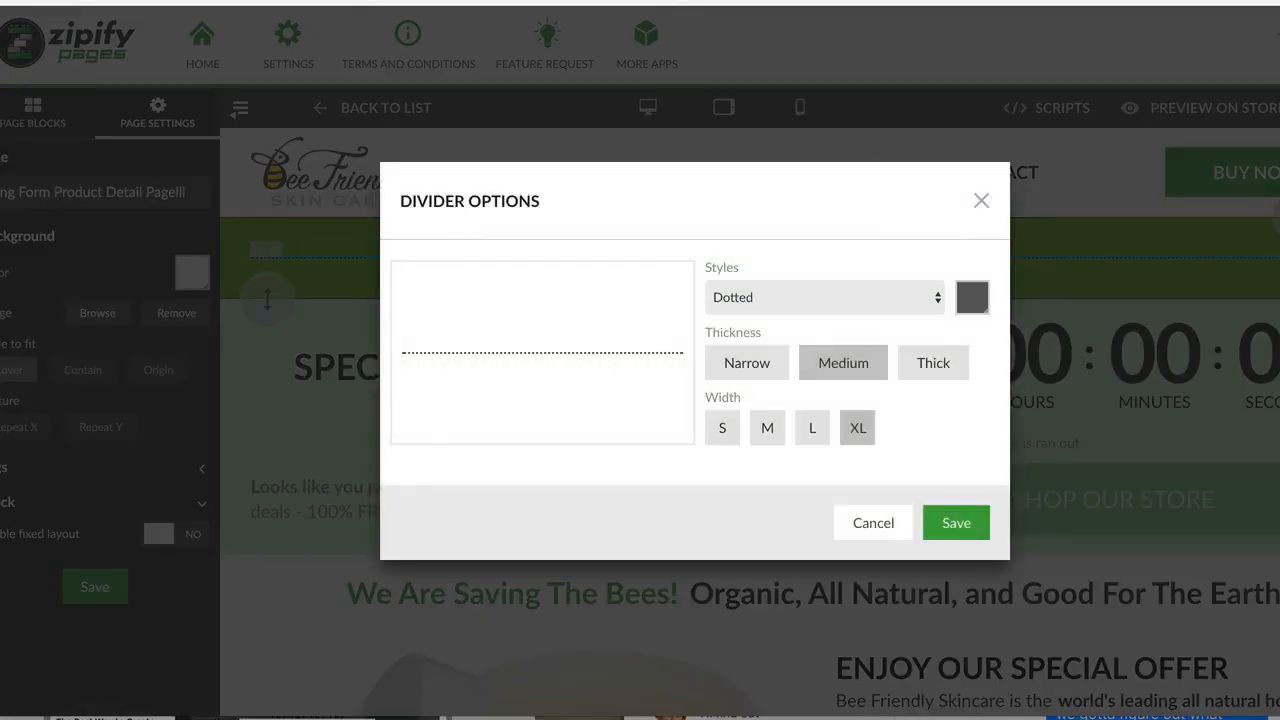
{"action": "left_click", "coordinate": [824, 298]}
{"action": "left_click", "coordinate": [731, 314]}
{"action": "left_click", "coordinate": [820, 297]}
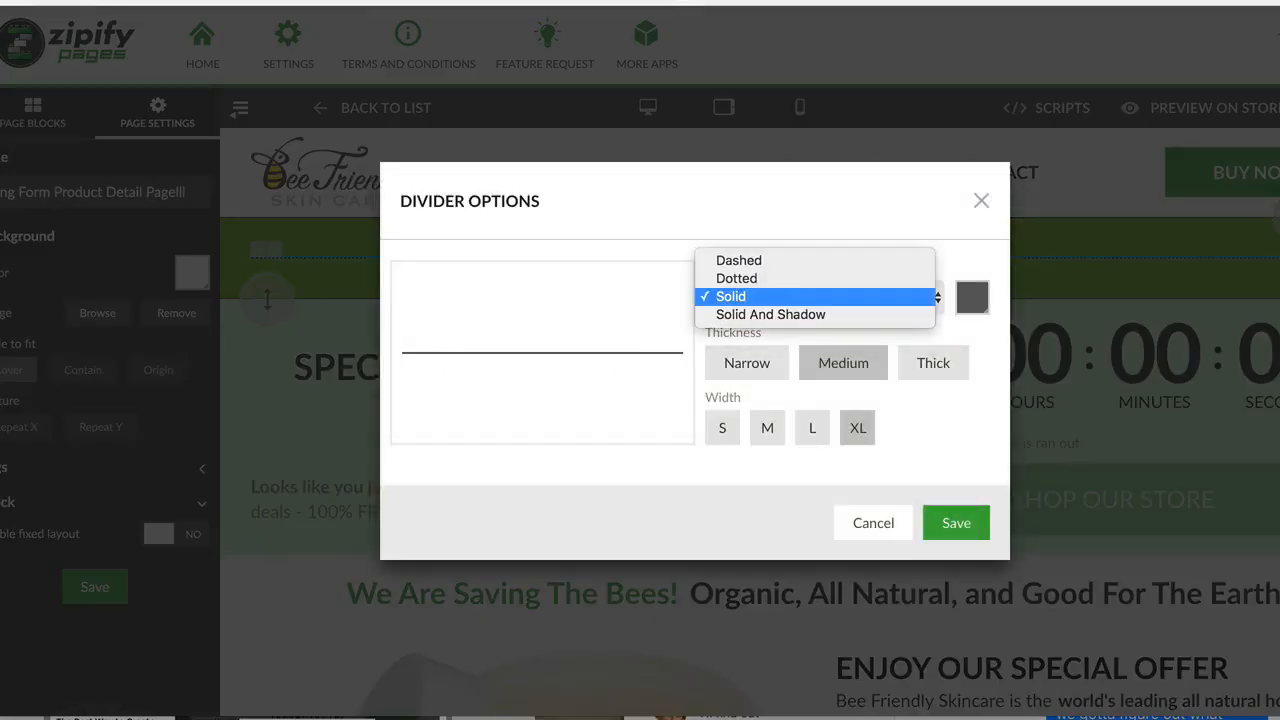
{"action": "left_click", "coordinate": [766, 312]}
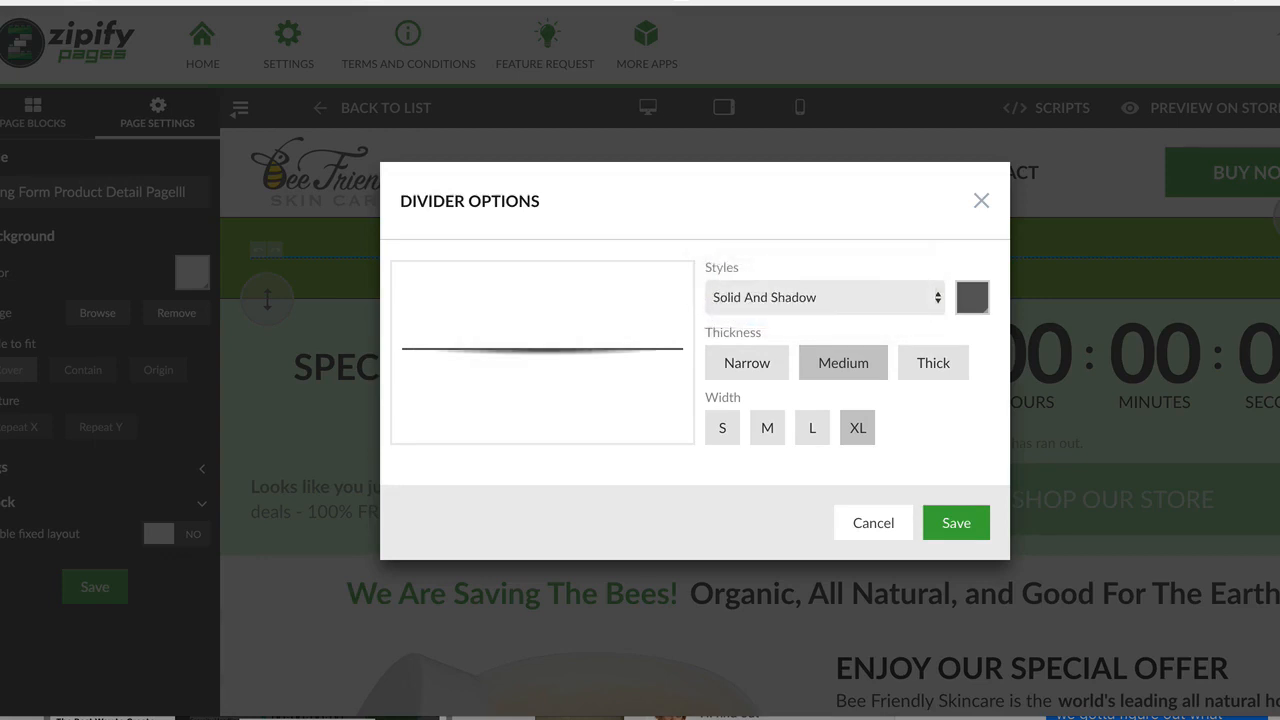
{"action": "left_click", "coordinate": [820, 297]}
{"action": "left_click", "coordinate": [745, 243]}
Step: Try the divider's thickness and width options, settle on Medium thickness and M width, and save the divider
{"action": "left_click", "coordinate": [747, 363]}
{"action": "left_click", "coordinate": [933, 363]}
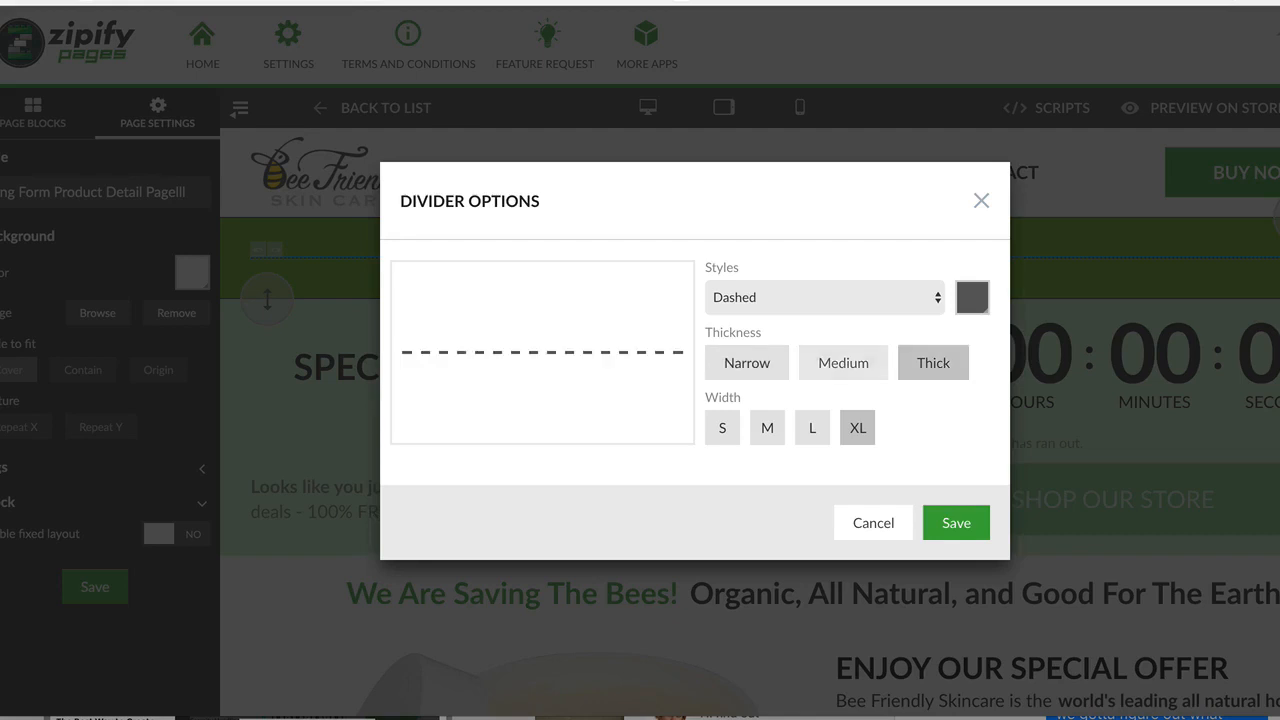
{"action": "left_click", "coordinate": [843, 363]}
{"action": "left_click", "coordinate": [812, 428]}
{"action": "left_click", "coordinate": [767, 428]}
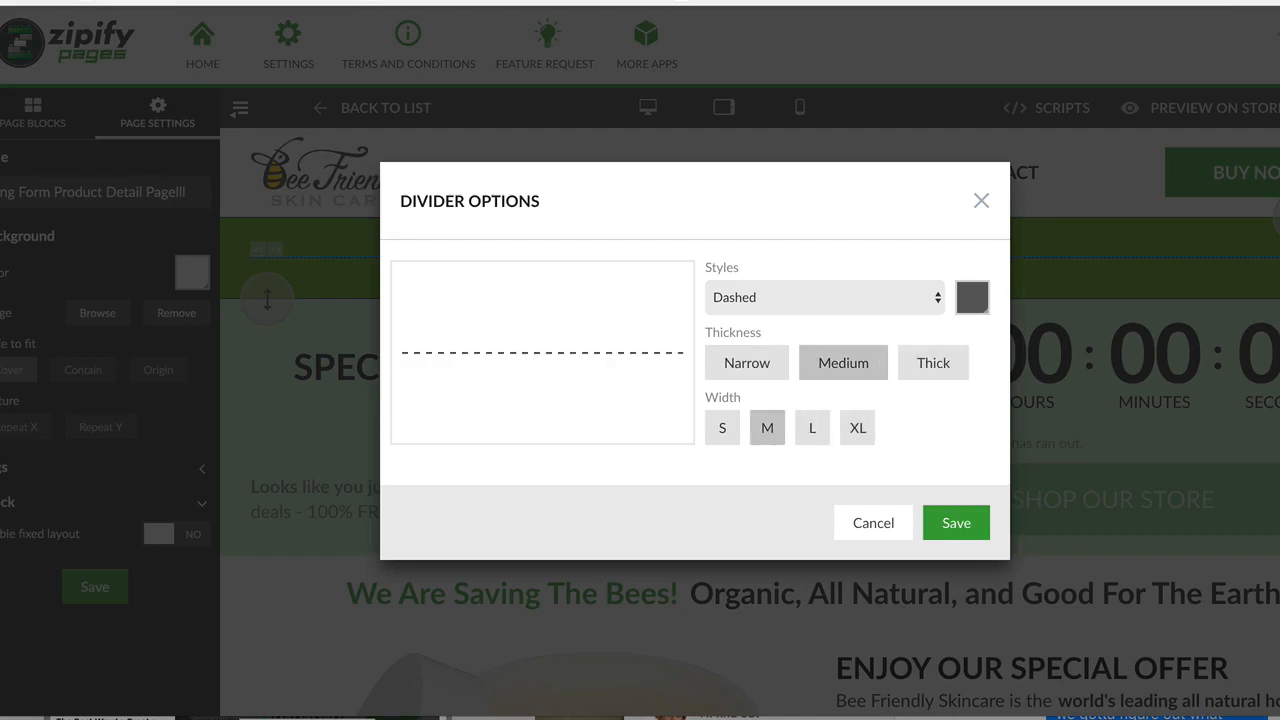
{"action": "left_click", "coordinate": [956, 523]}
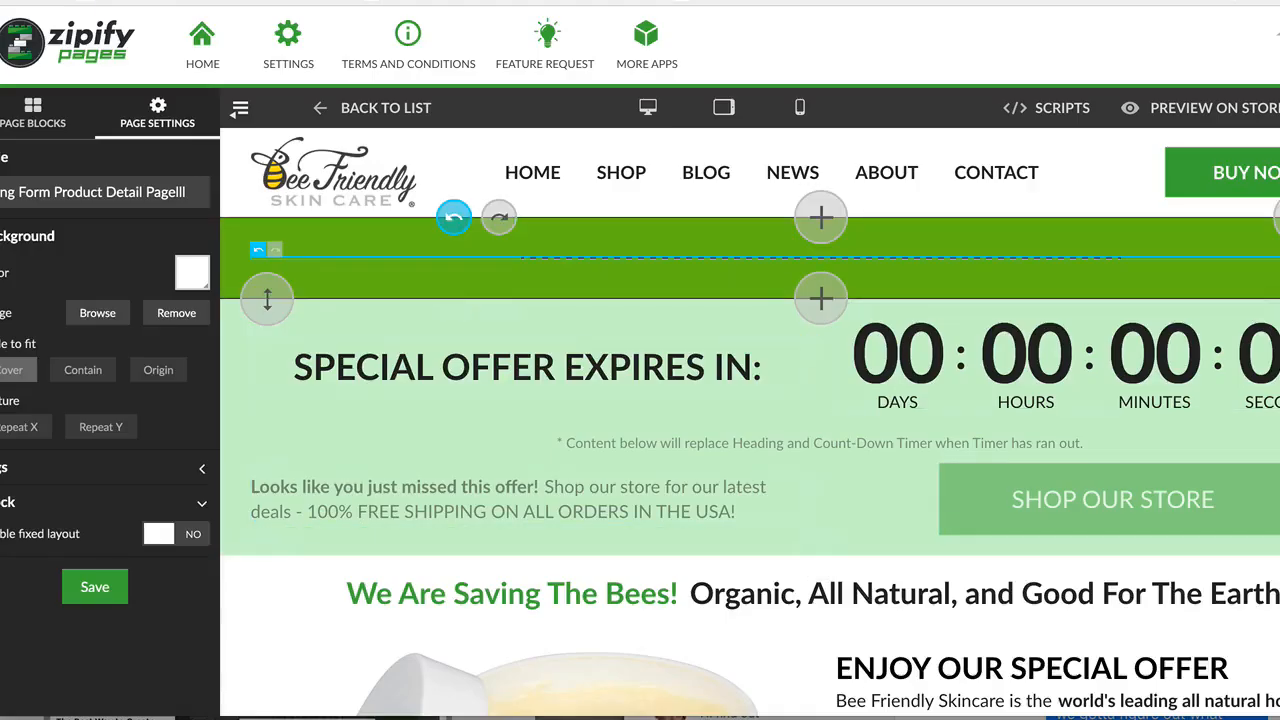
Step: Set the divider block's background color to white #fff and its padding to S, and save the block settings
{"action": "left_click", "coordinate": [1278, 217]}
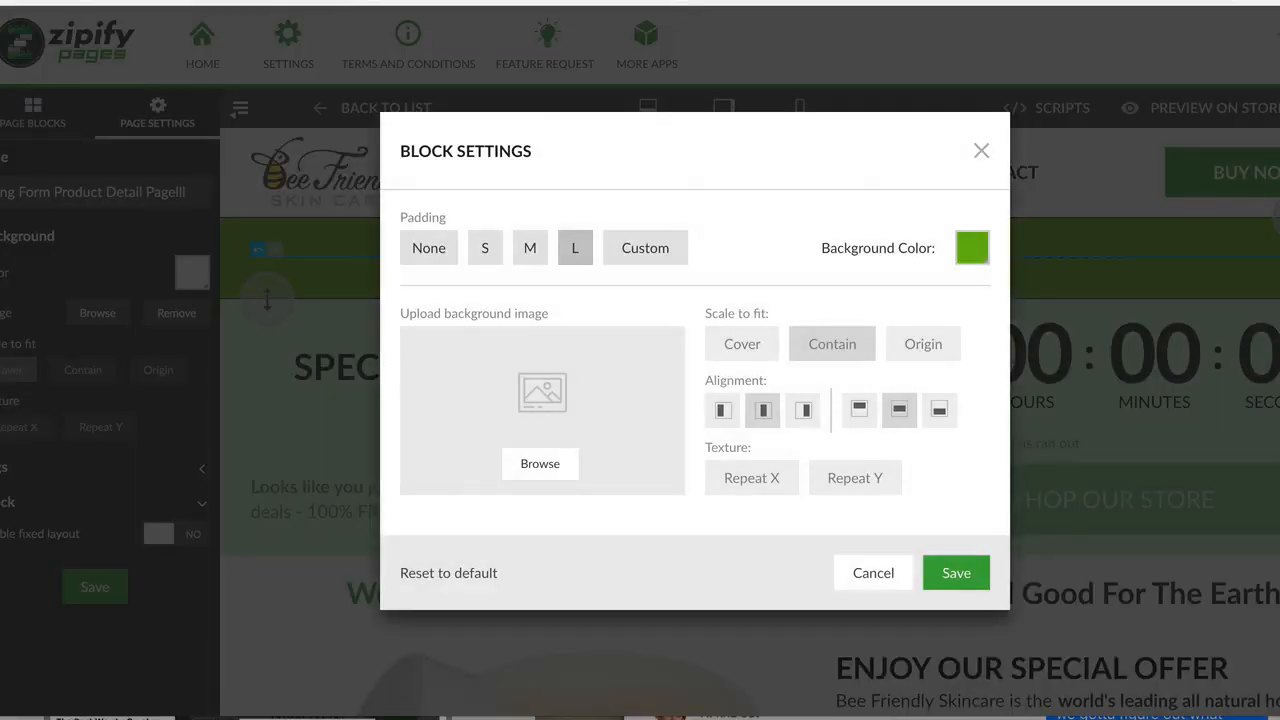
{"action": "left_click", "coordinate": [972, 248]}
{"action": "left_click", "coordinate": [1016, 287]}
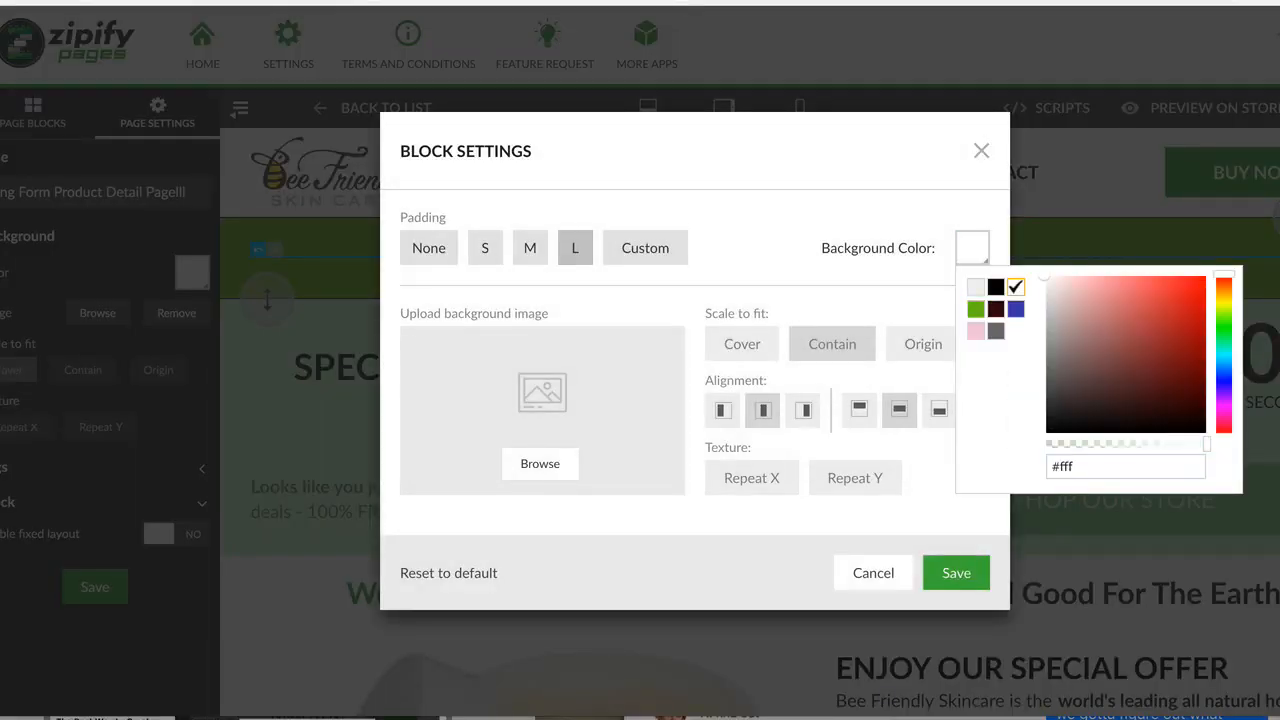
{"action": "left_click", "coordinate": [956, 572]}
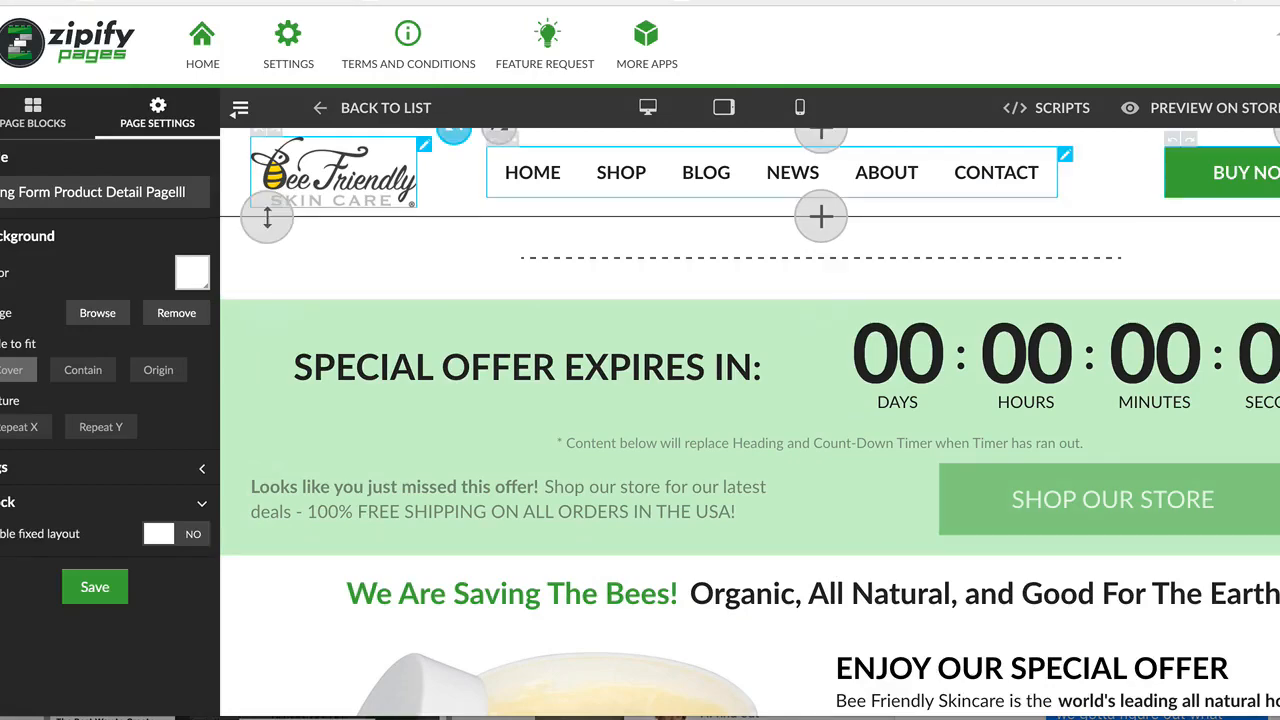
{"action": "left_click", "coordinate": [258, 249]}
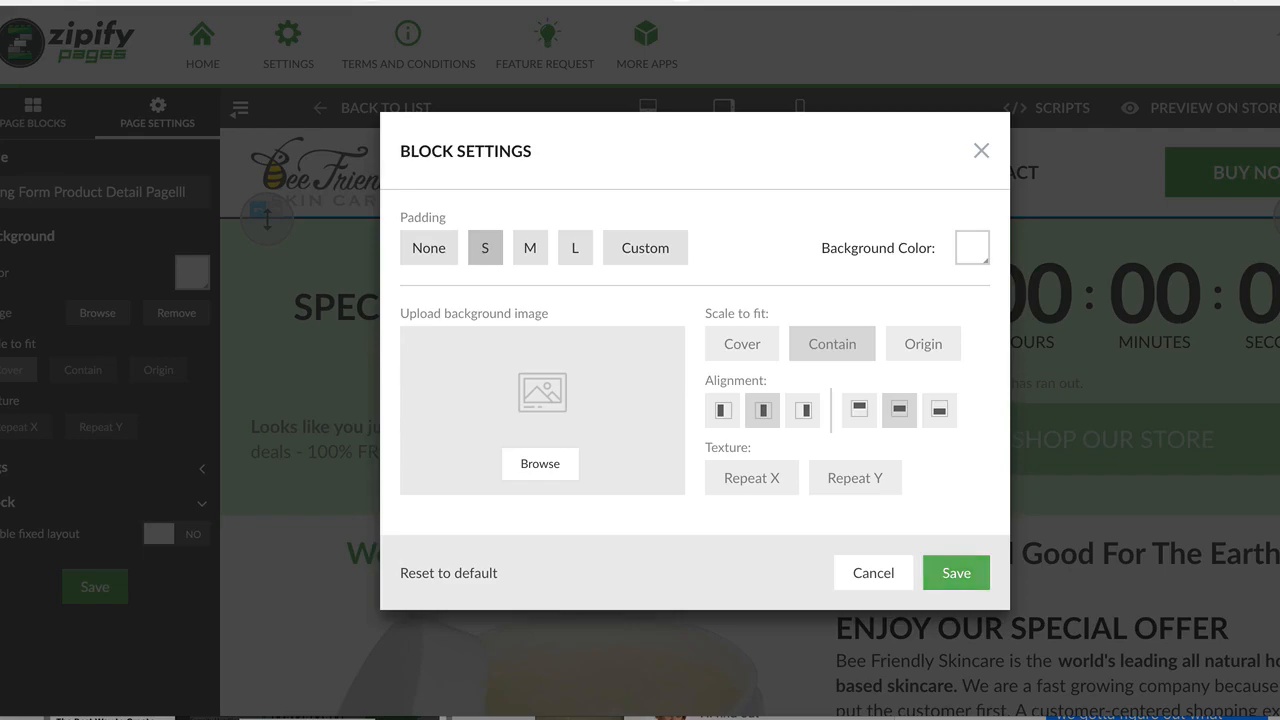
{"action": "left_click", "coordinate": [956, 572]}
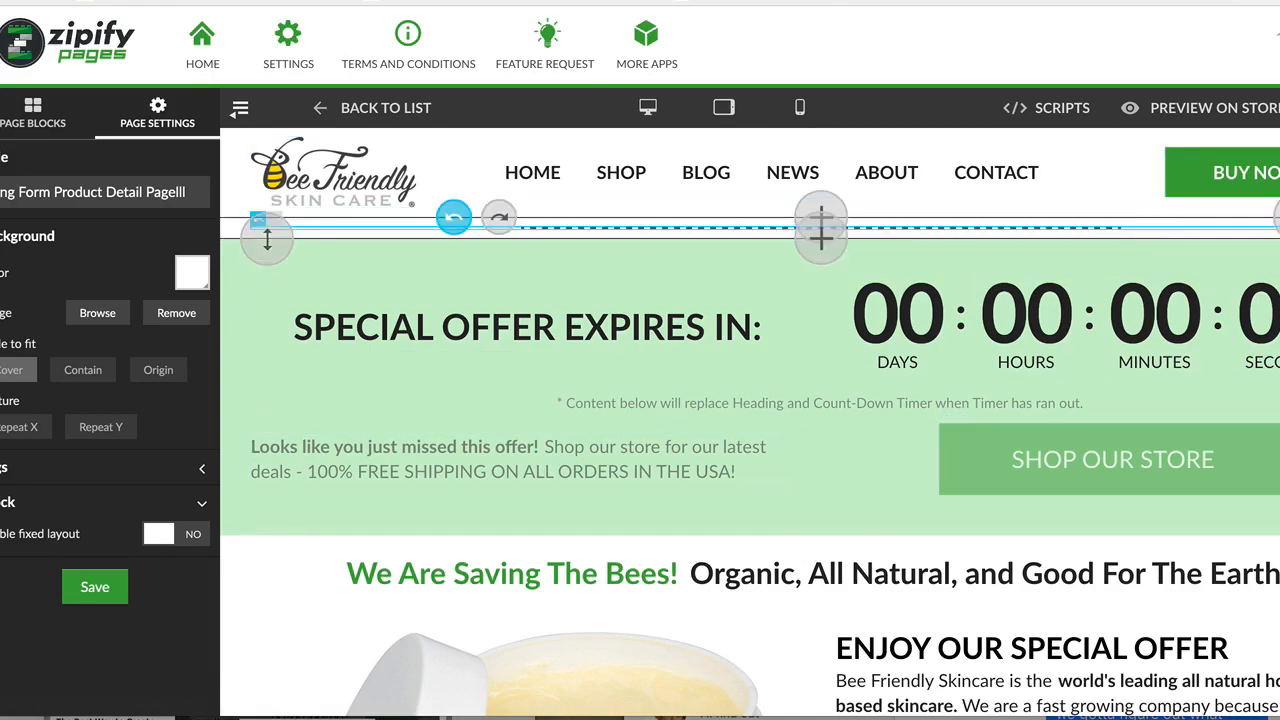
Step: Restyle the divider as a Solid black line with Narrow thickness and L width, and save it
{"action": "left_click", "coordinate": [453, 217]}
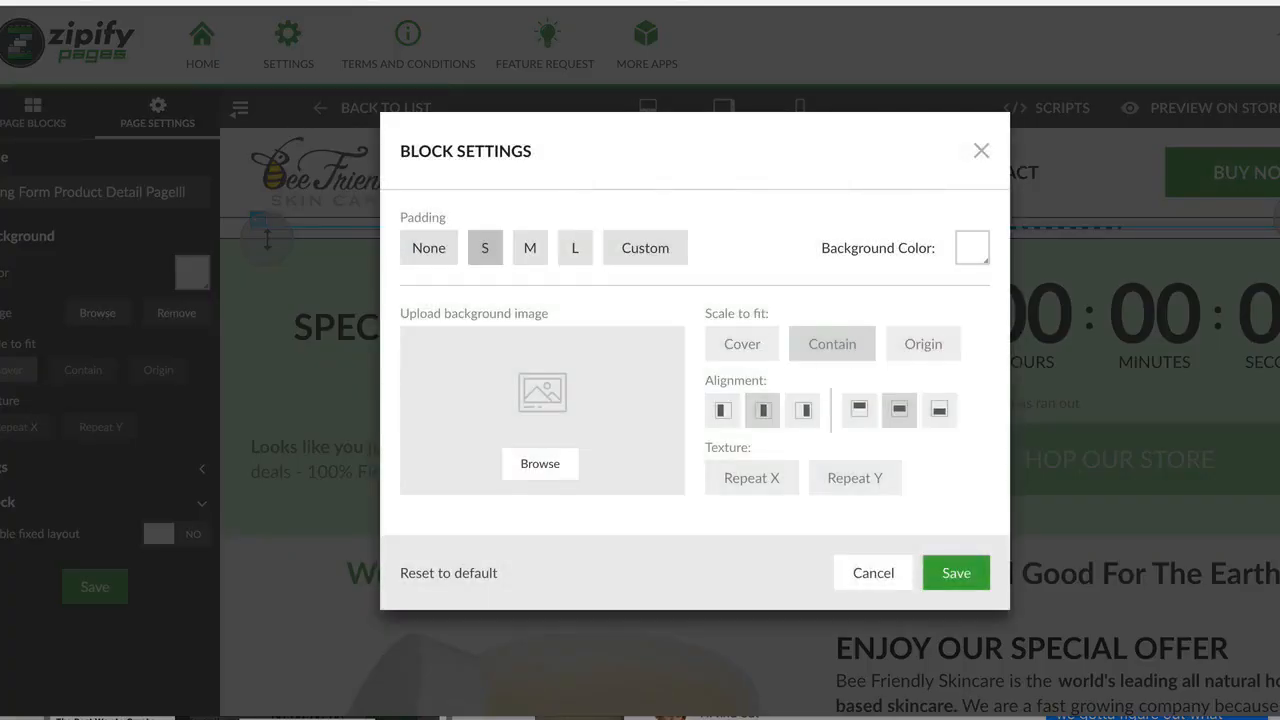
{"action": "left_click", "coordinate": [873, 573]}
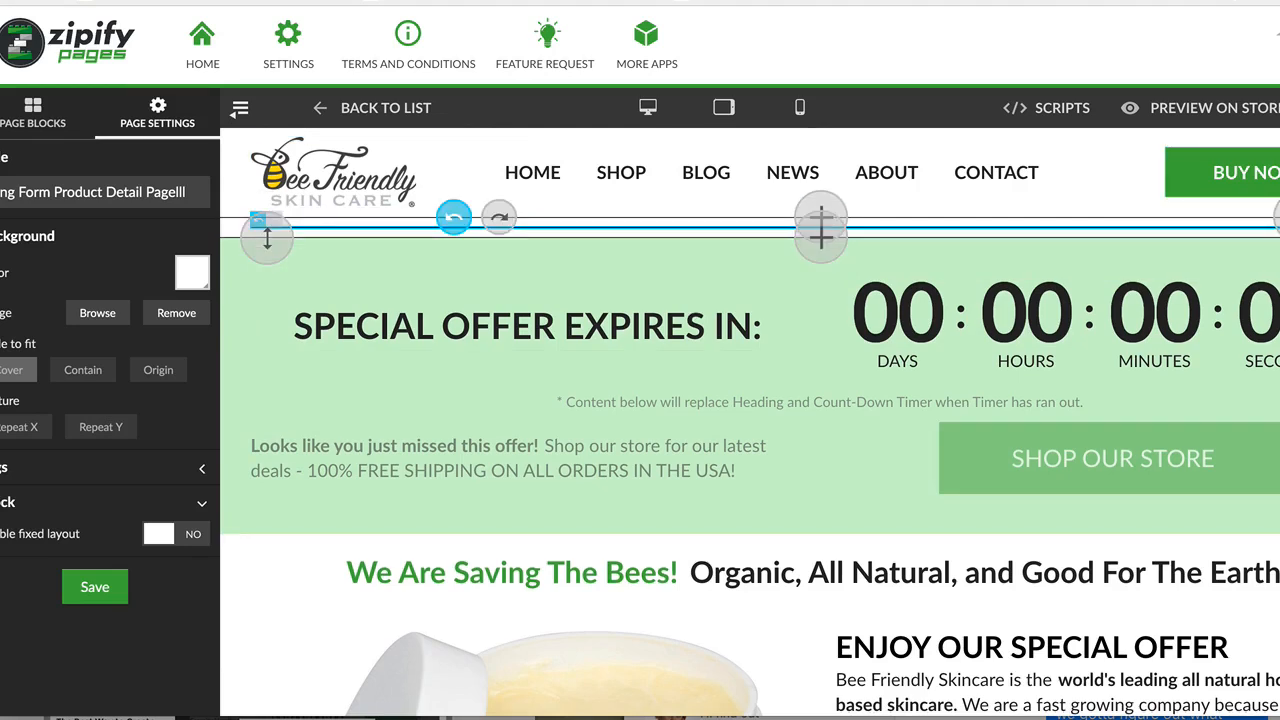
{"action": "left_click", "coordinate": [453, 217]}
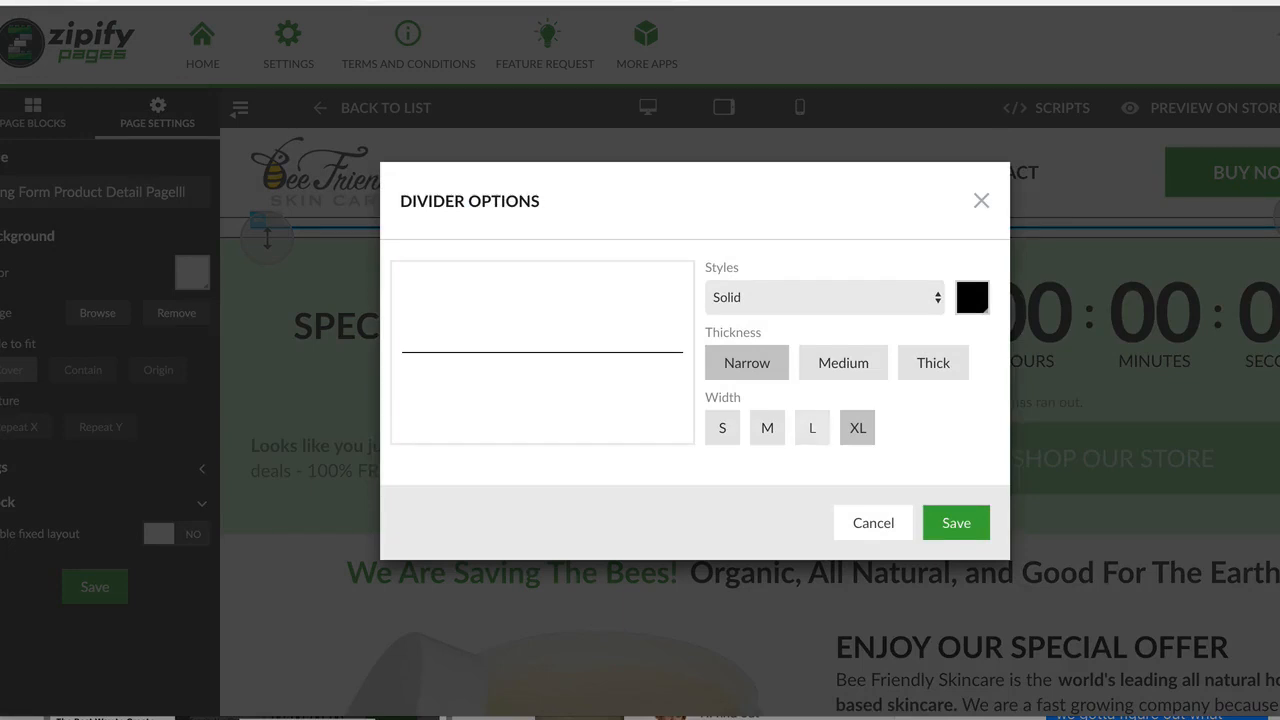
{"action": "left_click", "coordinate": [812, 427]}
{"action": "left_click", "coordinate": [956, 522]}
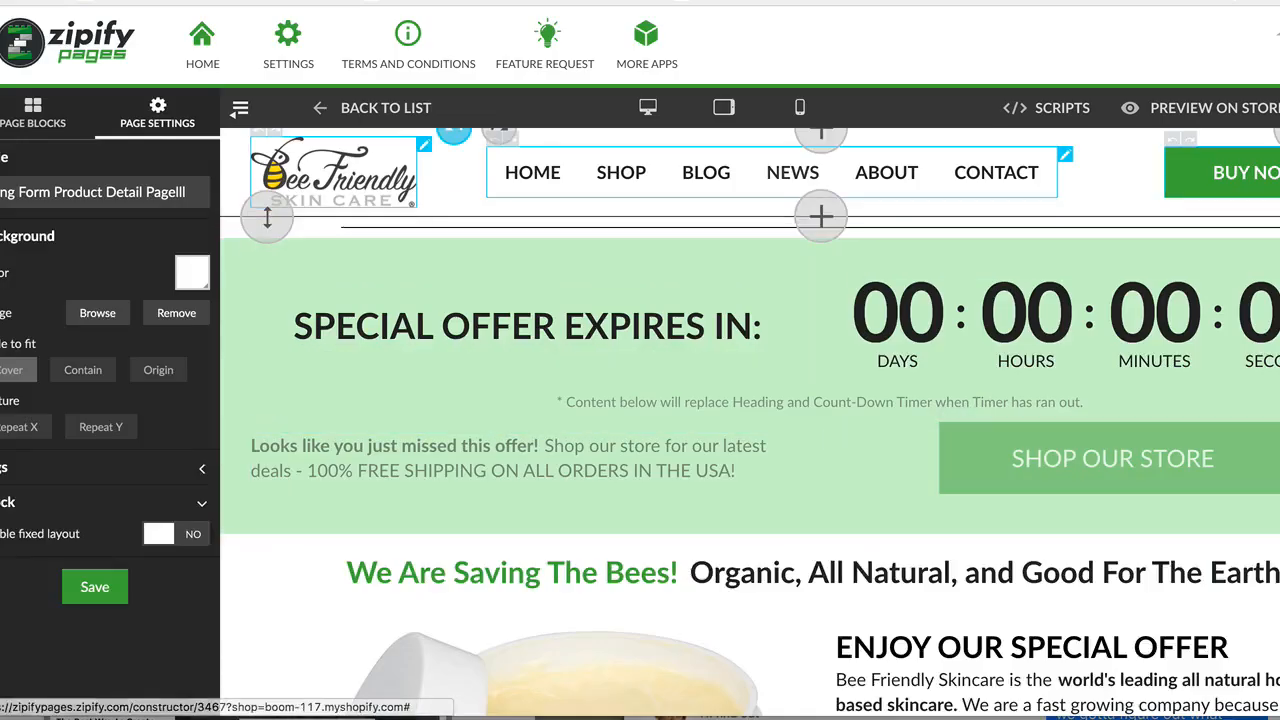